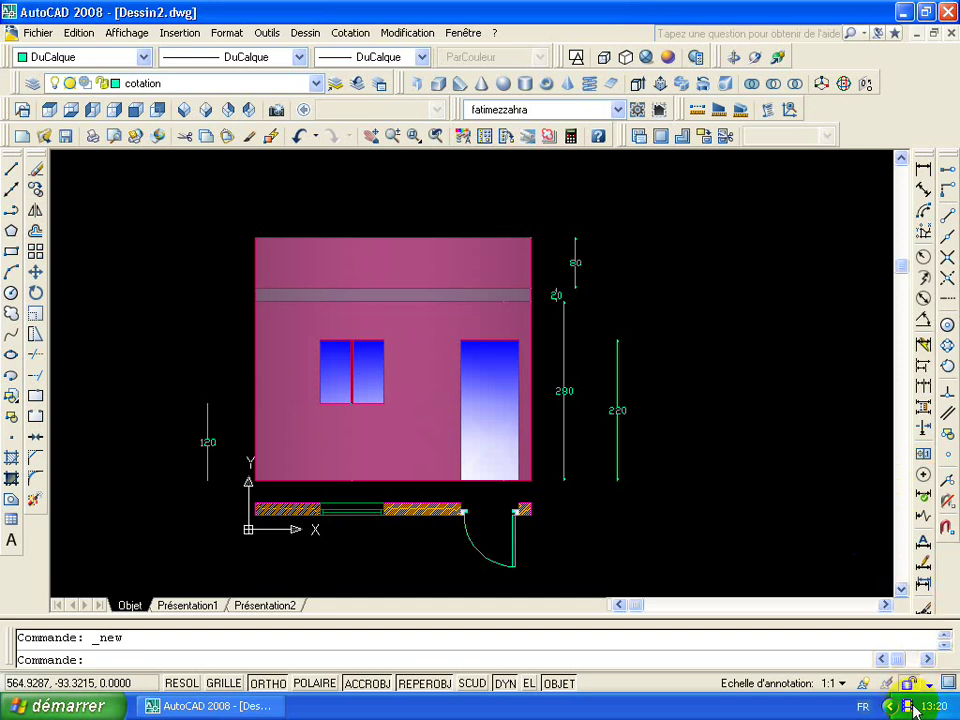
- Zoom around the facade drawing and open the Fichier menu
{"action": "scroll", "coordinate": [560, 503], "scroll_direction": "down", "scroll_amount": 2}
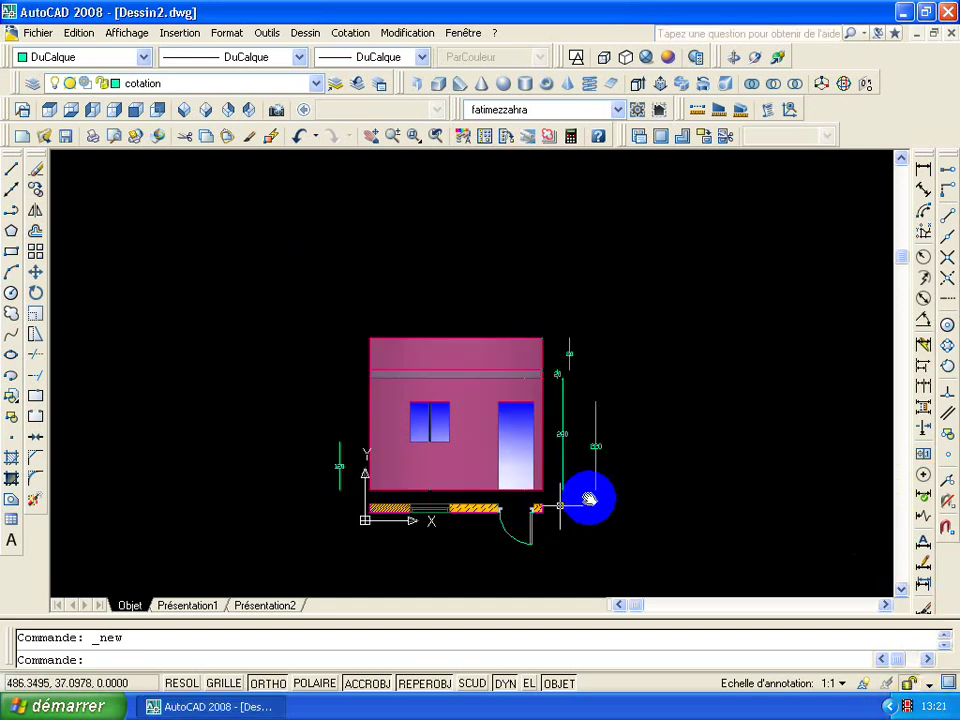
{"action": "scroll", "coordinate": [580, 490], "scroll_direction": "up", "scroll_amount": 3}
{"action": "scroll", "coordinate": [560, 475], "scroll_direction": "down", "scroll_amount": 2}
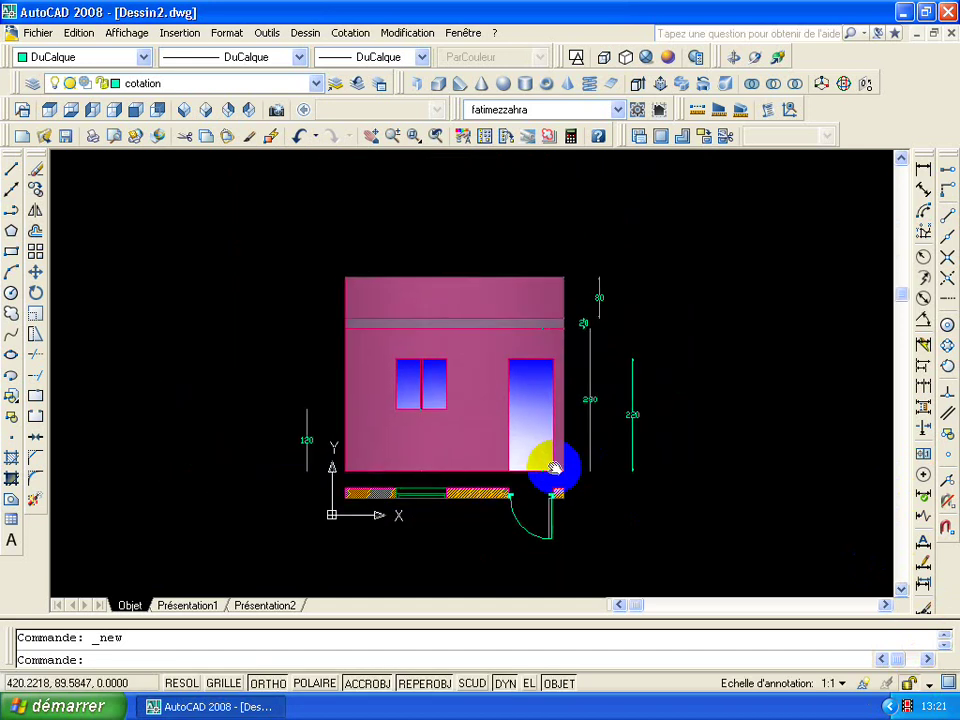
{"action": "left_click", "coordinate": [37, 32]}
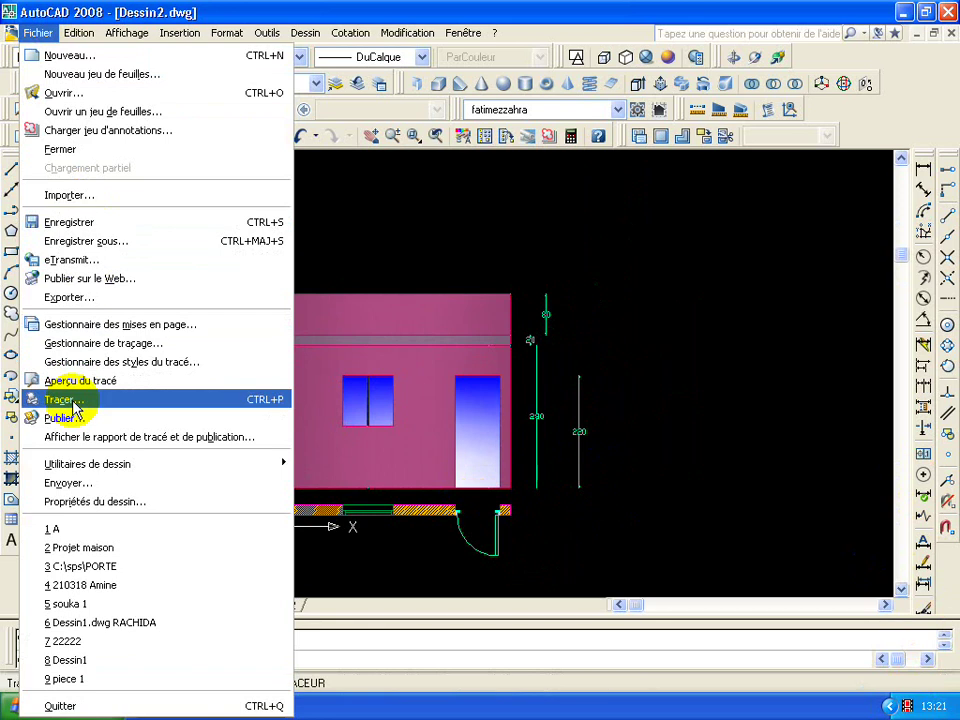
- Set the plot to DWG To PDF.pc3 on ISO A4 (210.00 x 297.00 mm) paper with a Fenêtre plot area
{"action": "left_click", "coordinate": [71, 403]}
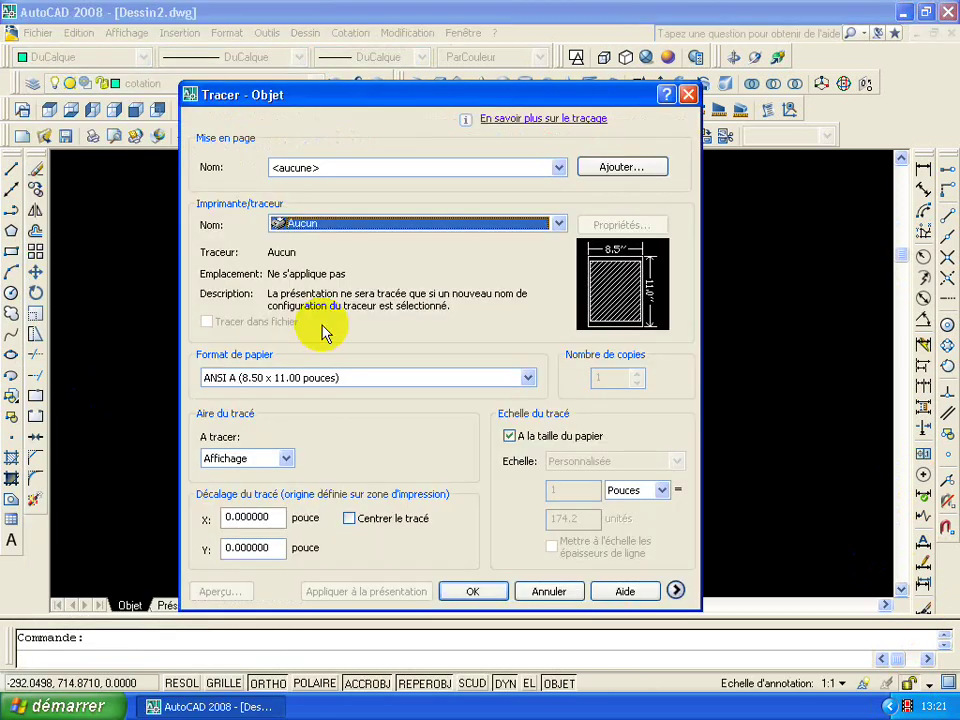
{"action": "left_click", "coordinate": [473, 230]}
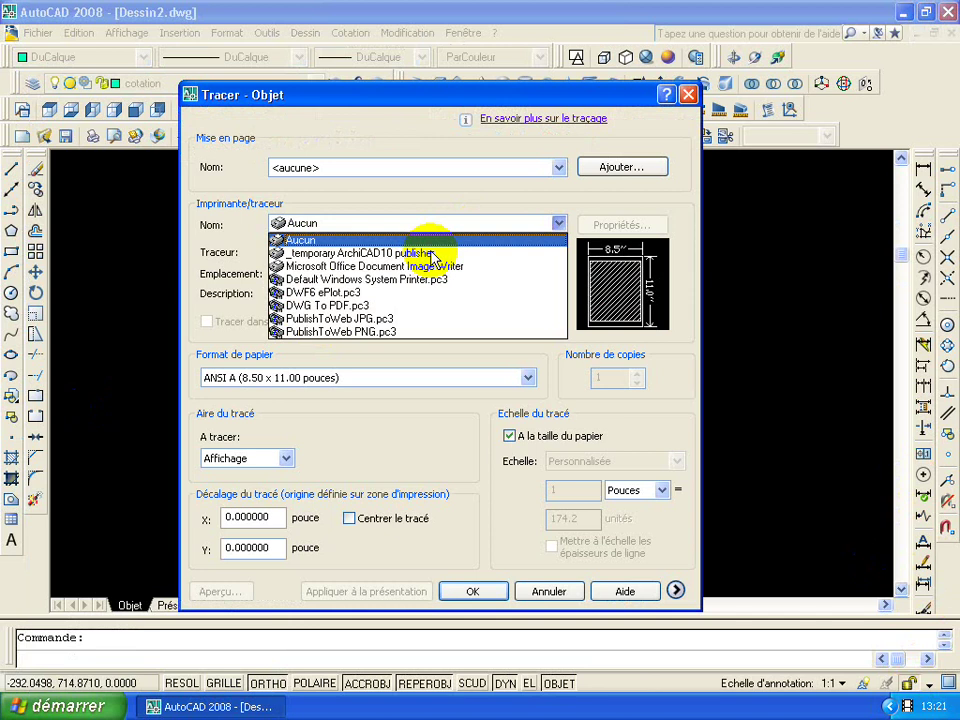
{"action": "left_click", "coordinate": [358, 308]}
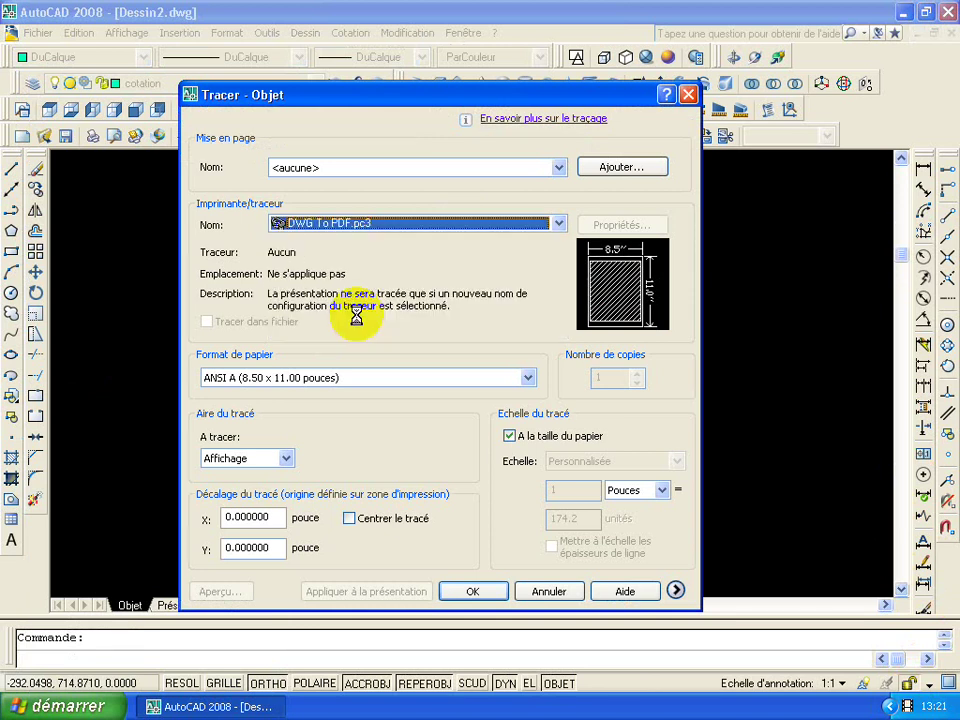
{"action": "left_click", "coordinate": [370, 385]}
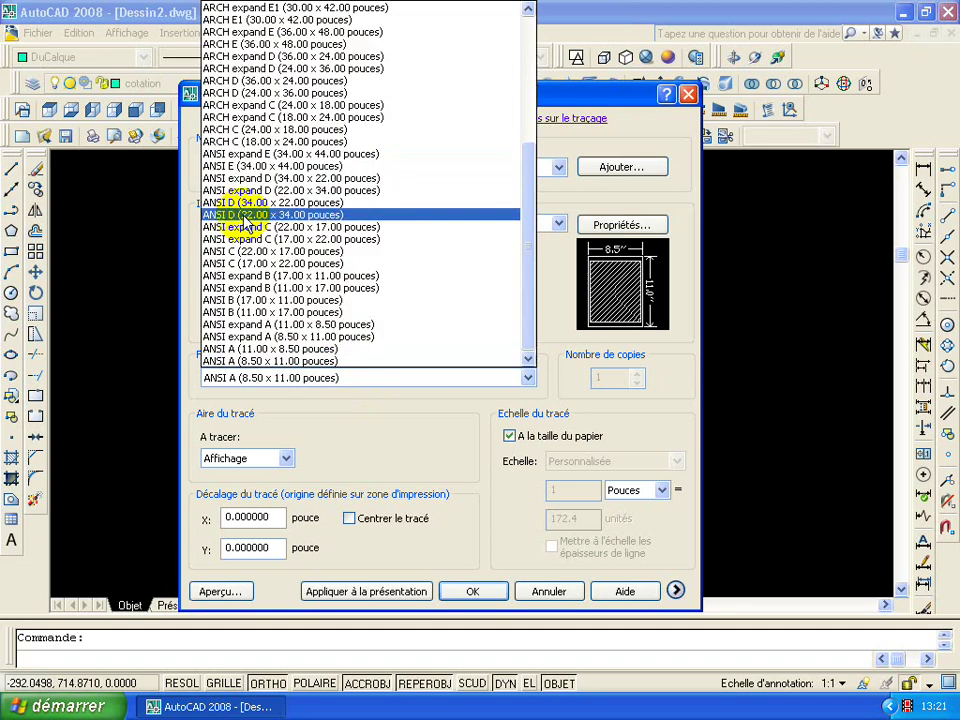
{"action": "scroll", "coordinate": [240, 218], "scroll_direction": "up", "scroll_amount": 3}
{"action": "scroll", "coordinate": [236, 214], "scroll_direction": "up", "scroll_amount": 2}
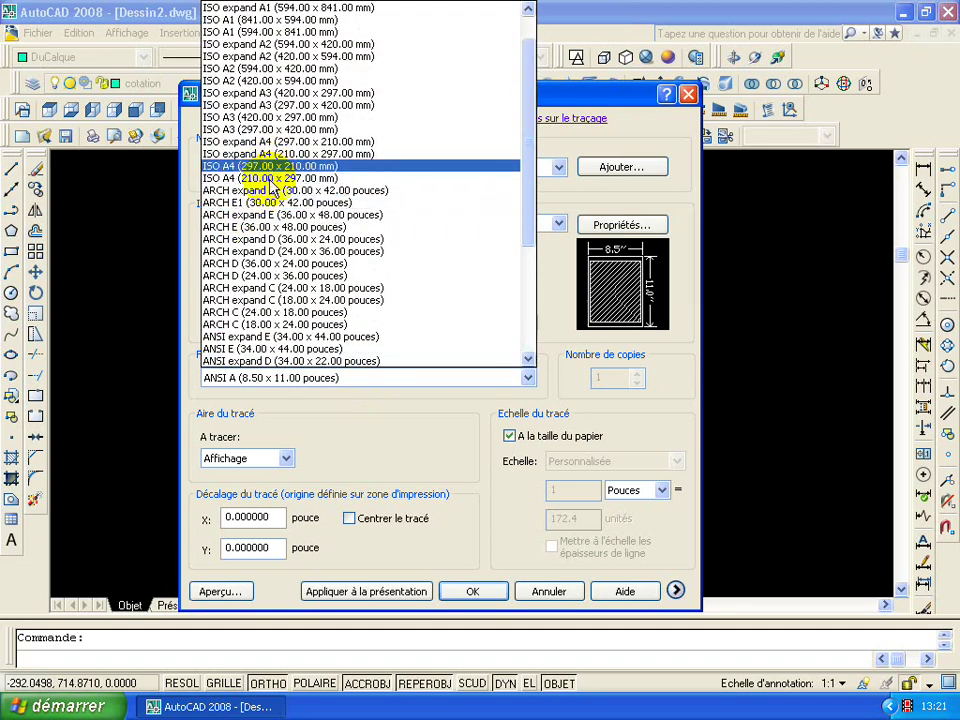
{"action": "left_click", "coordinate": [266, 179]}
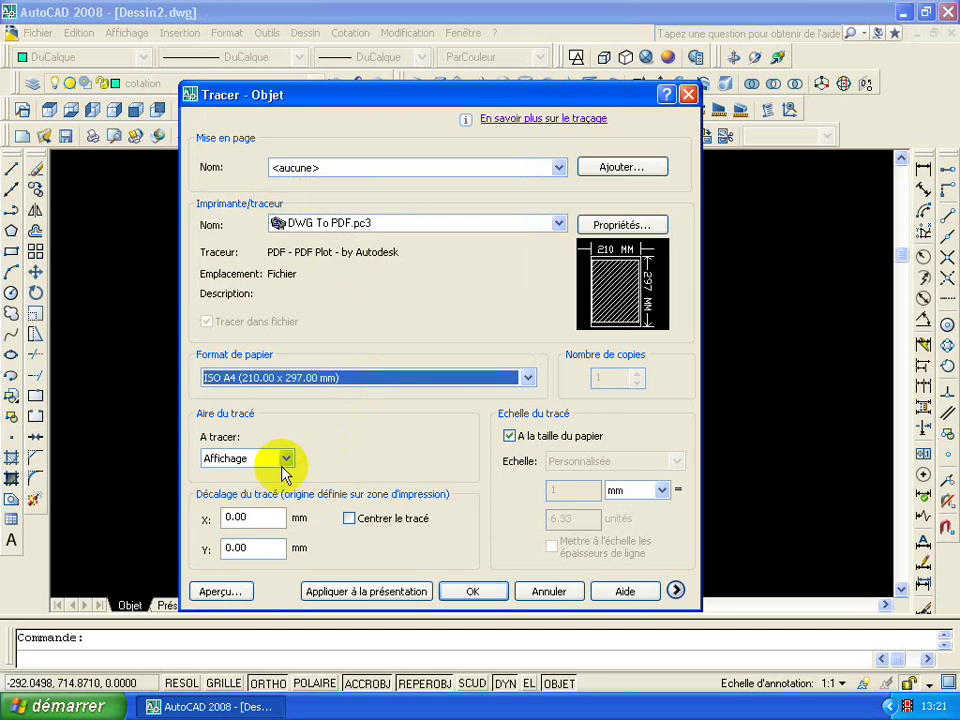
{"action": "left_click", "coordinate": [285, 462]}
{"action": "left_click", "coordinate": [268, 500]}
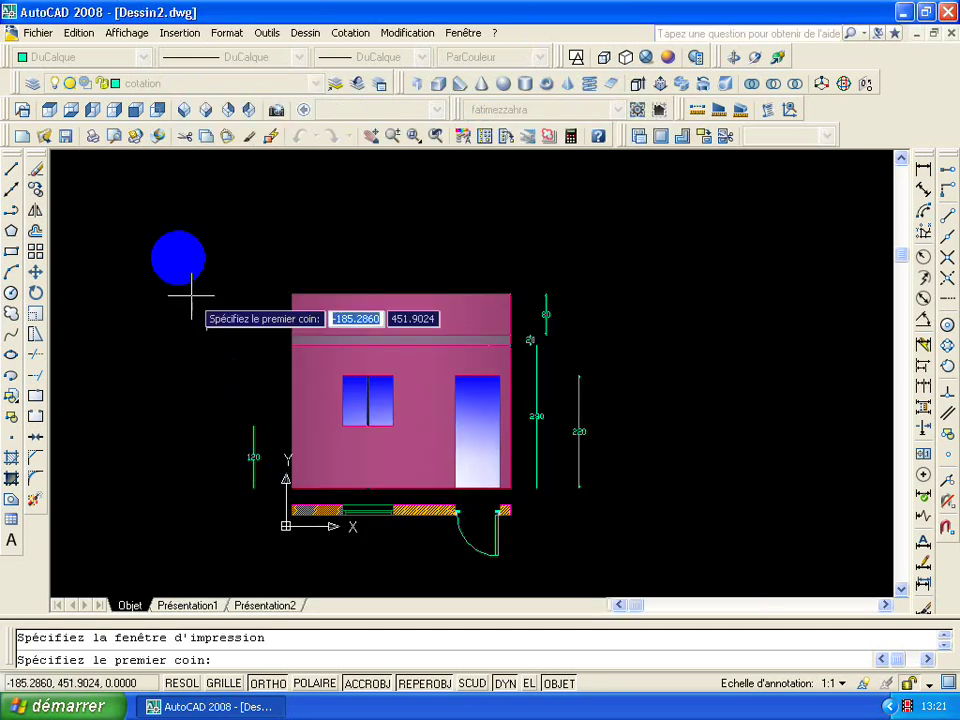
- Window the whole facade as the plot area and preview it, zooming in on the facade and door
{"action": "left_click", "coordinate": [203, 243]}
{"action": "left_click", "coordinate": [641, 582]}
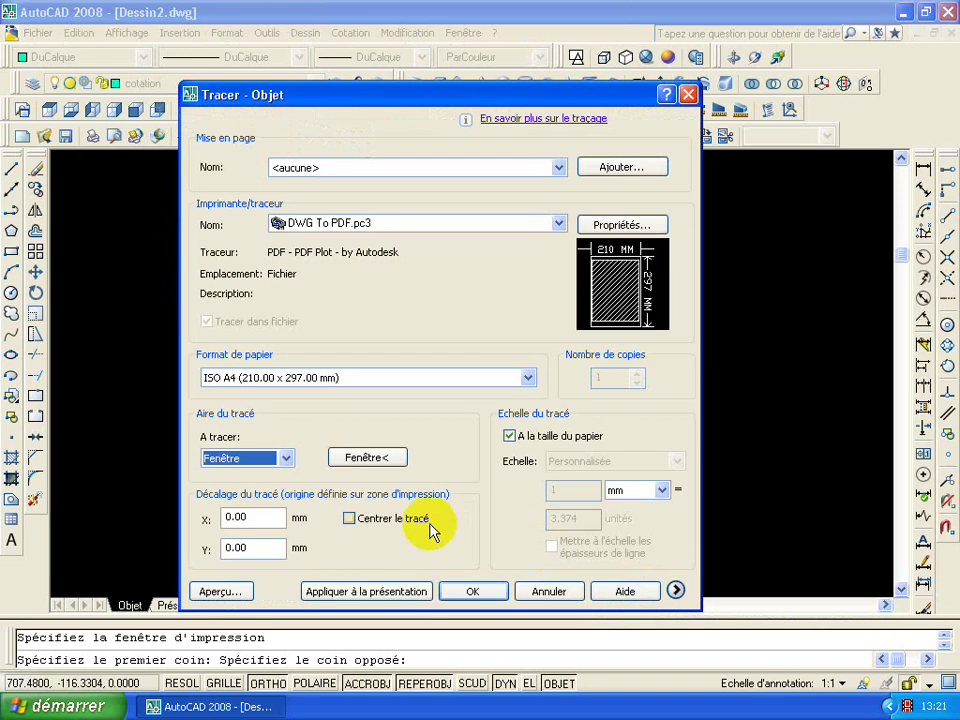
{"action": "left_click", "coordinate": [238, 589]}
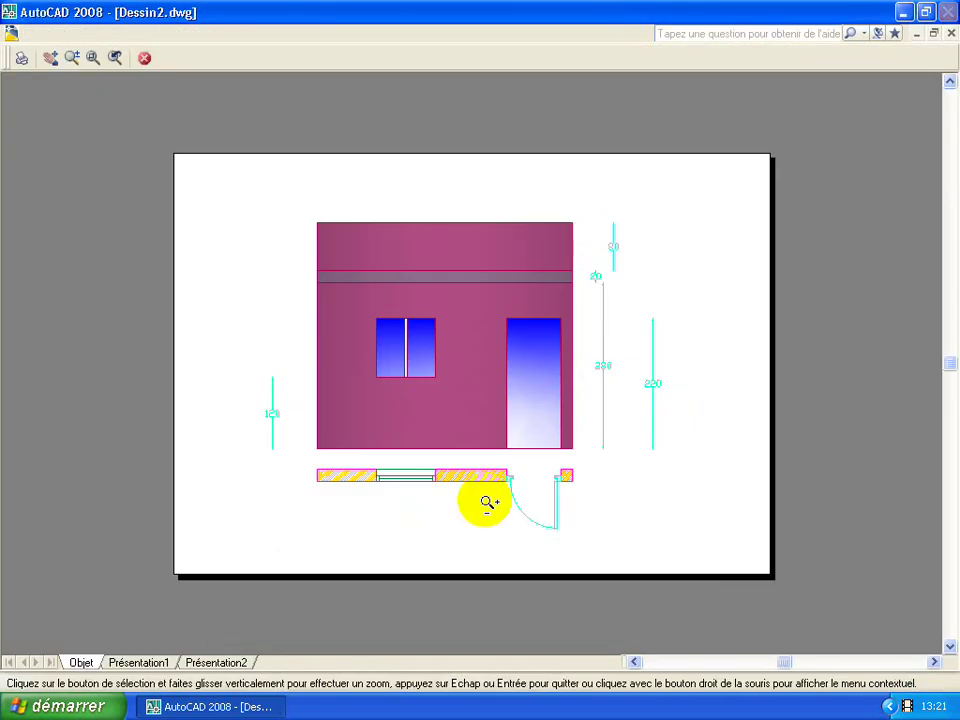
{"action": "left_click_drag", "start_coordinate": [489, 506], "coordinate": [543, 411]}
- Look around the previewed page, then leave the preview and cancel the plot without printing
{"action": "scroll", "coordinate": [560, 430], "scroll_direction": "up", "scroll_amount": 1}
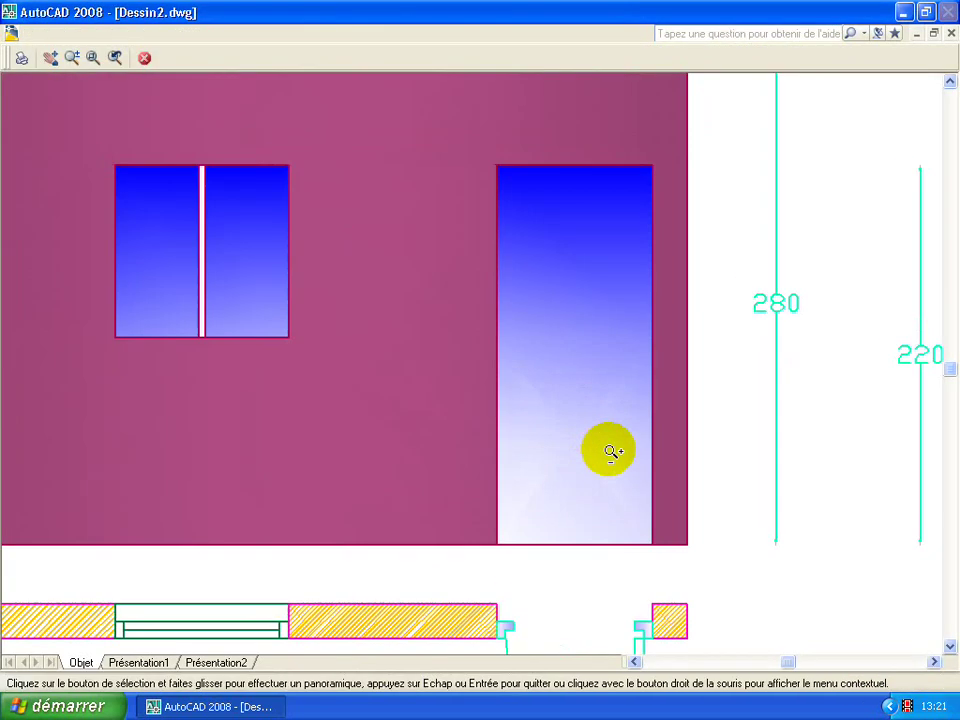
{"action": "scroll", "coordinate": [568, 489], "scroll_direction": "down", "scroll_amount": 4}
{"action": "left_click_drag", "start_coordinate": [568, 489], "coordinate": [561, 476]}
{"action": "scroll", "coordinate": [583, 415], "scroll_direction": "up", "scroll_amount": 1}
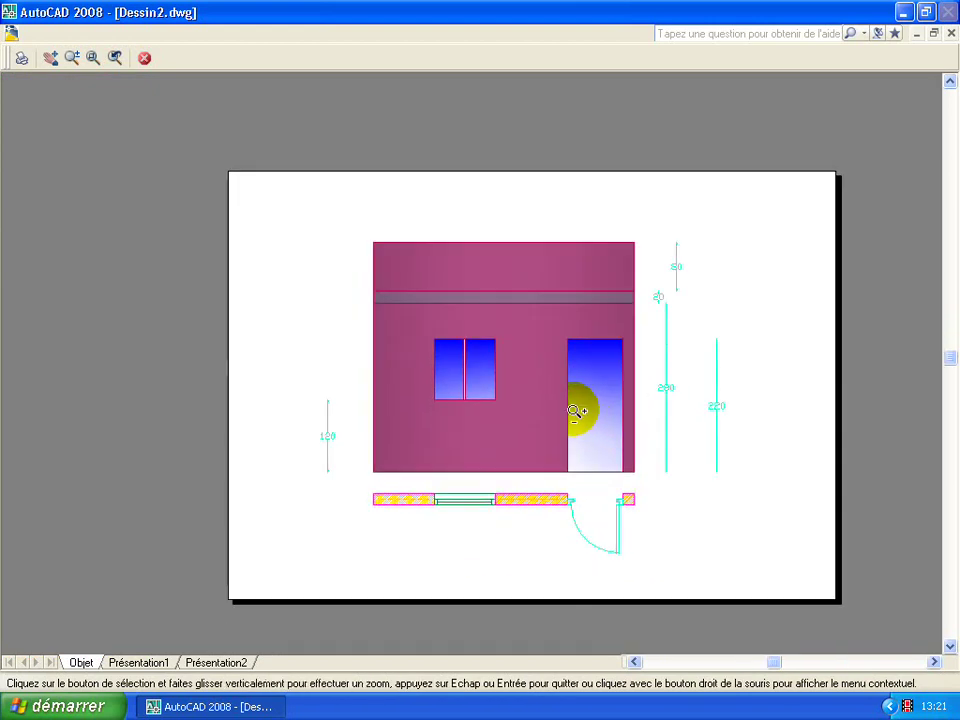
{"action": "middle_click_drag", "start_coordinate": [480, 430], "coordinate": [458, 413]}
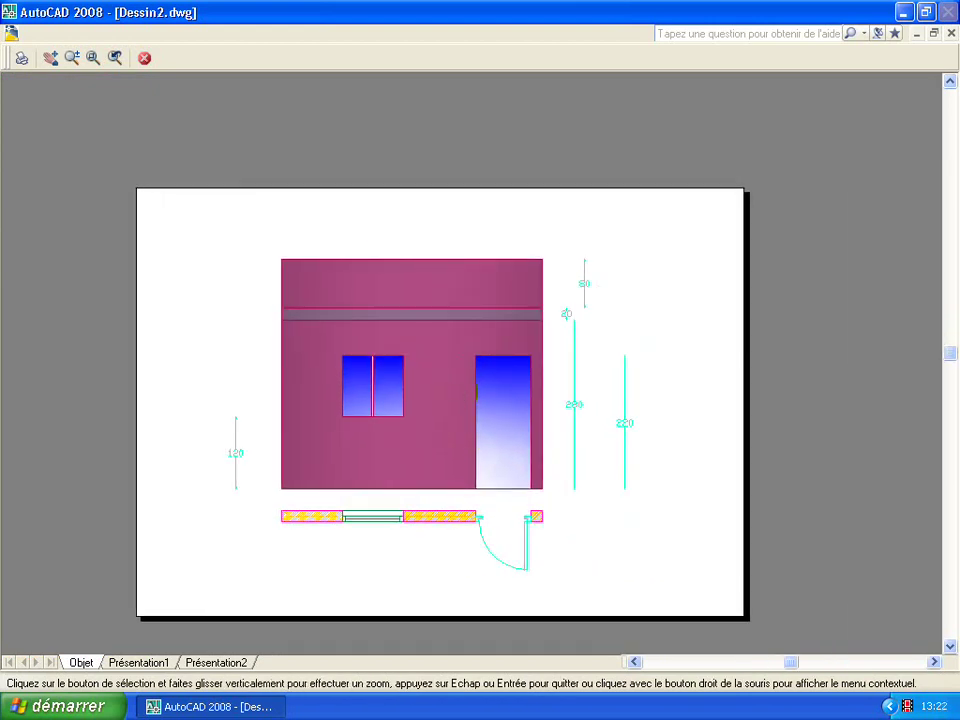
{"action": "key", "text": "Escape"}
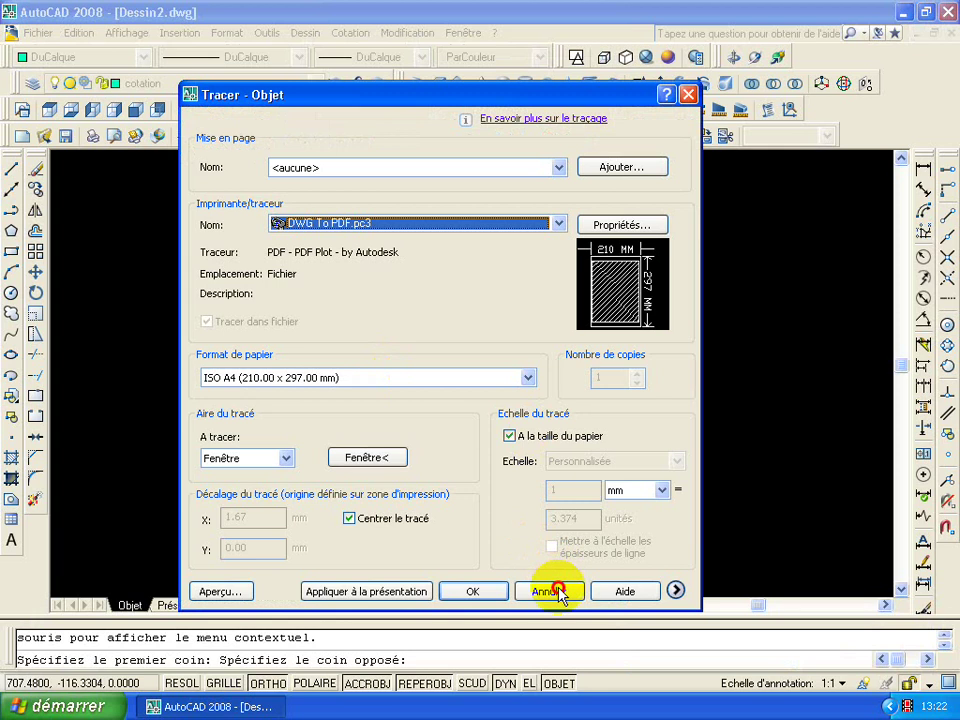
{"action": "left_click", "coordinate": [558, 591]}
- Switch to the Présentation1 layout and delete its default viewport
{"action": "scroll", "coordinate": [563, 486], "scroll_direction": "down", "scroll_amount": 2}
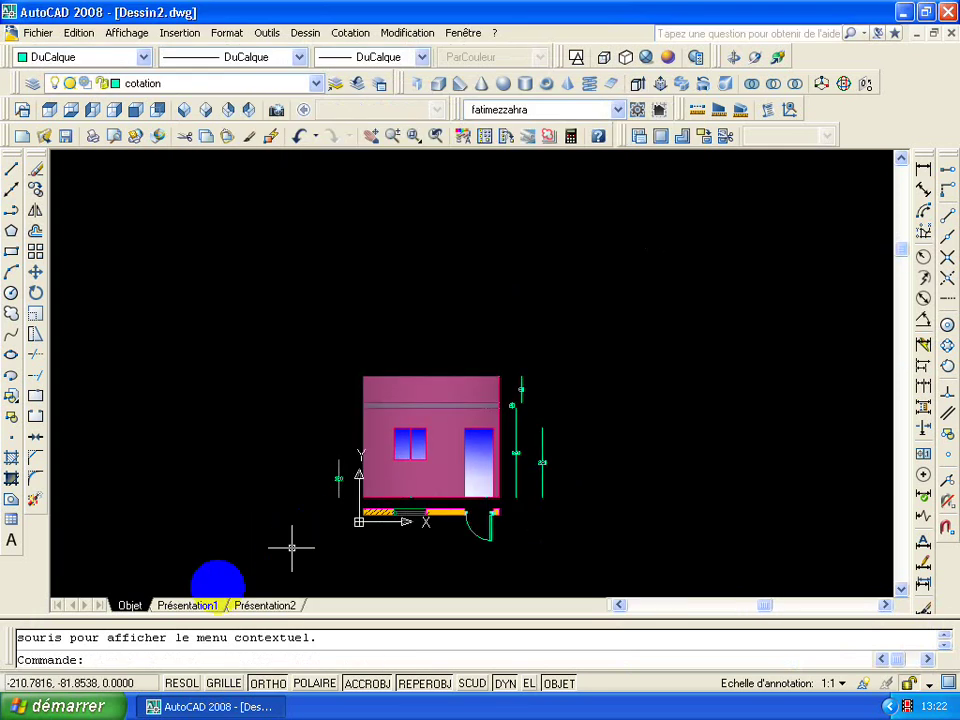
{"action": "left_click", "coordinate": [185, 606]}
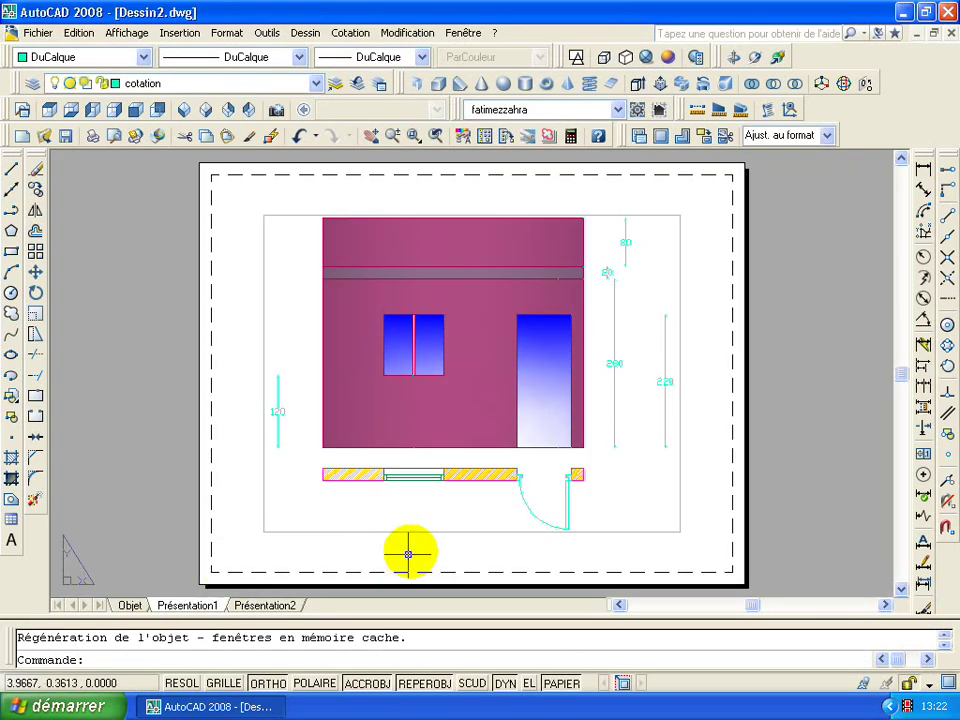
{"action": "left_click", "coordinate": [414, 534]}
{"action": "key", "text": "Delete"}
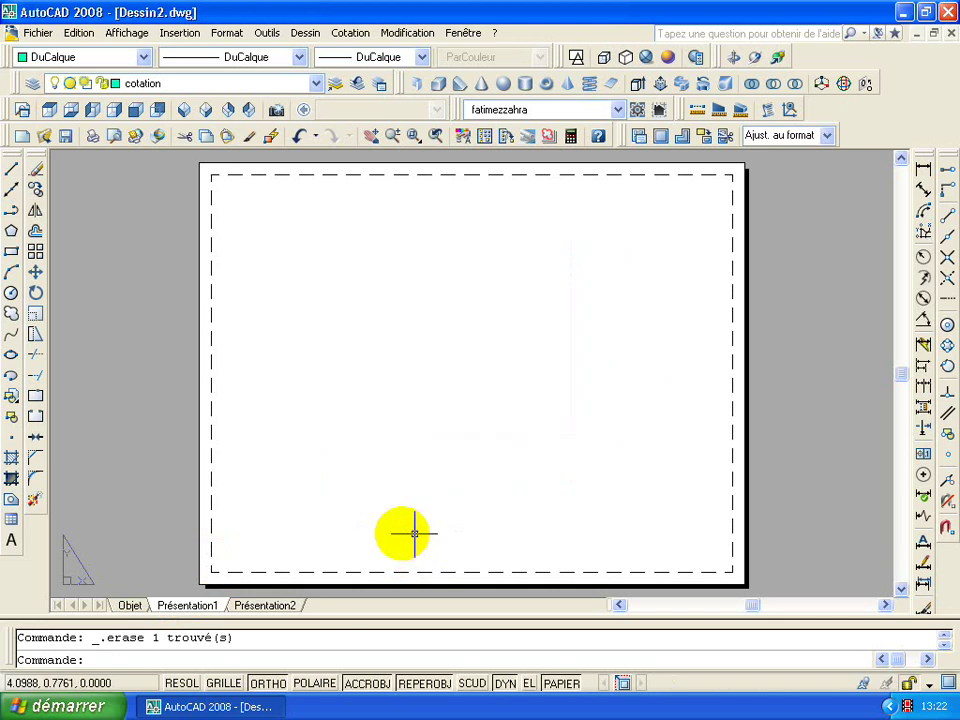
{"action": "middle_click_drag", "start_coordinate": [414, 534], "coordinate": [285, 521]}
{"action": "scroll", "coordinate": [298, 515], "scroll_direction": "down", "scroll_amount": 1}
{"action": "scroll", "coordinate": [311, 508], "scroll_direction": "down", "scroll_amount": 2}
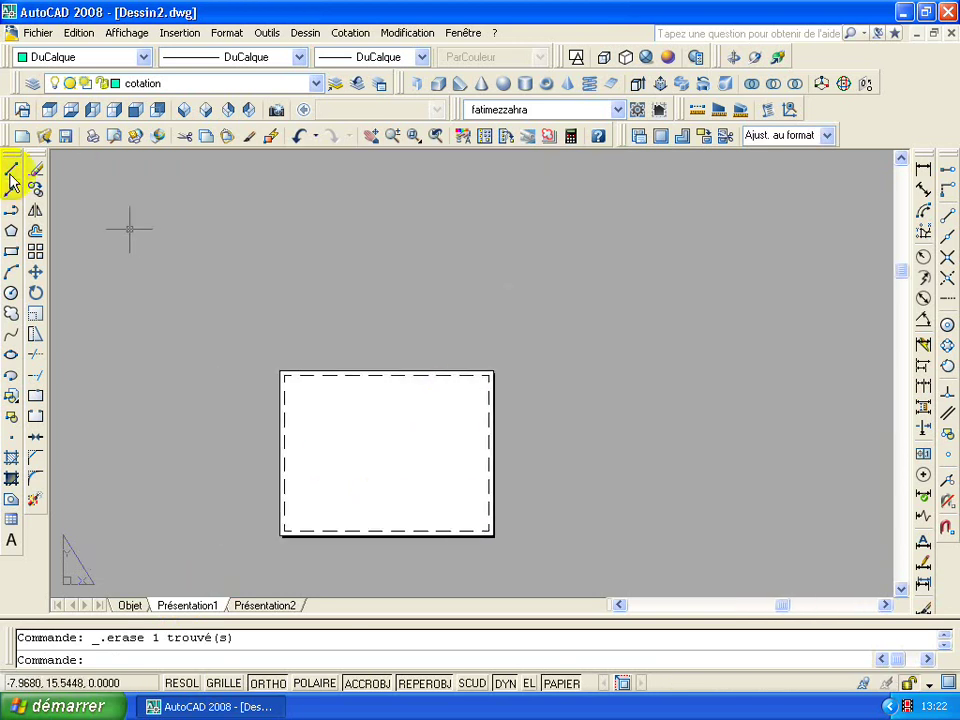
- Draw a 297-long vertical line on the layout sheet
{"action": "left_click", "coordinate": [11, 178]}
{"action": "left_click", "coordinate": [322, 497]}
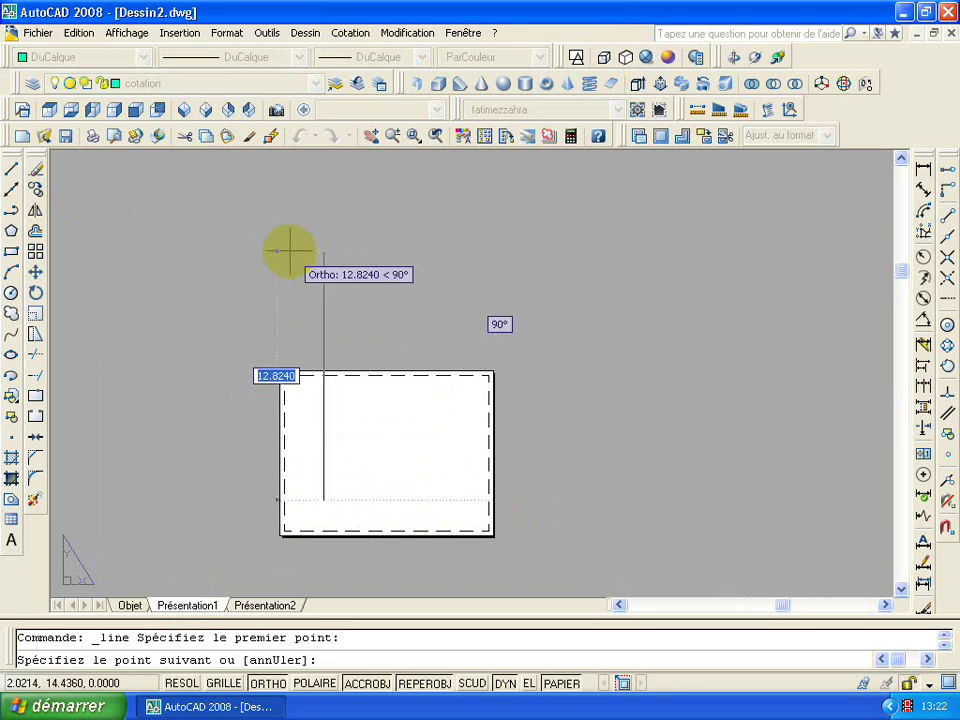
{"action": "type", "text": "297"}
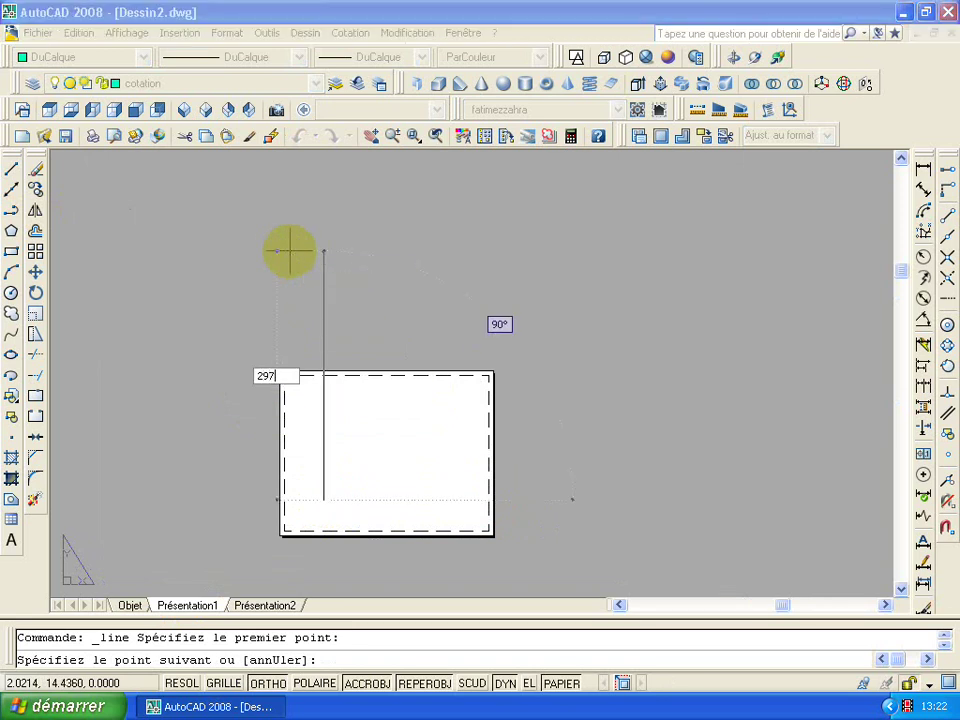
{"action": "key", "text": "Return"}
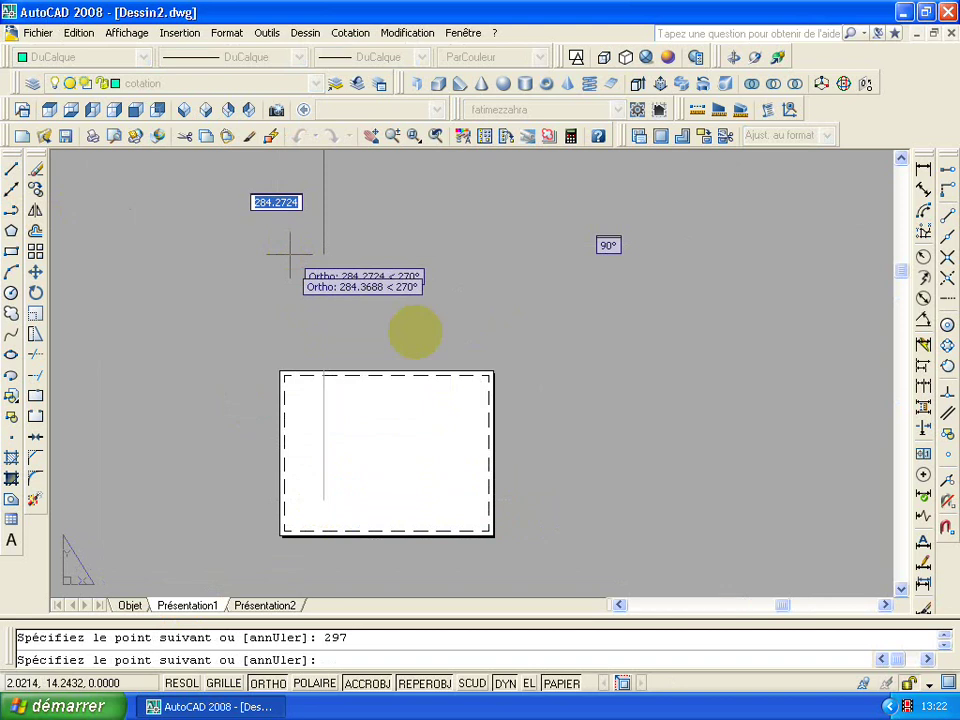
{"action": "scroll", "coordinate": [392, 393], "scroll_direction": "down", "scroll_amount": 2}
{"action": "middle_click_drag", "start_coordinate": [550, 418], "coordinate": [500, 418]}
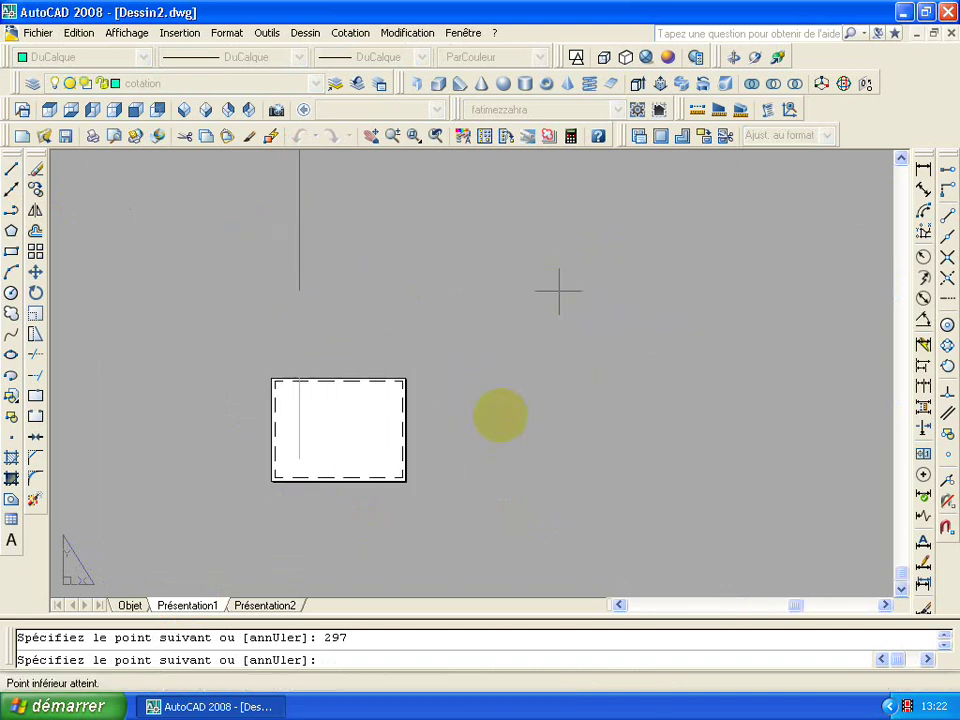
{"action": "key", "text": "Escape"}
{"action": "middle_click", "coordinate": [466, 399]}
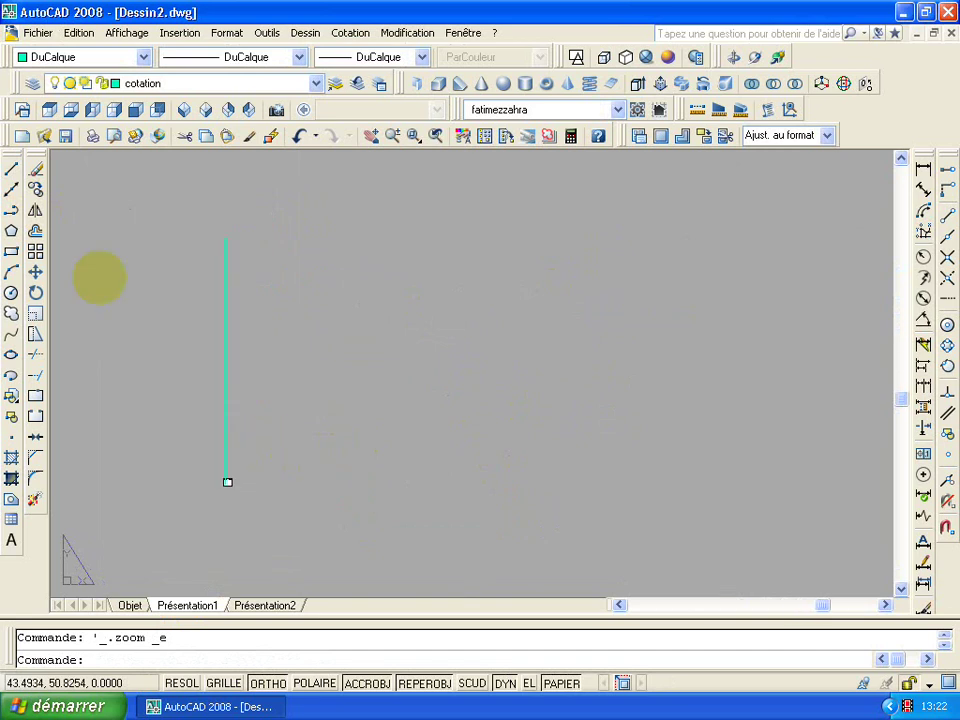
- From the vertical line's top, draw 210 and 297 frame edges, then select the bottom line
{"action": "left_click", "coordinate": [12, 172]}
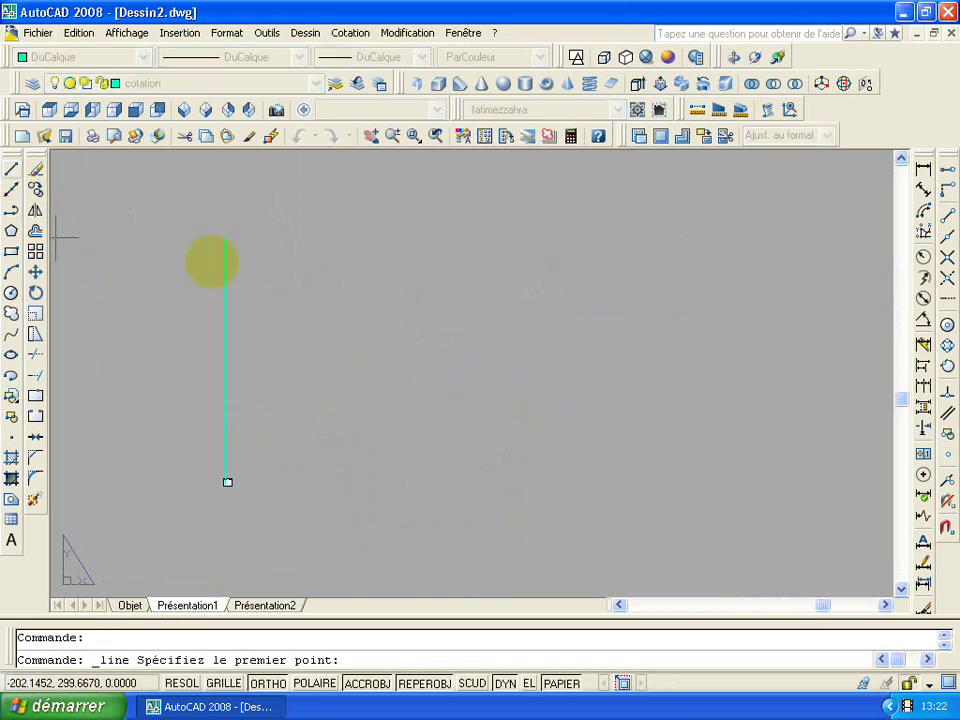
{"action": "left_click", "coordinate": [225, 239]}
{"action": "type", "text": "210"}
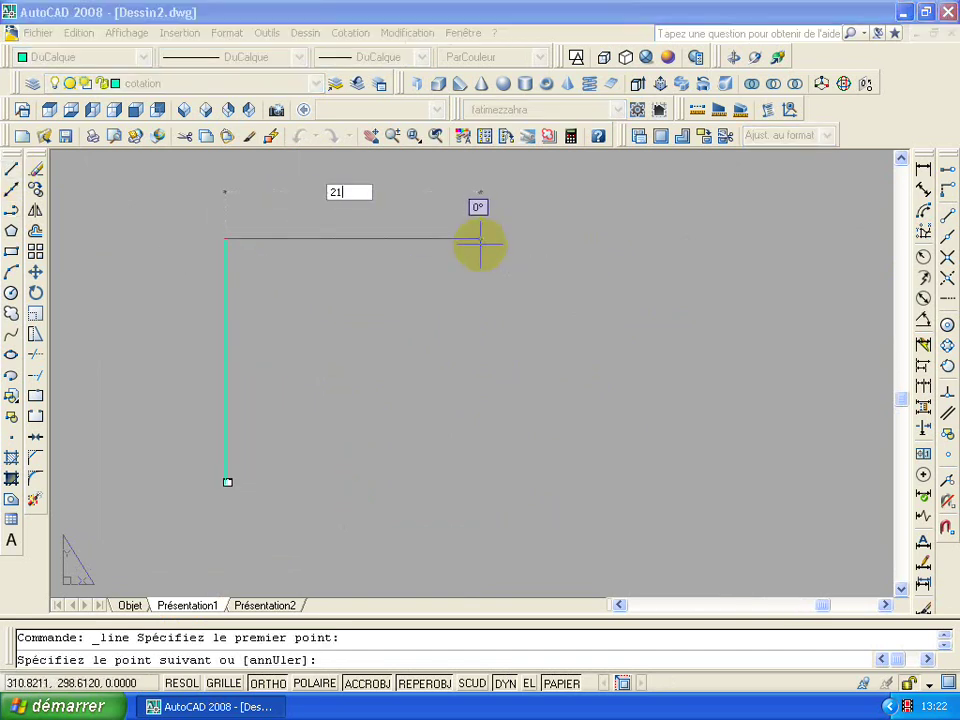
{"action": "key", "text": "Return"}
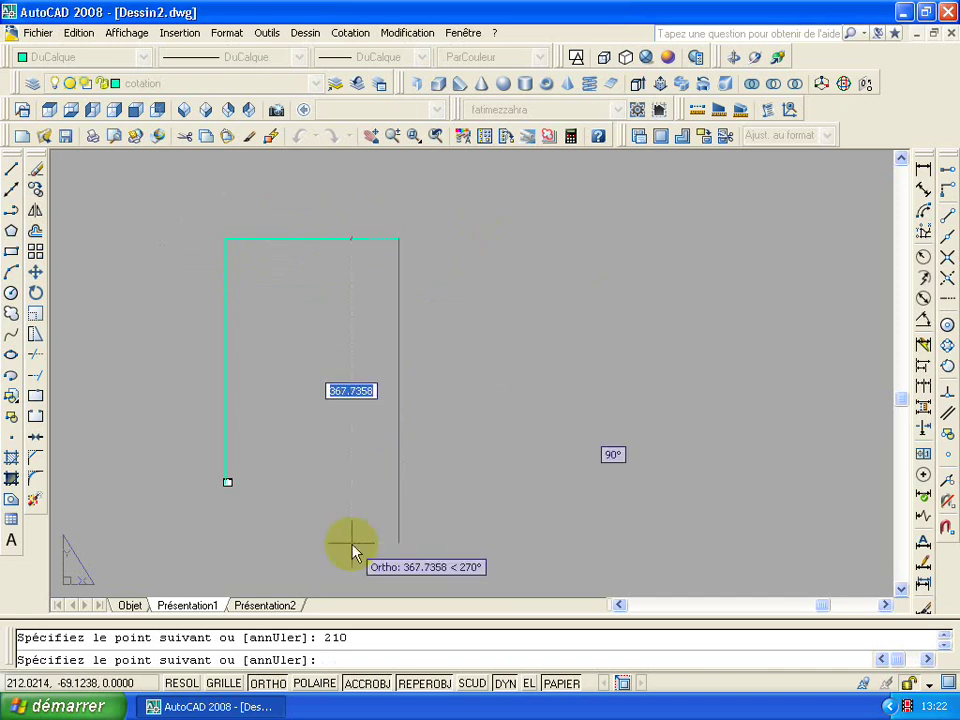
{"action": "type", "text": "297"}
{"action": "key", "text": "Return"}
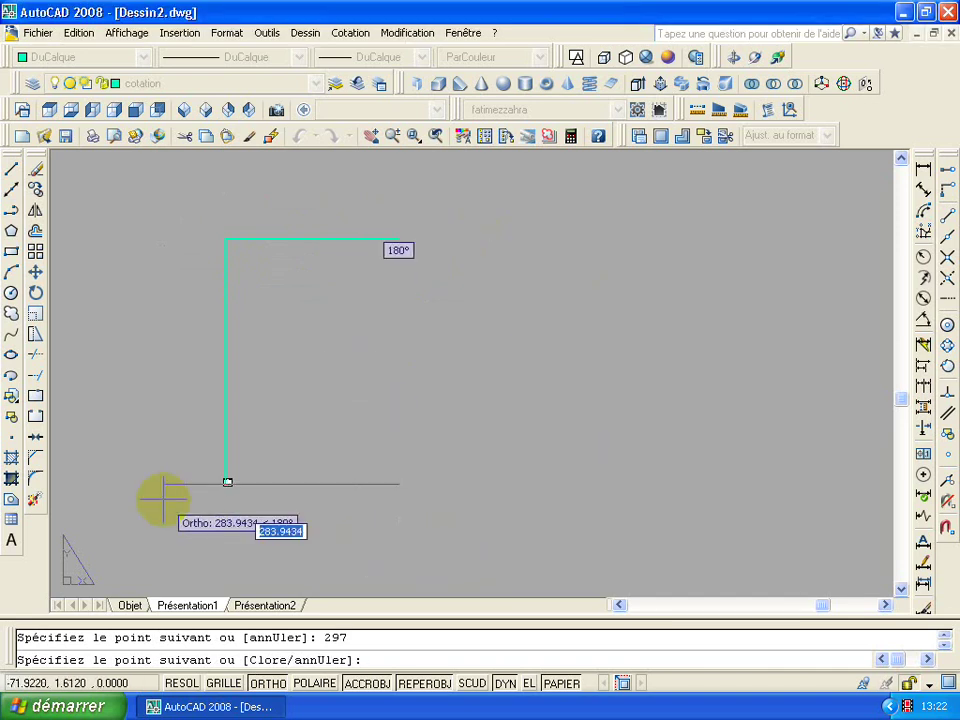
{"action": "type", "text": "210"}
{"action": "key", "text": "Return"}
{"action": "key", "text": "Escape"}
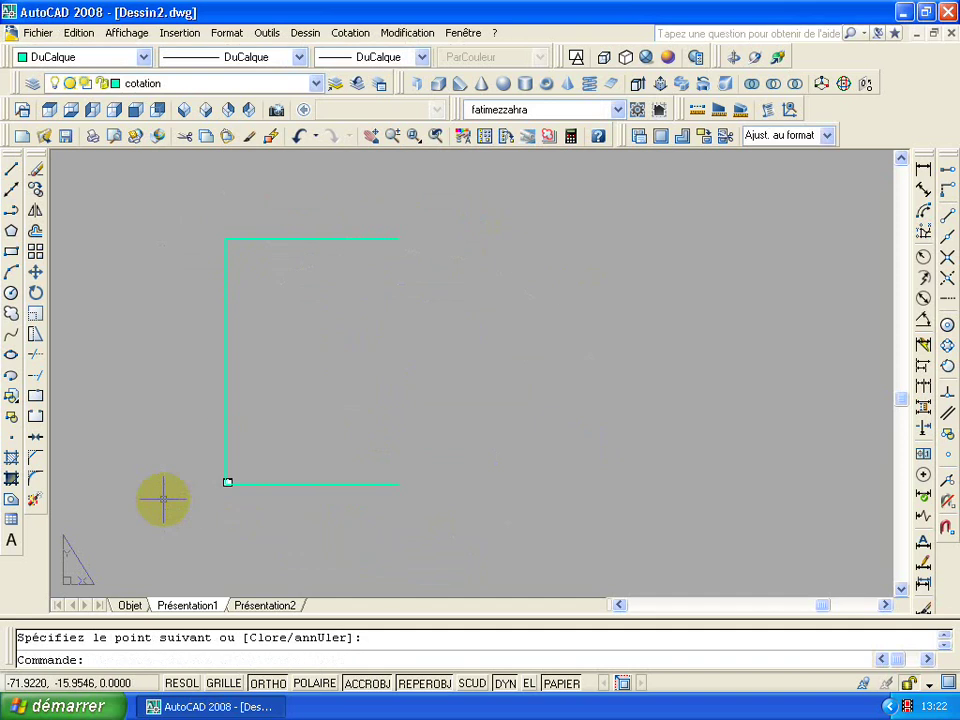
{"action": "left_click_drag", "start_coordinate": [300, 556], "coordinate": [168, 510]}
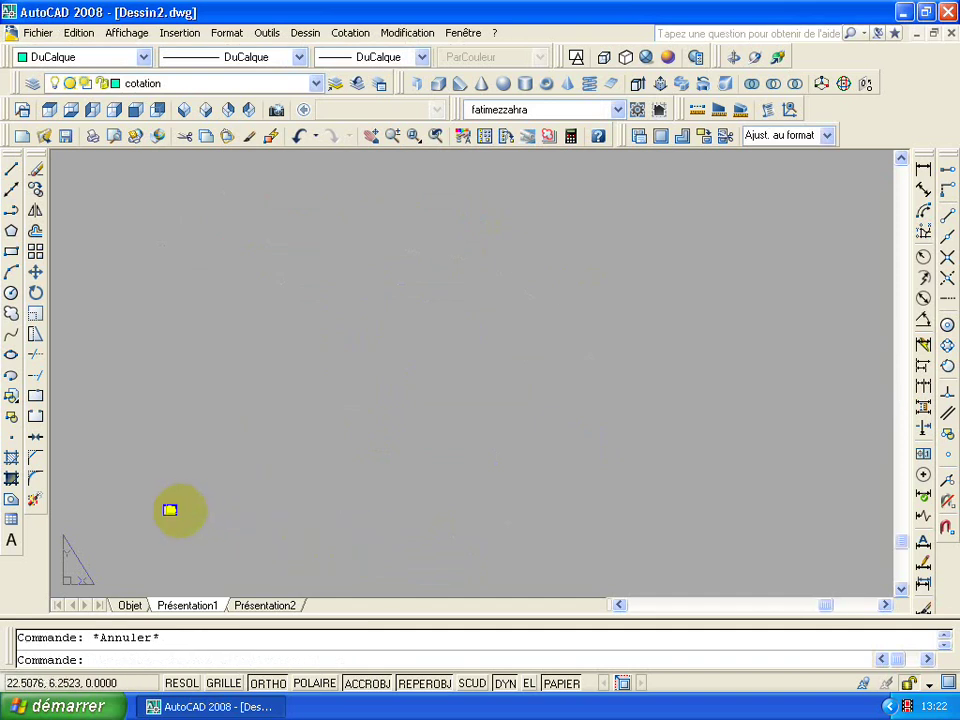
{"action": "left_click", "coordinate": [170, 510]}
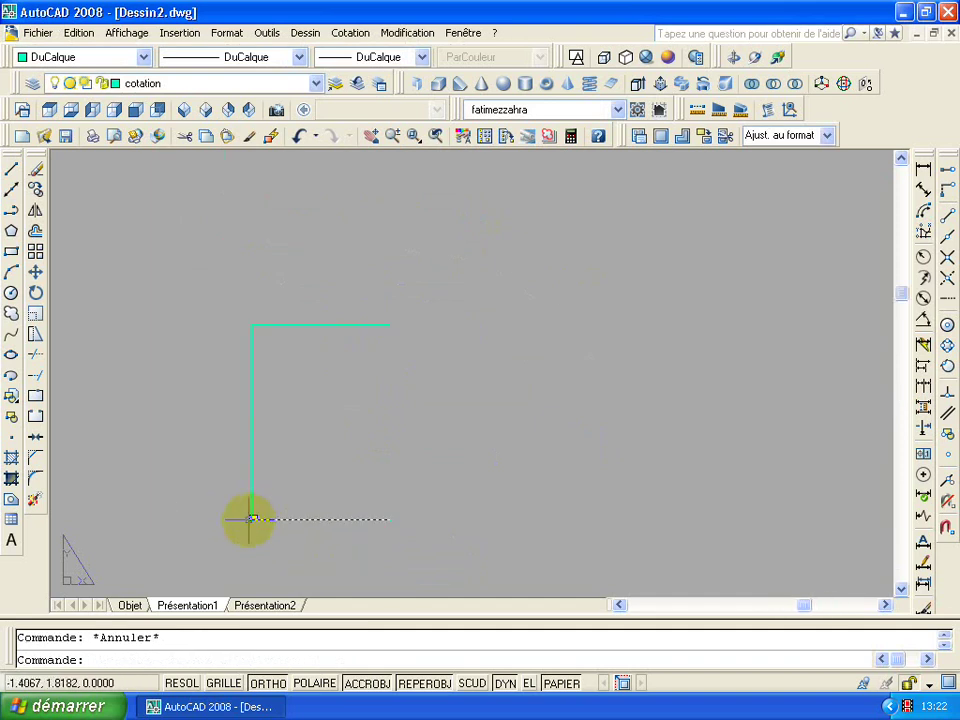
{"action": "scroll", "coordinate": [250, 518], "scroll_direction": "down", "scroll_amount": 3}
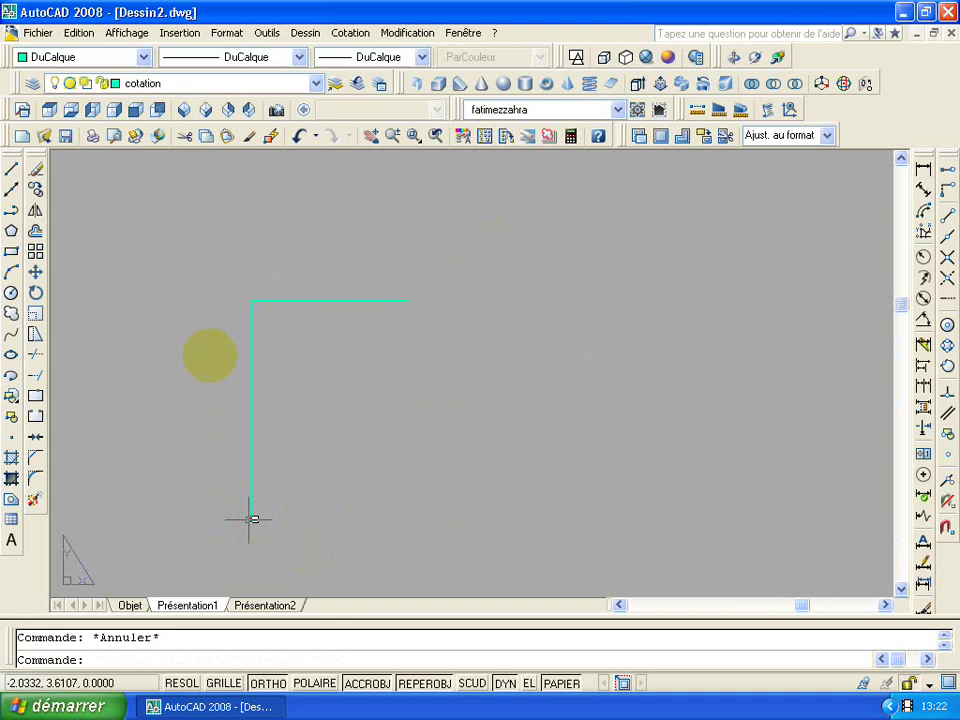
- Give Présentation1's page setup ISO A4 (210 x 297 mm) paper, portrait orientation and 1:10 scale
{"action": "left_click", "coordinate": [45, 45]}
{"action": "left_click", "coordinate": [115, 333]}
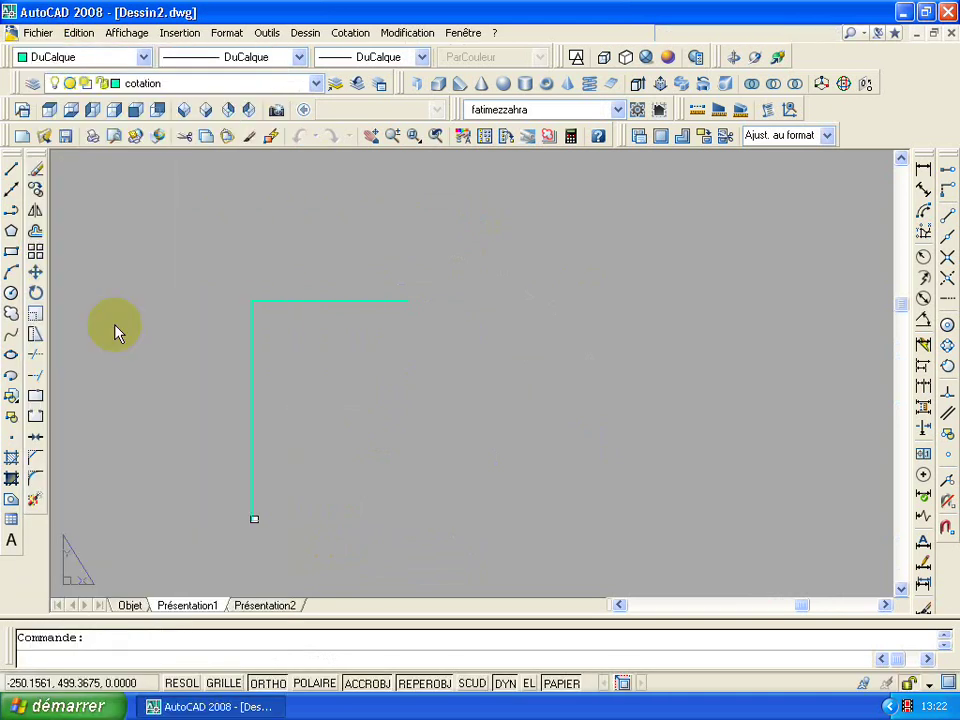
{"action": "left_click", "coordinate": [636, 324]}
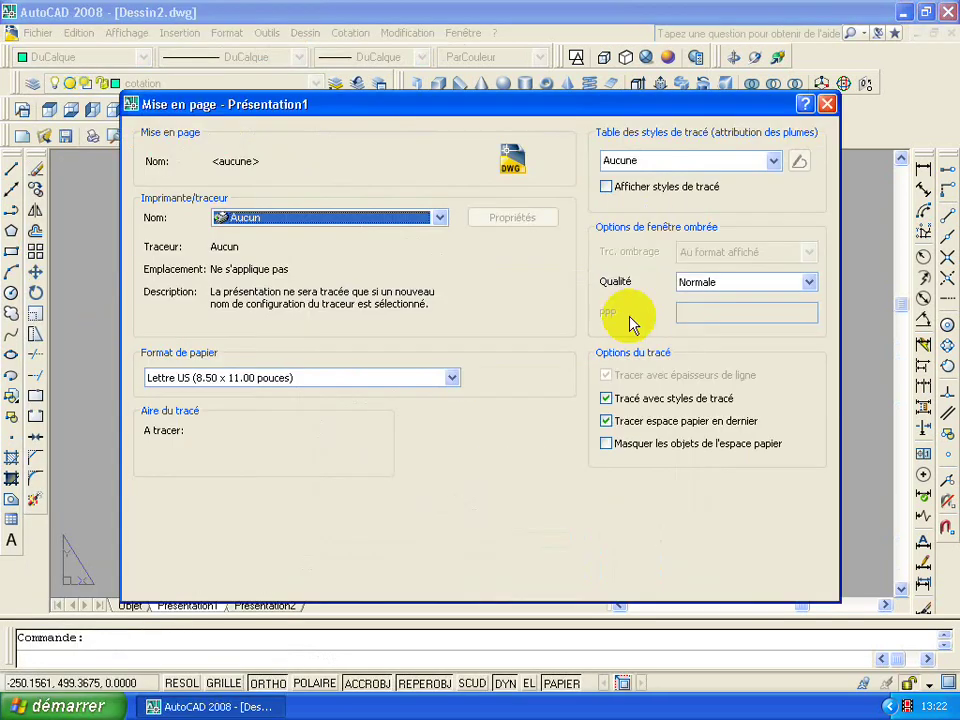
{"action": "left_click", "coordinate": [471, 463]}
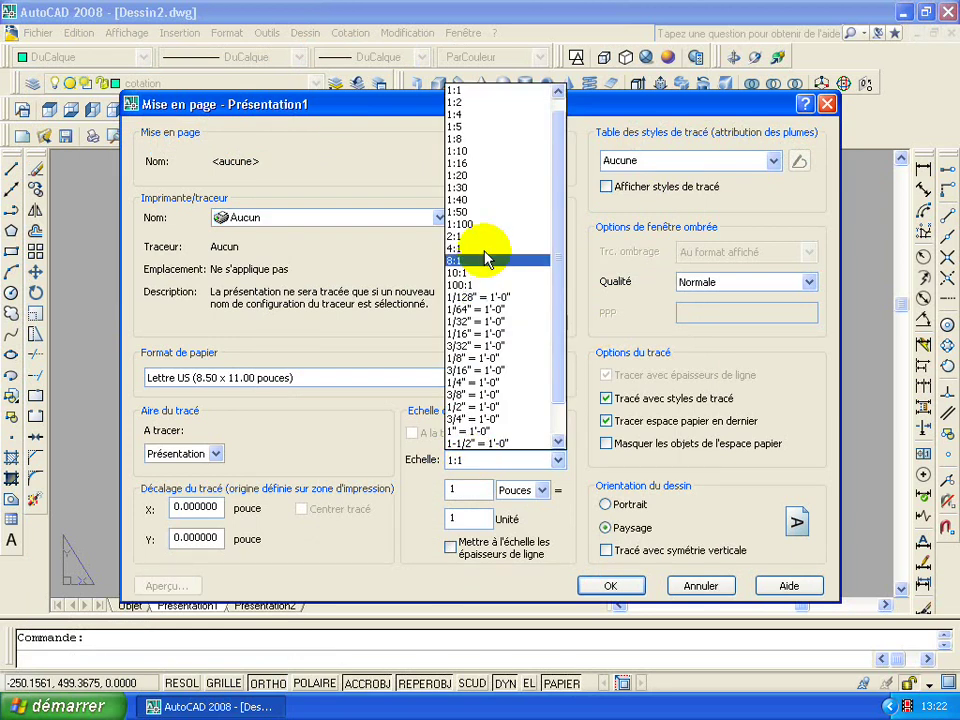
{"action": "left_click", "coordinate": [381, 377]}
{"action": "left_click", "coordinate": [379, 379]}
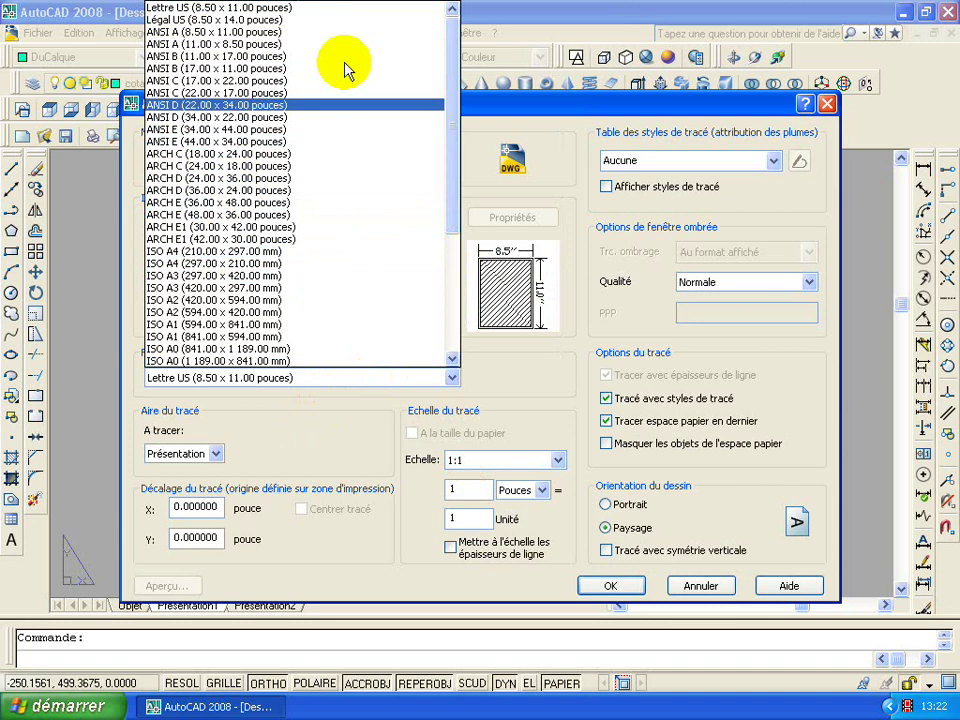
{"action": "left_click_drag", "start_coordinate": [453, 105], "coordinate": [456, 145]}
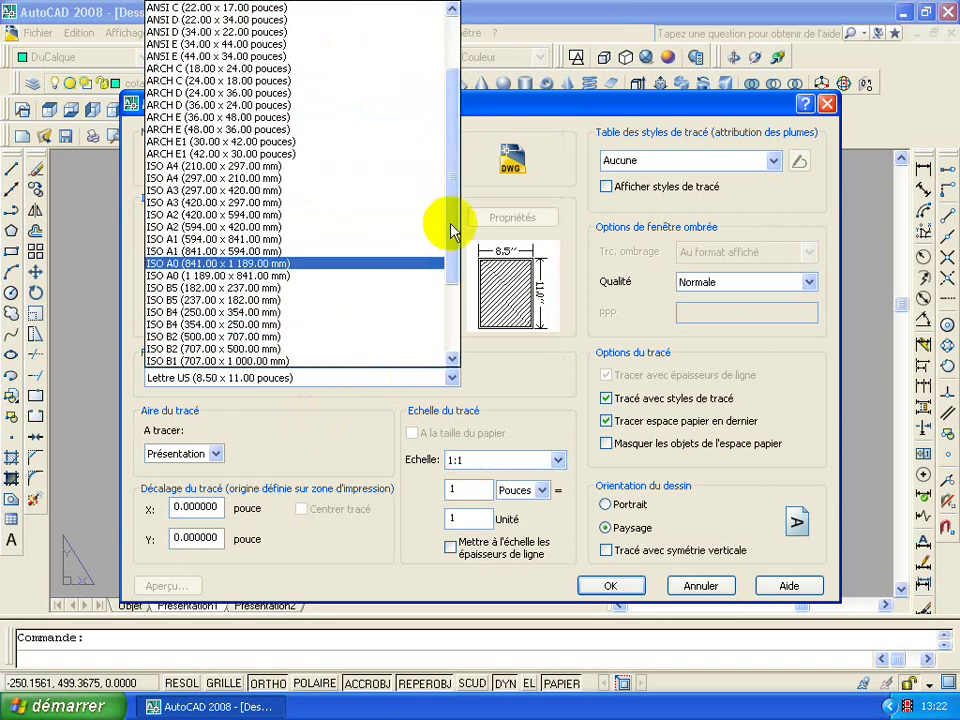
{"action": "left_click_drag", "start_coordinate": [456, 238], "coordinate": [435, 96]}
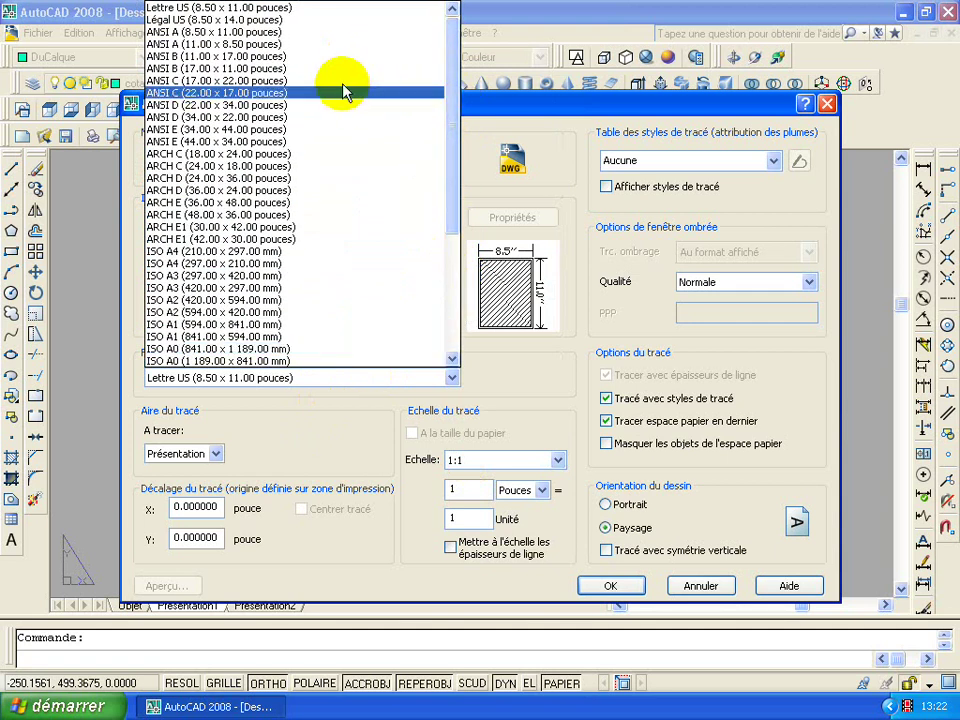
{"action": "left_click", "coordinate": [187, 255]}
{"action": "left_click", "coordinate": [533, 463]}
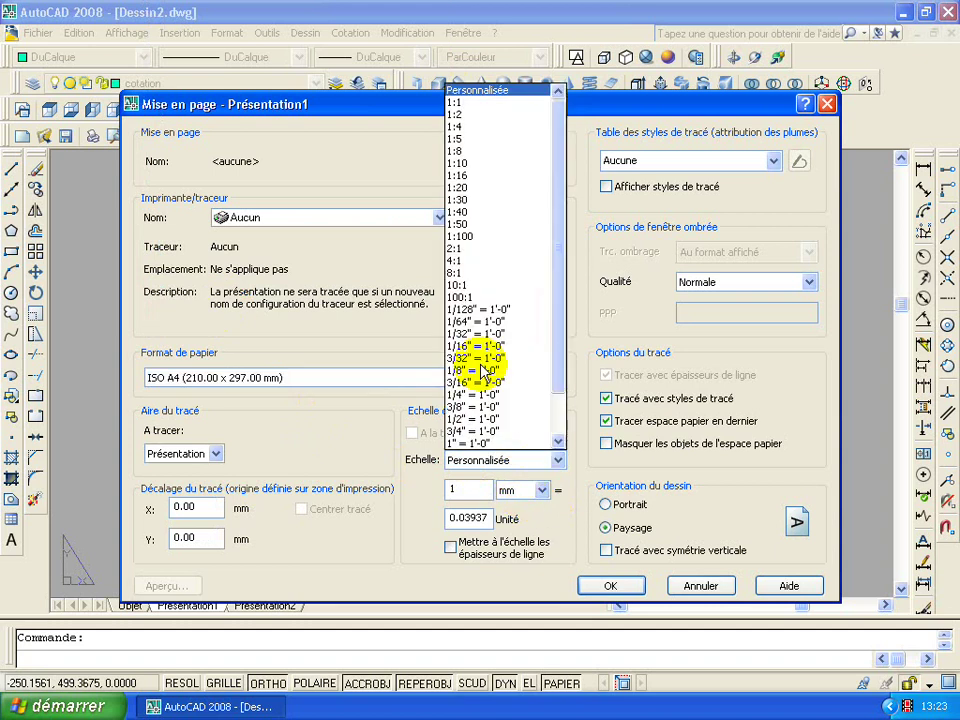
{"action": "left_click", "coordinate": [466, 163]}
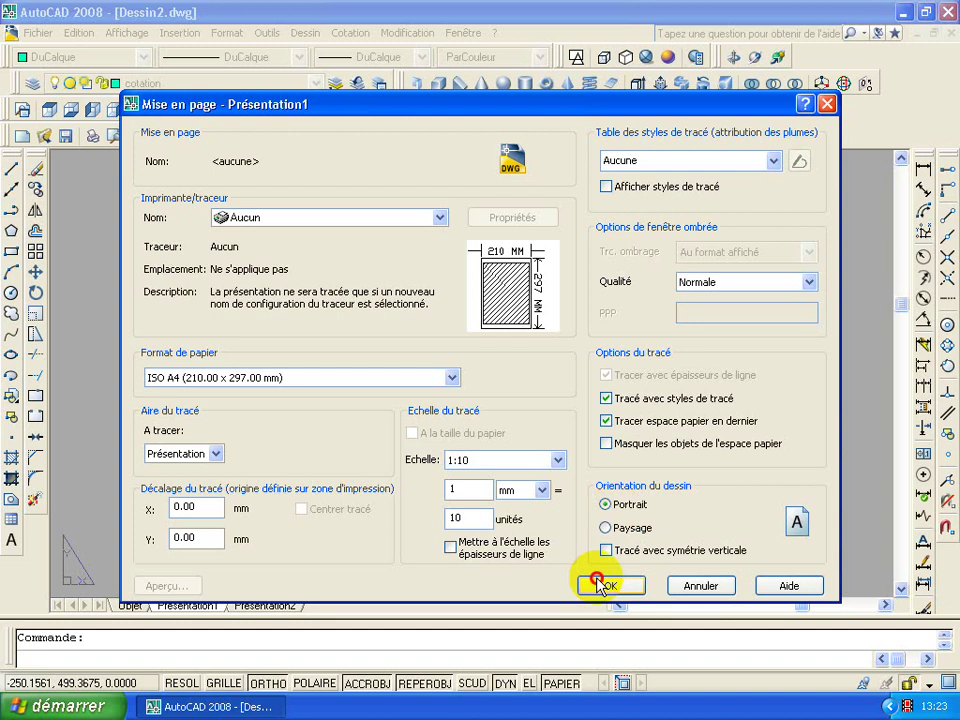
{"action": "left_click", "coordinate": [598, 582]}
{"action": "left_click", "coordinate": [551, 544]}
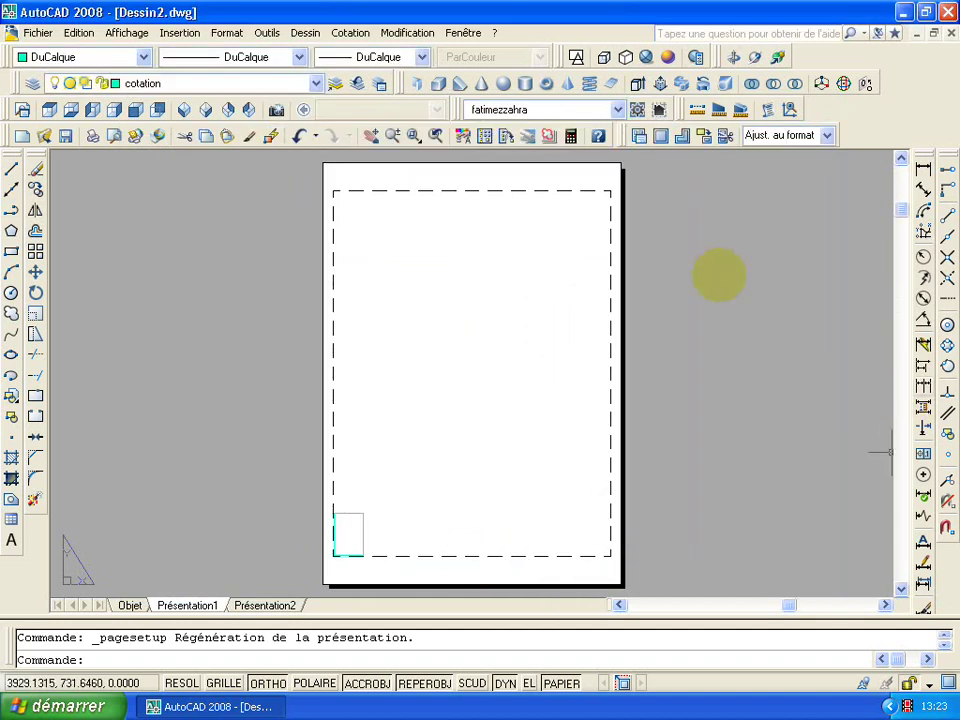
- Move the small cyan frame from the sheet's lower-left corner up toward the page centre
{"action": "left_click", "coordinate": [35, 274]}
{"action": "left_click", "coordinate": [280, 472]}
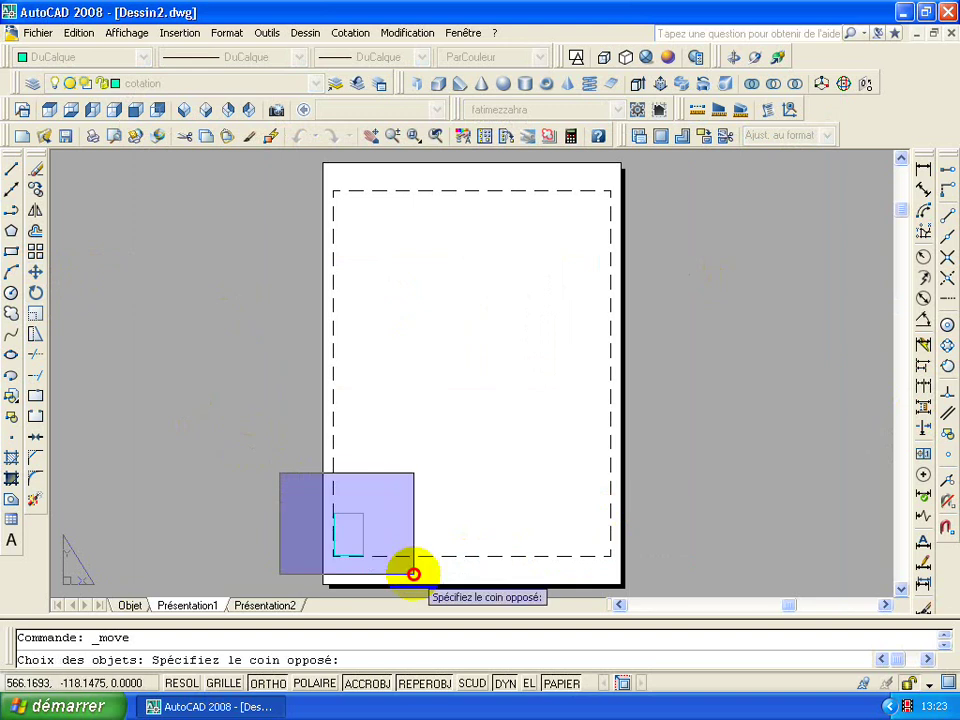
{"action": "left_click", "coordinate": [413, 573]}
{"action": "key", "text": "Return"}
{"action": "left_click", "coordinate": [355, 538]}
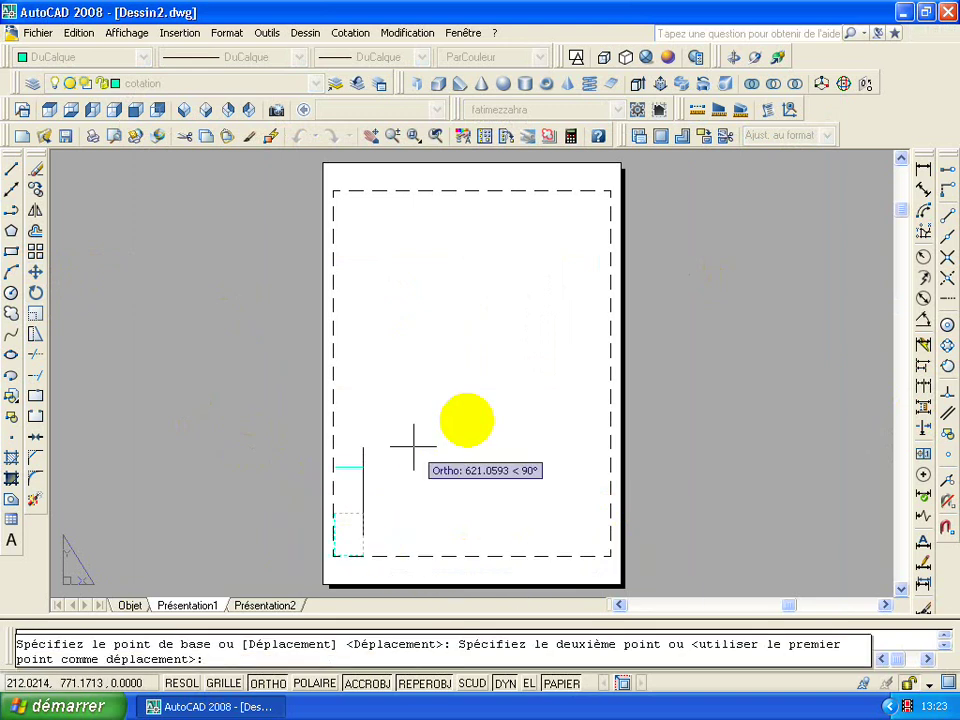
{"action": "left_click", "coordinate": [280, 683]}
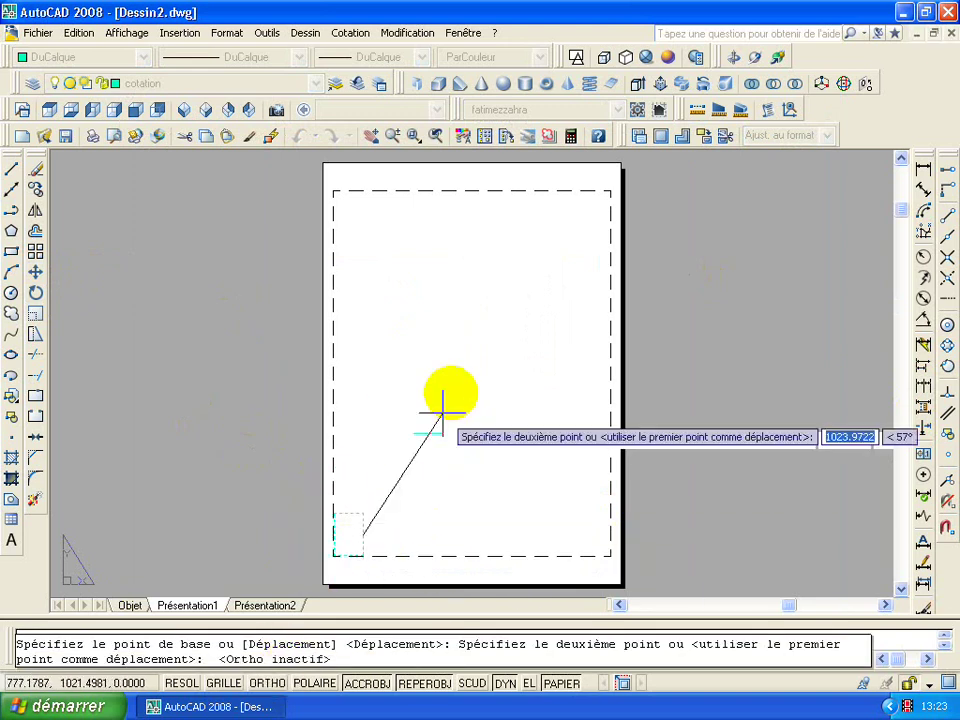
{"action": "left_click", "coordinate": [465, 362]}
{"action": "scroll", "coordinate": [465, 362], "scroll_direction": "up", "scroll_amount": 5}
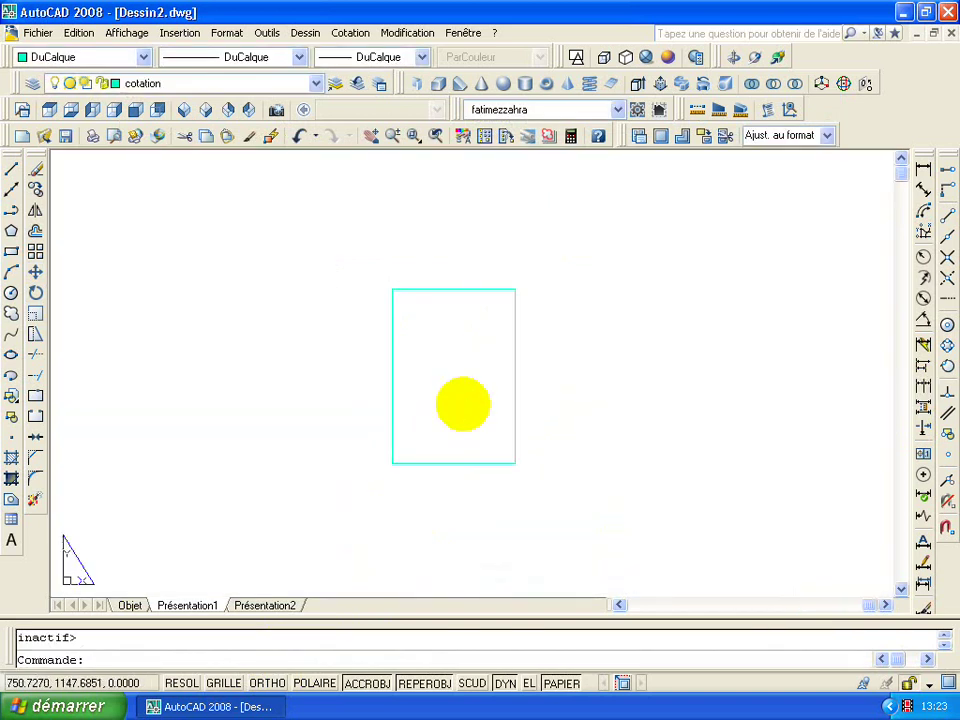
{"action": "scroll", "coordinate": [461, 401], "scroll_direction": "up", "scroll_amount": 2}
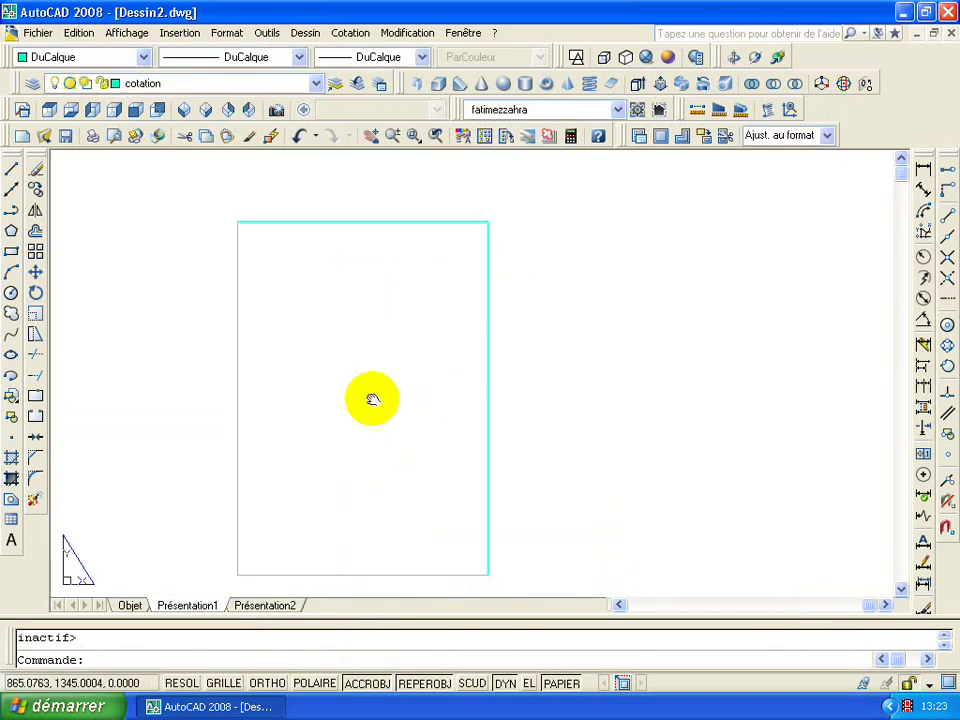
{"action": "left_click", "coordinate": [36, 233]}
- Offset the left, top and right frame edges 10 inward
{"action": "type", "text": "10"}
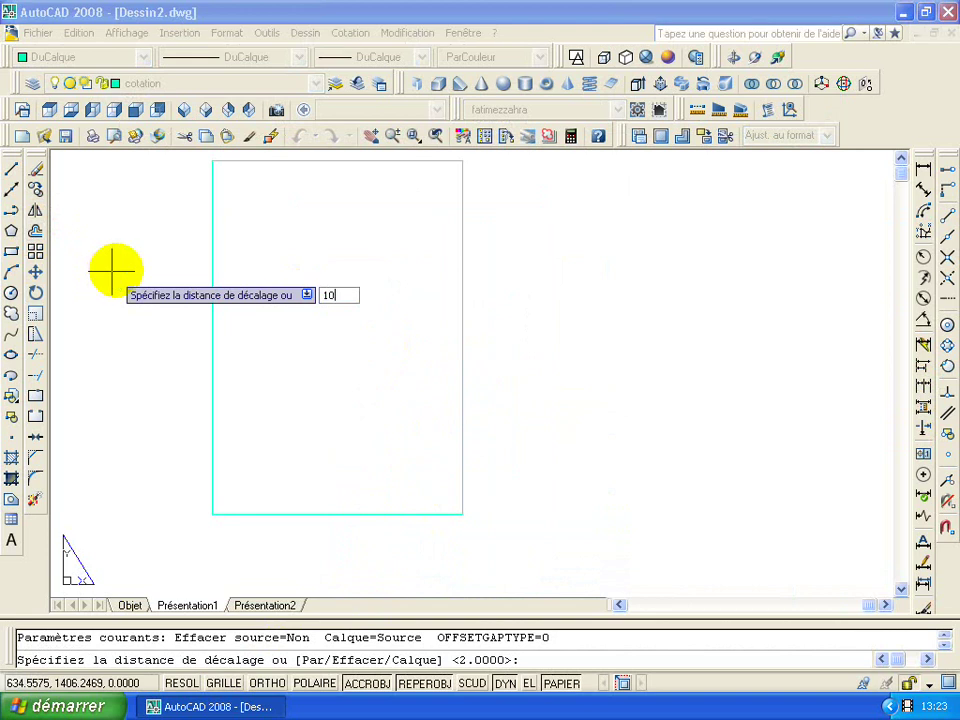
{"action": "key", "text": "Return"}
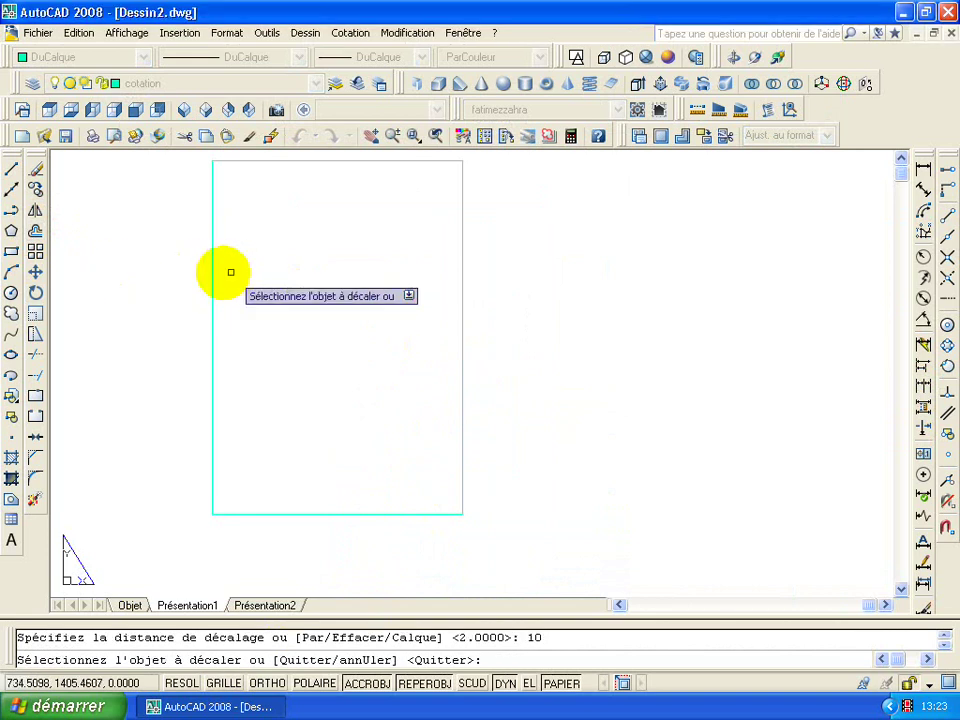
{"action": "left_click", "coordinate": [215, 270]}
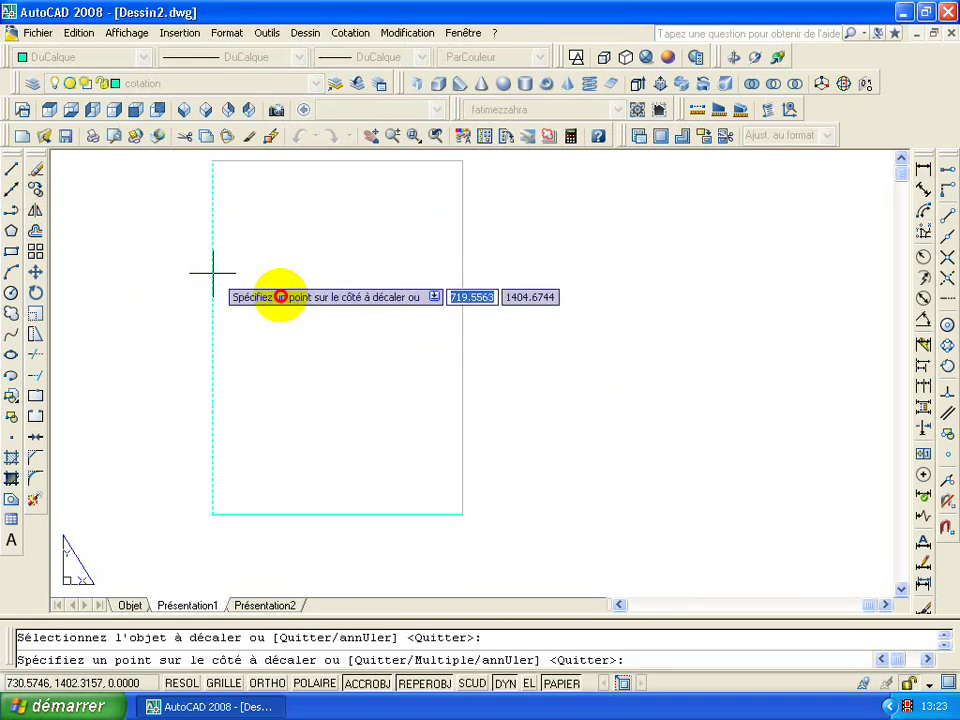
{"action": "left_click", "coordinate": [281, 300]}
{"action": "left_click", "coordinate": [265, 160]}
{"action": "left_click", "coordinate": [330, 195]}
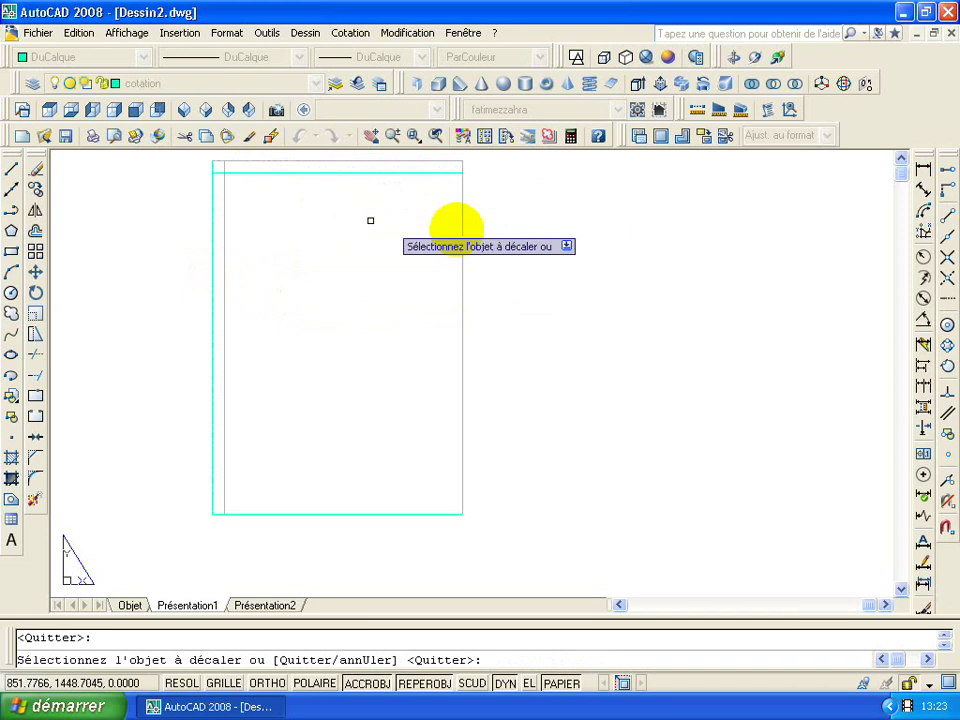
{"action": "left_click", "coordinate": [458, 229]}
{"action": "left_click", "coordinate": [394, 249]}
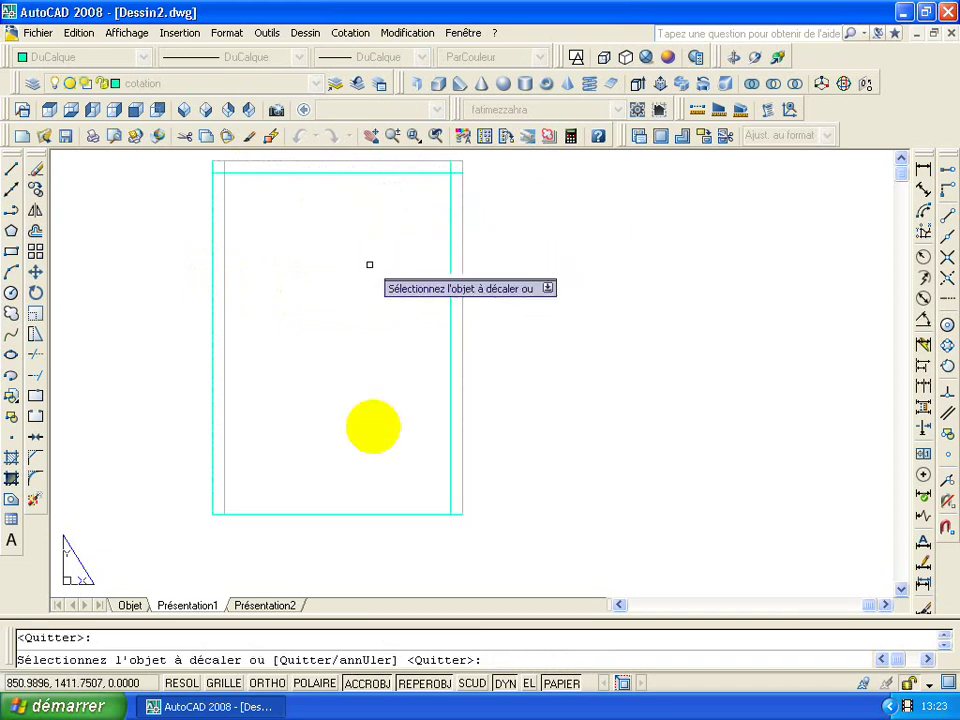
- Offset the bottom edge upward repeatedly to create the title-block row lines
{"action": "left_click", "coordinate": [342, 513]}
{"action": "left_click", "coordinate": [322, 478]}
{"action": "left_click", "coordinate": [323, 500]}
{"action": "left_click", "coordinate": [319, 462]}
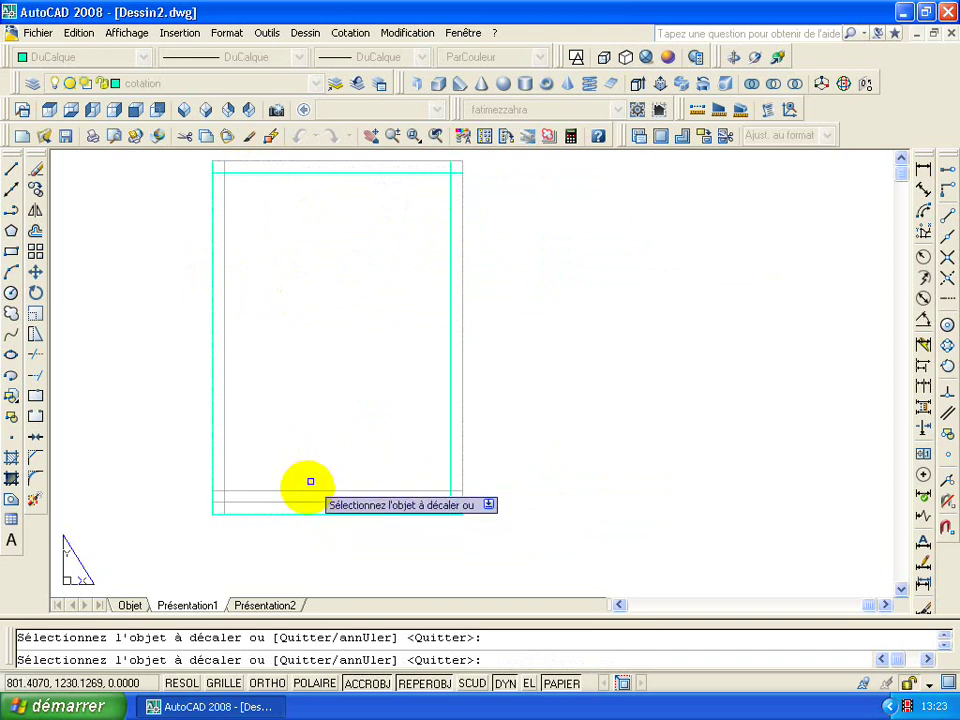
{"action": "left_click", "coordinate": [306, 489]}
{"action": "left_click", "coordinate": [305, 470]}
{"action": "left_click", "coordinate": [311, 478]}
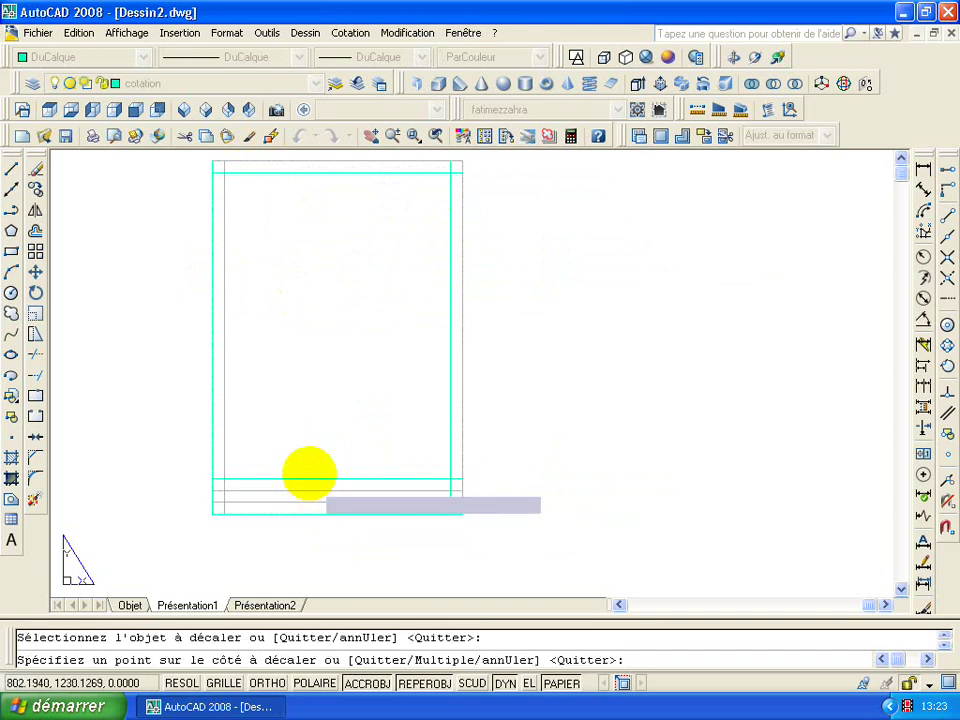
{"action": "left_click", "coordinate": [304, 460]}
{"action": "middle_click_drag", "start_coordinate": [303, 457], "coordinate": [368, 398]}
{"action": "key", "text": "Escape"}
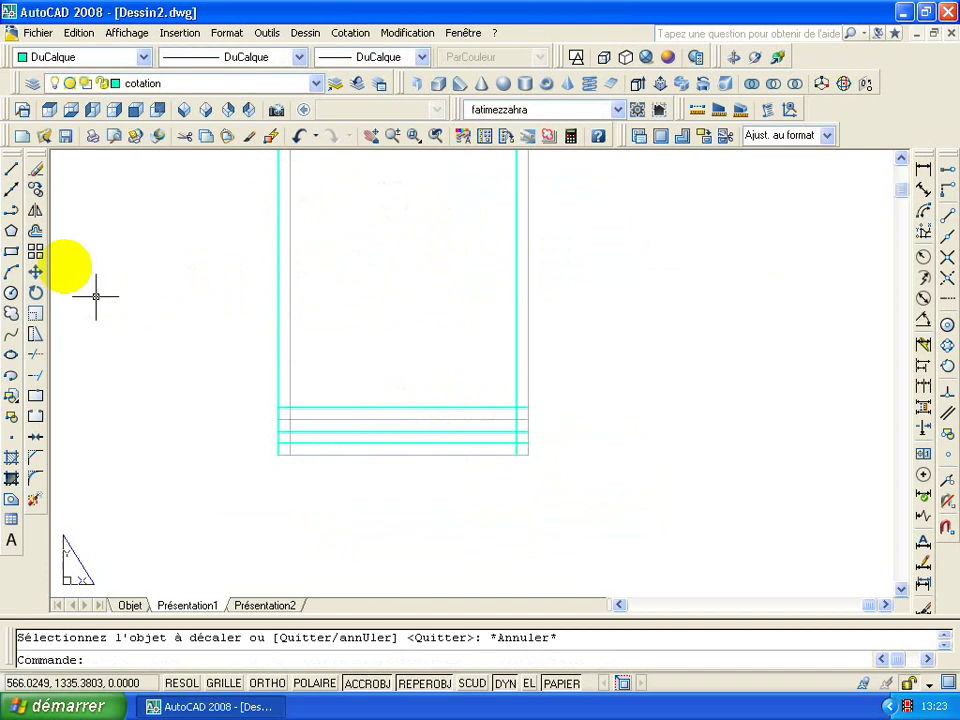
- Offset a frame line by 50 twice to add two vertical column lines
{"action": "left_click", "coordinate": [43, 237]}
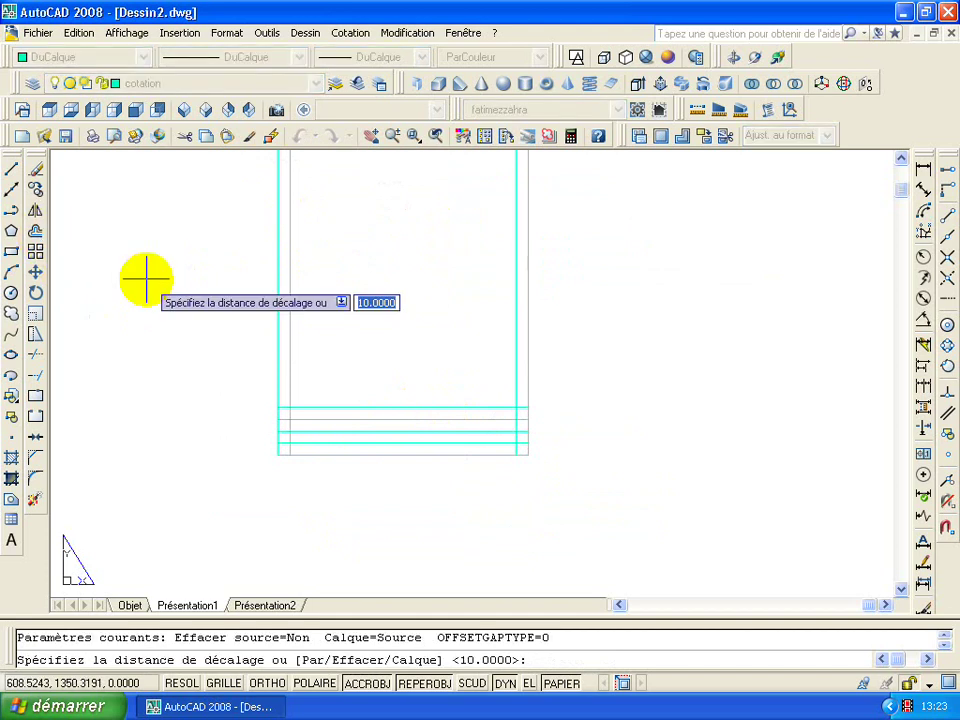
{"action": "type", "text": "50"}
{"action": "key", "text": "Return"}
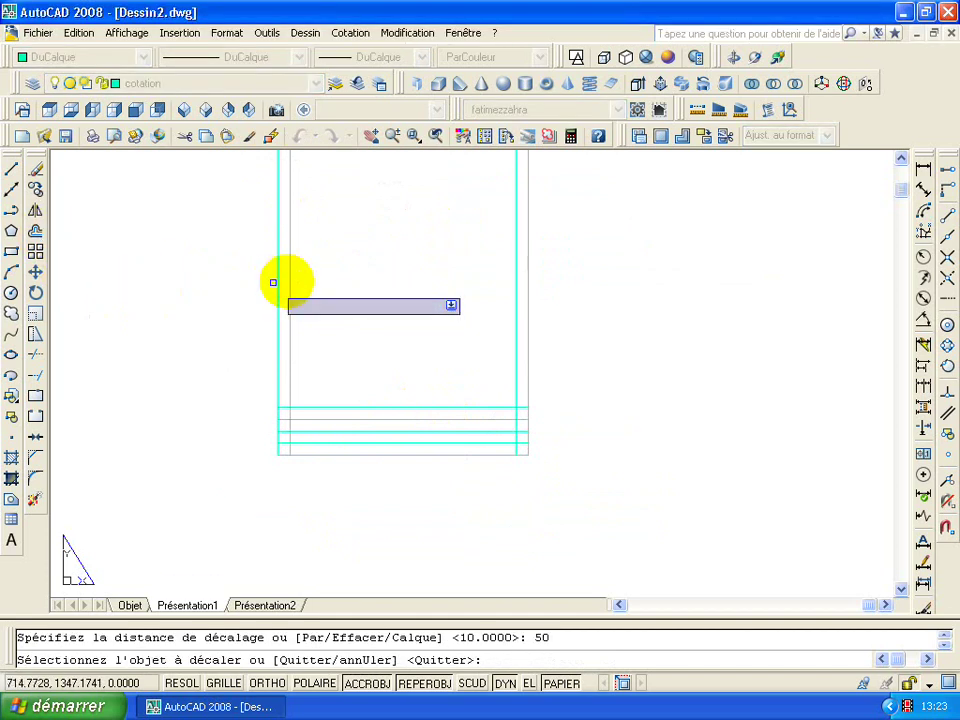
{"action": "left_click", "coordinate": [325, 289]}
{"action": "left_click", "coordinate": [515, 306]}
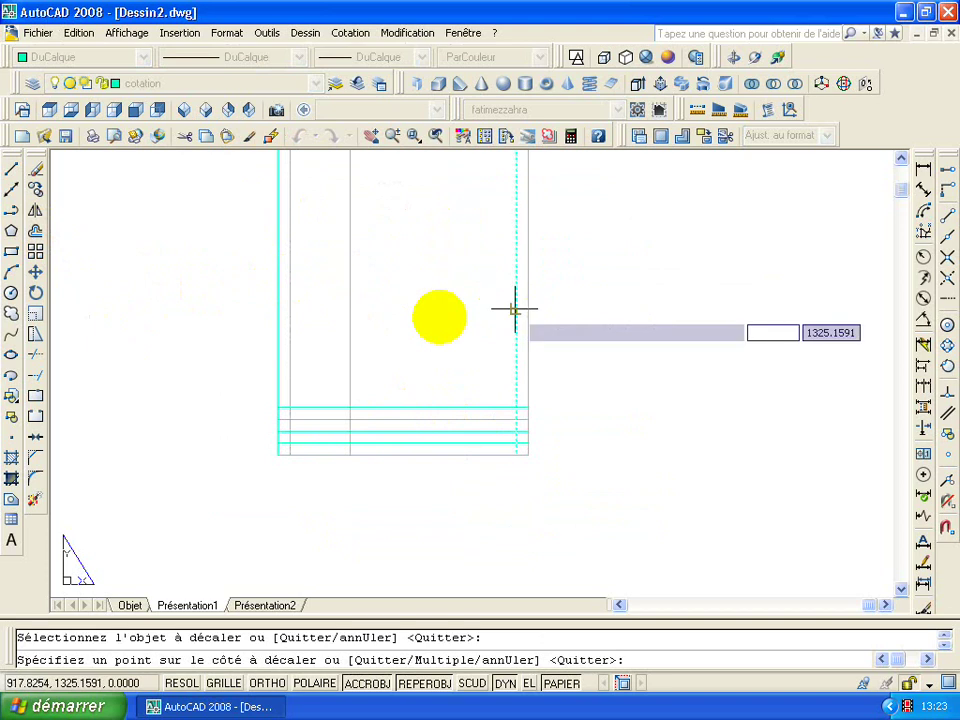
{"action": "left_click", "coordinate": [432, 322]}
{"action": "key", "text": "Escape"}
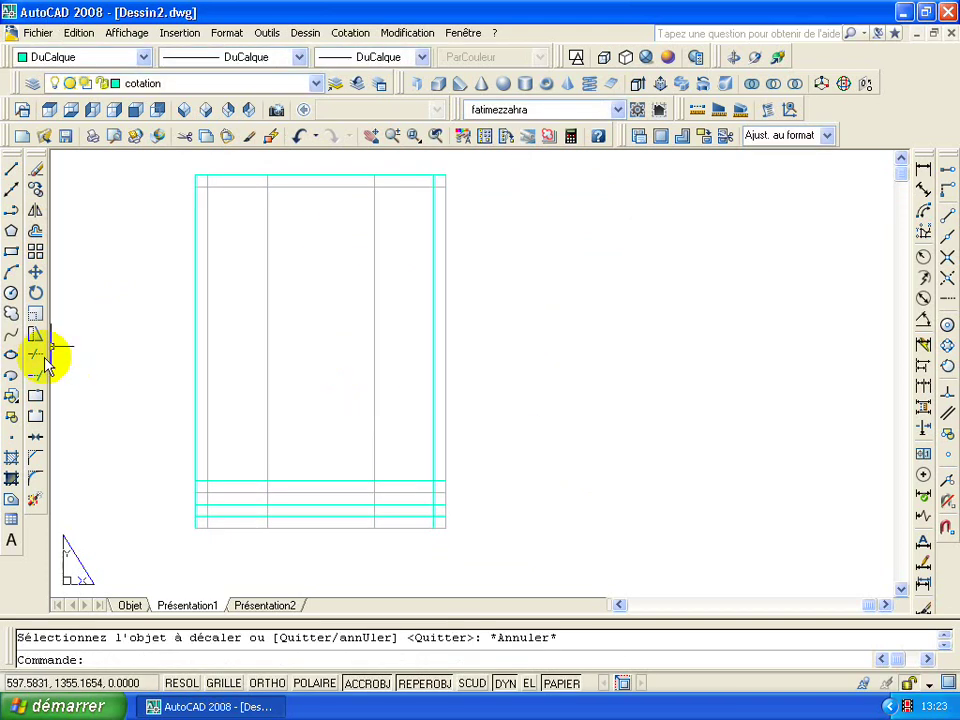
- Trim the column lines above the title block and the row line ends on the left
{"action": "left_click", "coordinate": [36, 354]}
{"action": "key", "text": "Return"}
{"action": "left_click", "coordinate": [246, 350]}
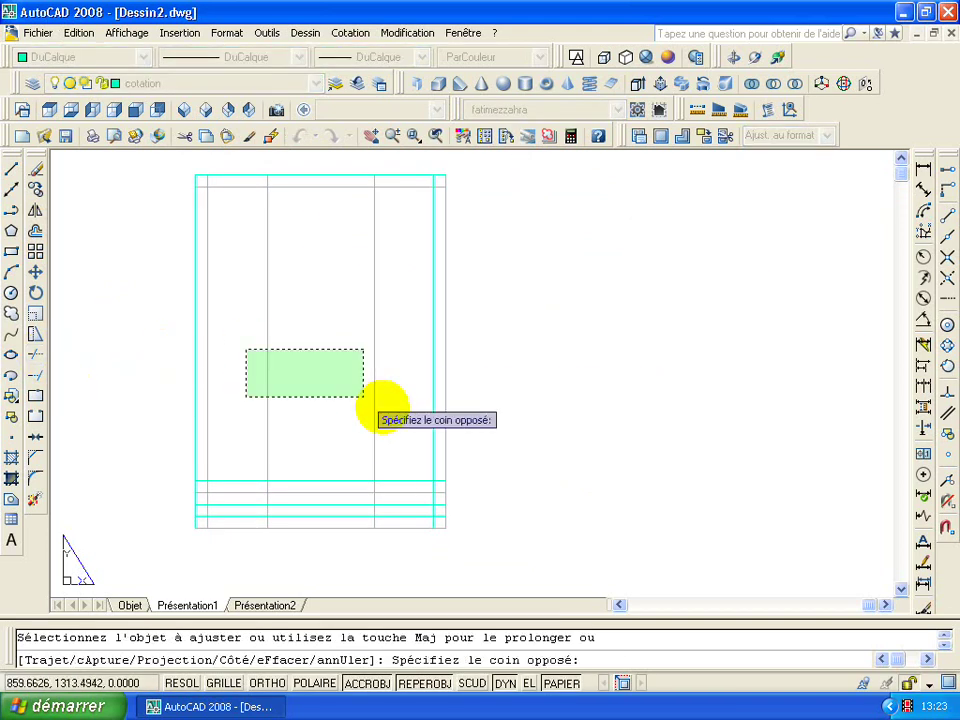
{"action": "left_click", "coordinate": [382, 406]}
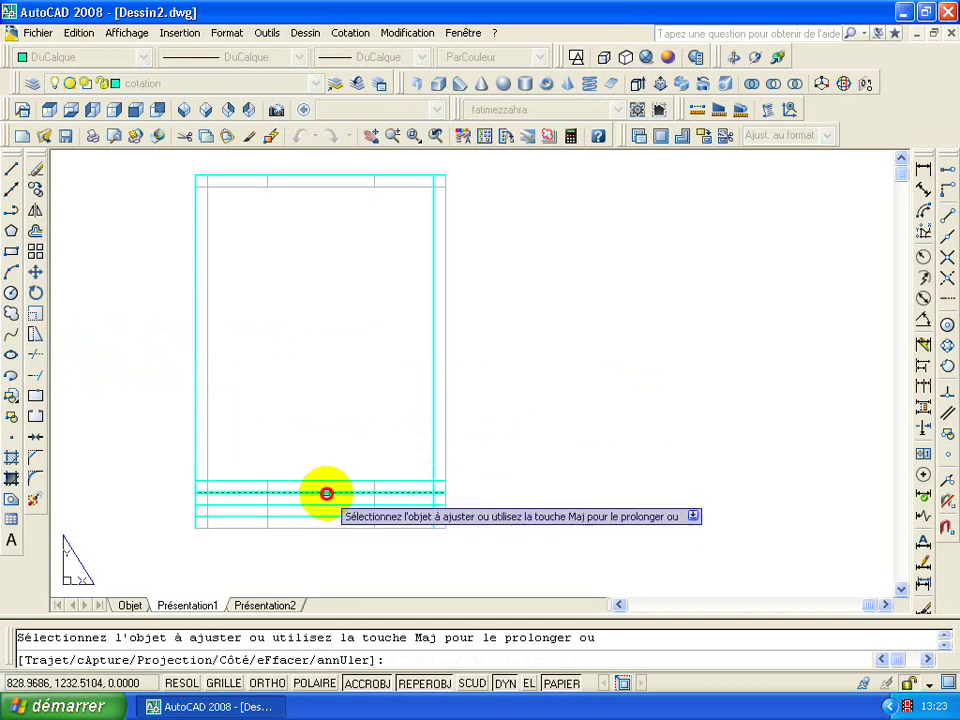
{"action": "scroll", "coordinate": [231, 433], "scroll_direction": "up", "scroll_amount": 3}
{"action": "scroll", "coordinate": [165, 388], "scroll_direction": "up", "scroll_amount": 1}
{"action": "scroll", "coordinate": [165, 367], "scroll_direction": "up", "scroll_amount": 1}
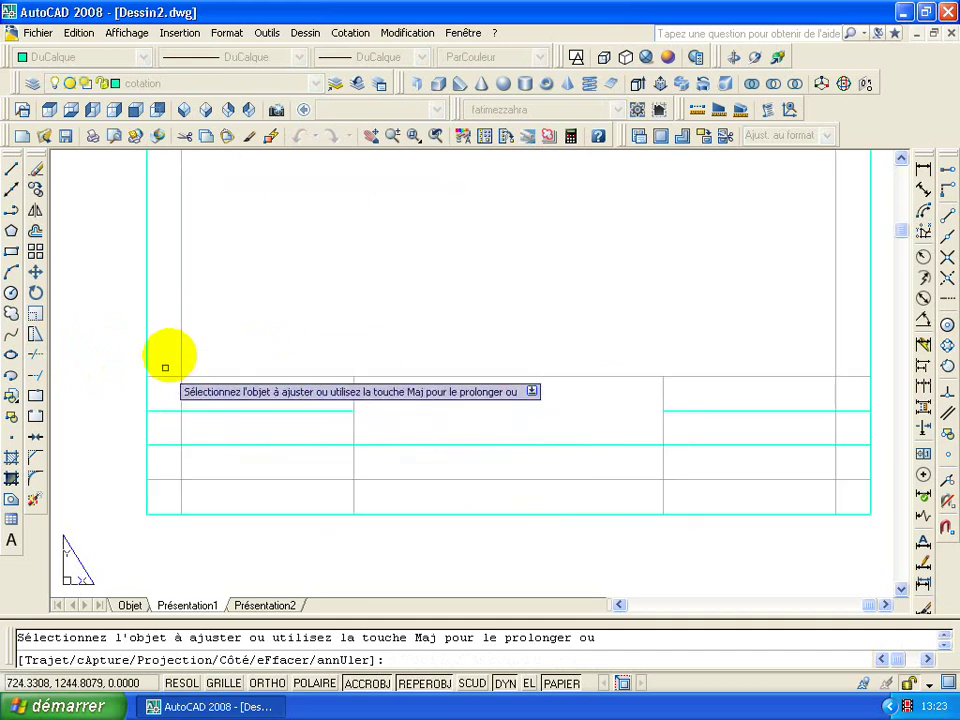
{"action": "left_click", "coordinate": [165, 356]}
{"action": "left_click", "coordinate": [160, 501]}
{"action": "left_click", "coordinate": [160, 495]}
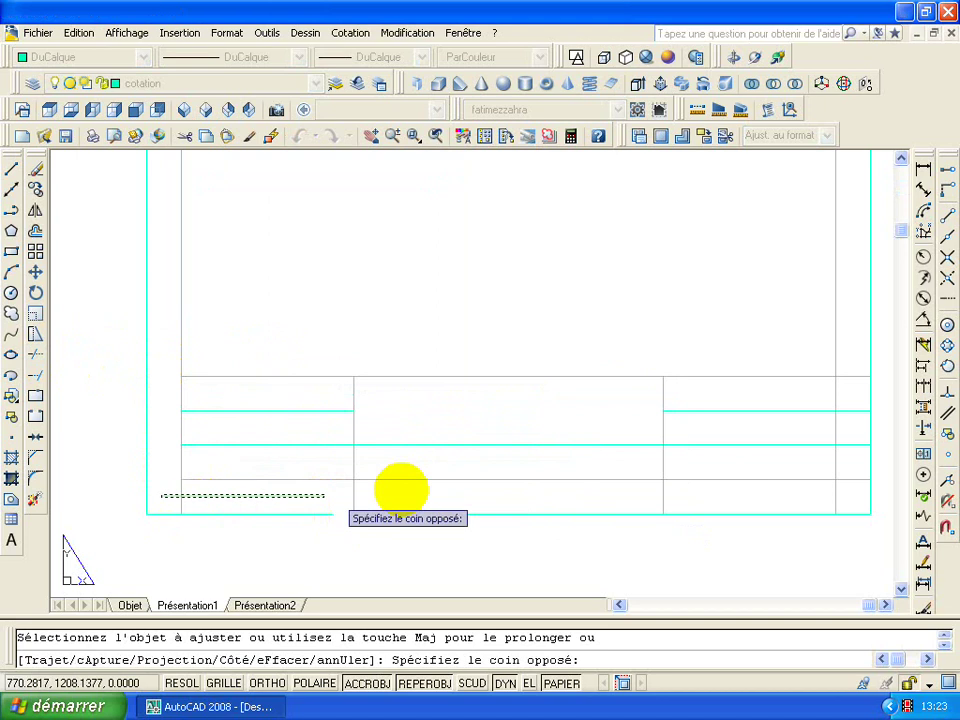
{"action": "left_click", "coordinate": [405, 491]}
- Trim the stray line ends at the title block's lower right
{"action": "middle_click_drag", "start_coordinate": [610, 505], "coordinate": [300, 510]}
{"action": "left_click", "coordinate": [321, 495]}
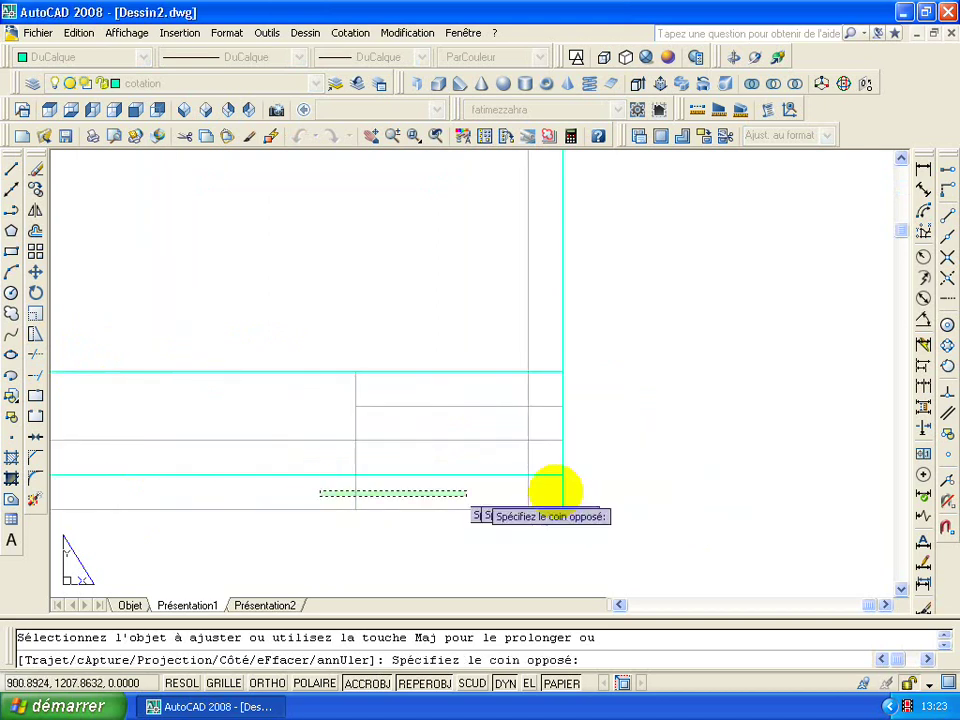
{"action": "left_click", "coordinate": [549, 493]}
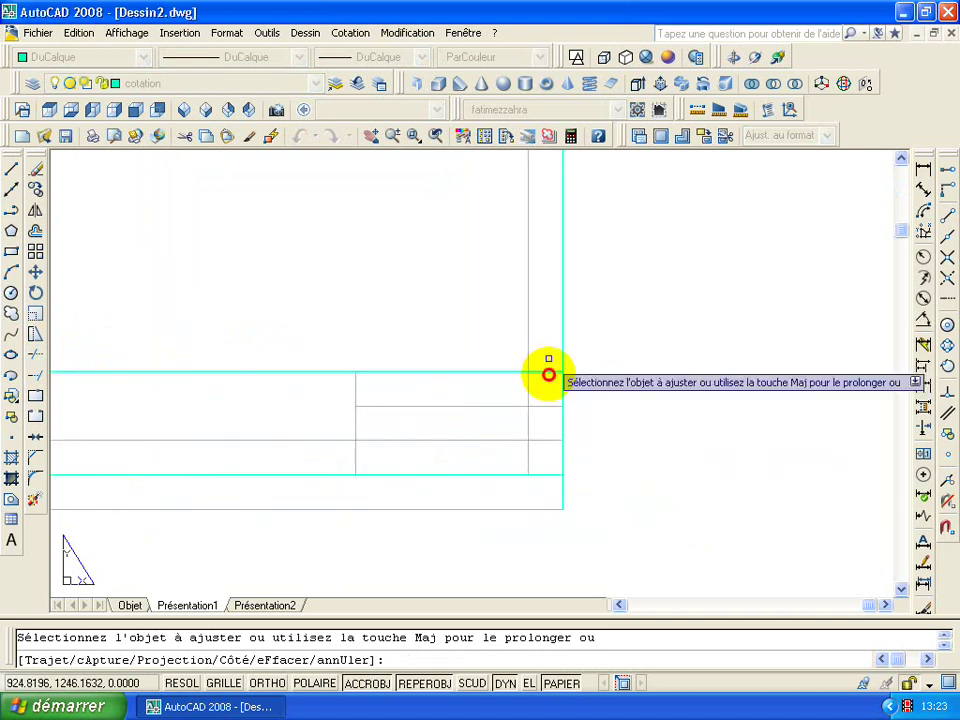
{"action": "left_click", "coordinate": [549, 366]}
{"action": "left_click", "coordinate": [548, 489]}
{"action": "scroll", "coordinate": [548, 489], "scroll_direction": "down", "scroll_amount": 5}
{"action": "middle_click_drag", "start_coordinate": [415, 329], "coordinate": [386, 445]}
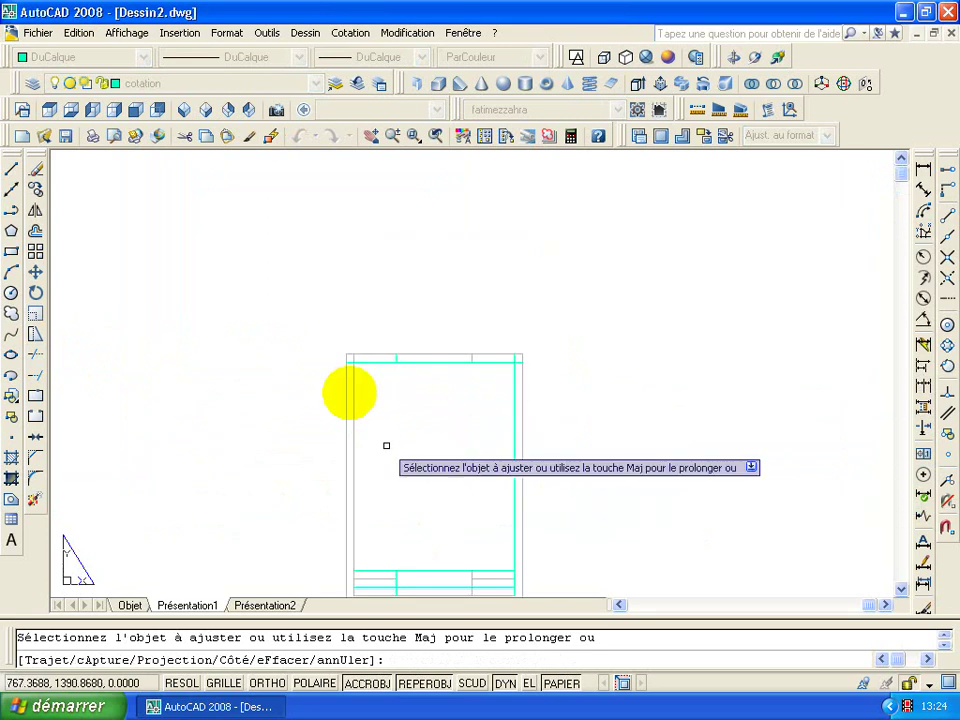
{"action": "scroll", "coordinate": [345, 360], "scroll_direction": "up", "scroll_amount": 6}
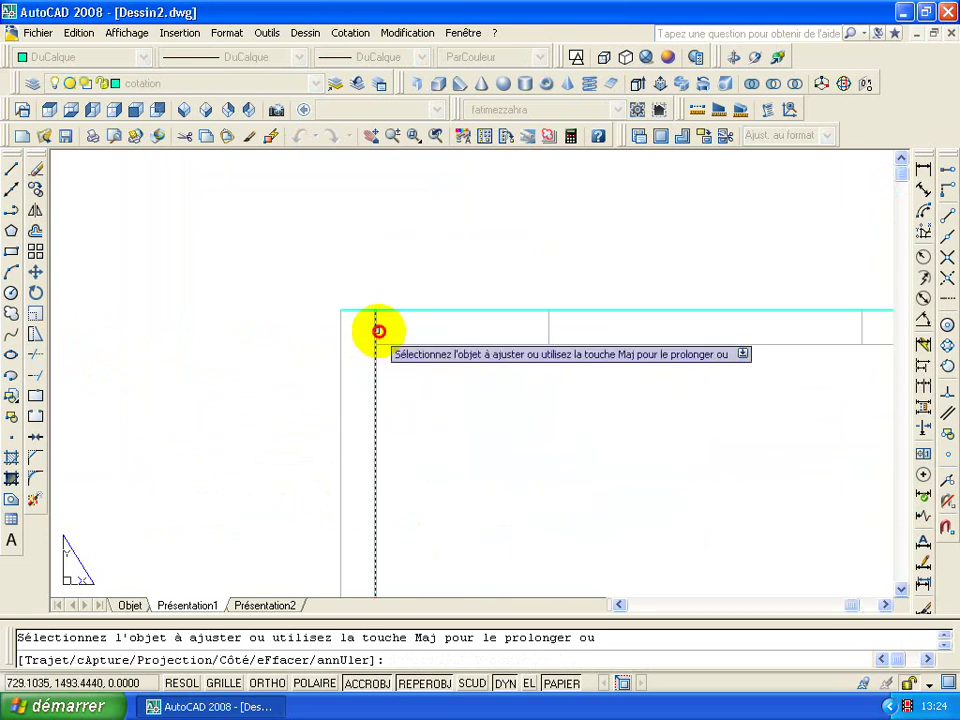
- Trim the short line end at the frame's top-right corner and end Trim
{"action": "middle_click_drag", "start_coordinate": [739, 351], "coordinate": [497, 371]}
{"action": "middle_click_drag", "start_coordinate": [786, 380], "coordinate": [626, 392]}
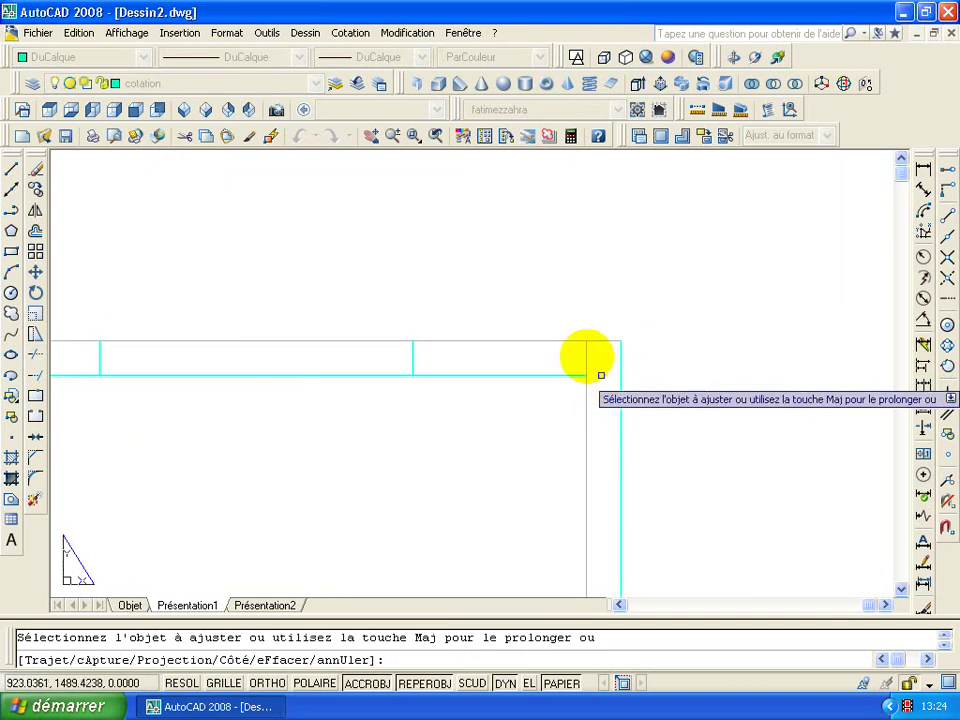
{"action": "left_click", "coordinate": [602, 376]}
{"action": "left_click", "coordinate": [587, 353]}
{"action": "scroll", "coordinate": [565, 378], "scroll_direction": "down", "scroll_amount": 2}
{"action": "scroll", "coordinate": [478, 385], "scroll_direction": "down", "scroll_amount": 2}
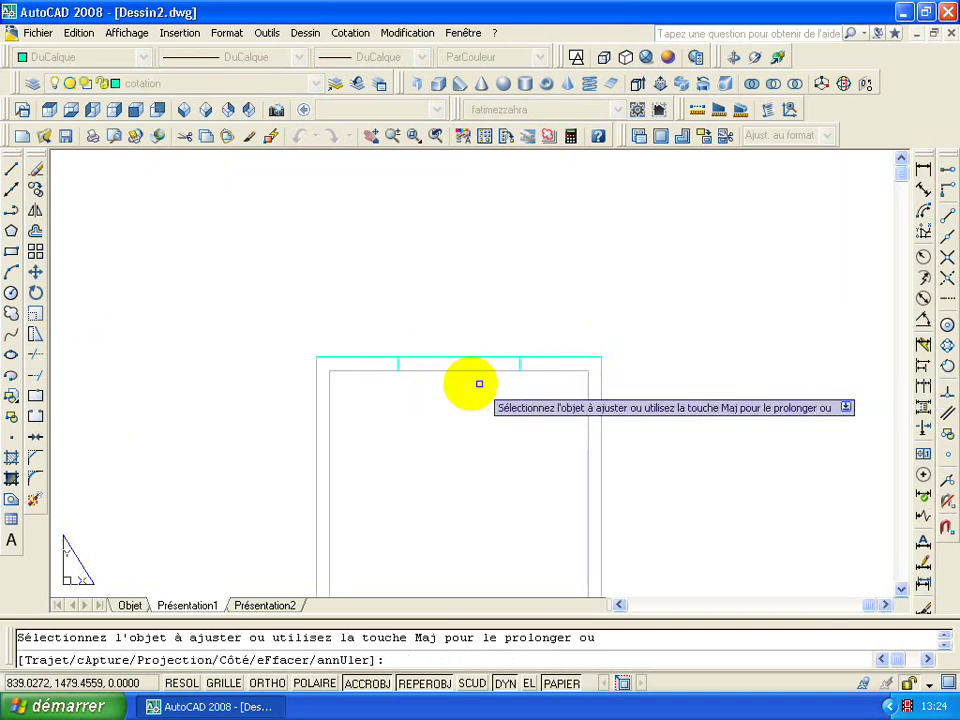
{"action": "key", "text": "Escape"}
- Erase the two leftover tick marks near the top of the frame
{"action": "left_click", "coordinate": [375, 328]}
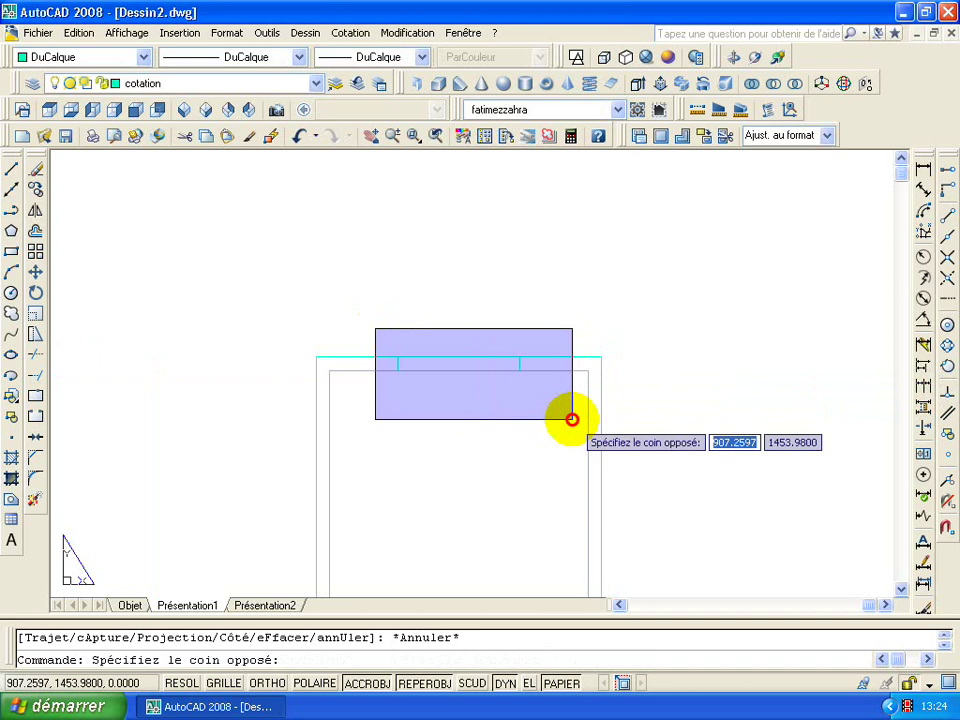
{"action": "left_click", "coordinate": [566, 417]}
{"action": "key", "text": "Delete"}
{"action": "scroll", "coordinate": [476, 407], "scroll_direction": "down", "scroll_amount": 3}
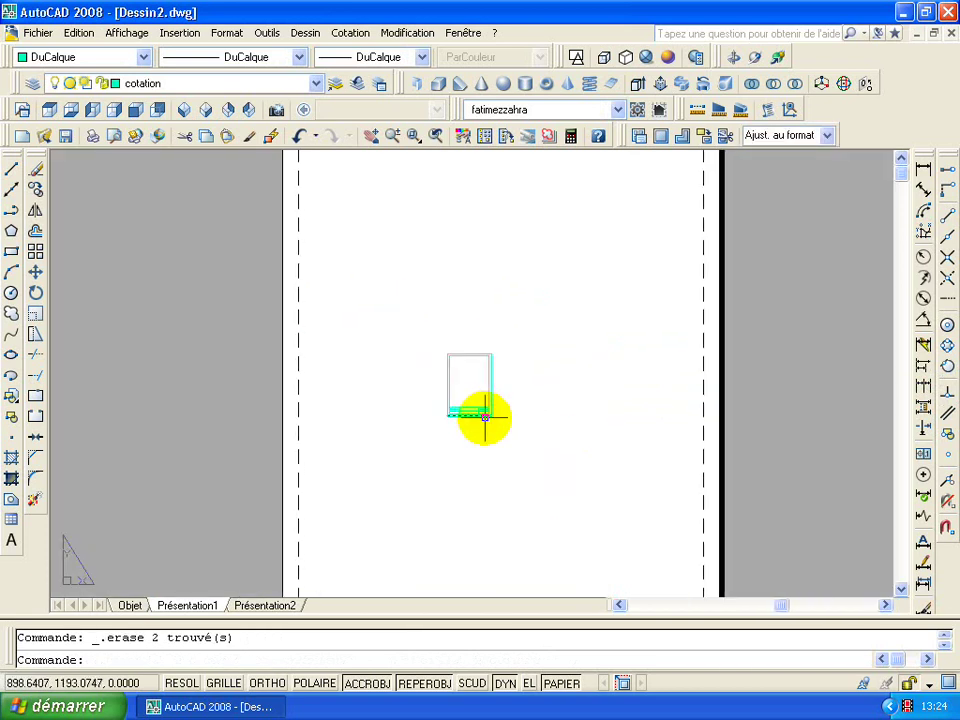
- Draw a multiline text box across the title block's middle cell
{"action": "scroll", "coordinate": [489, 418], "scroll_direction": "up", "scroll_amount": 3}
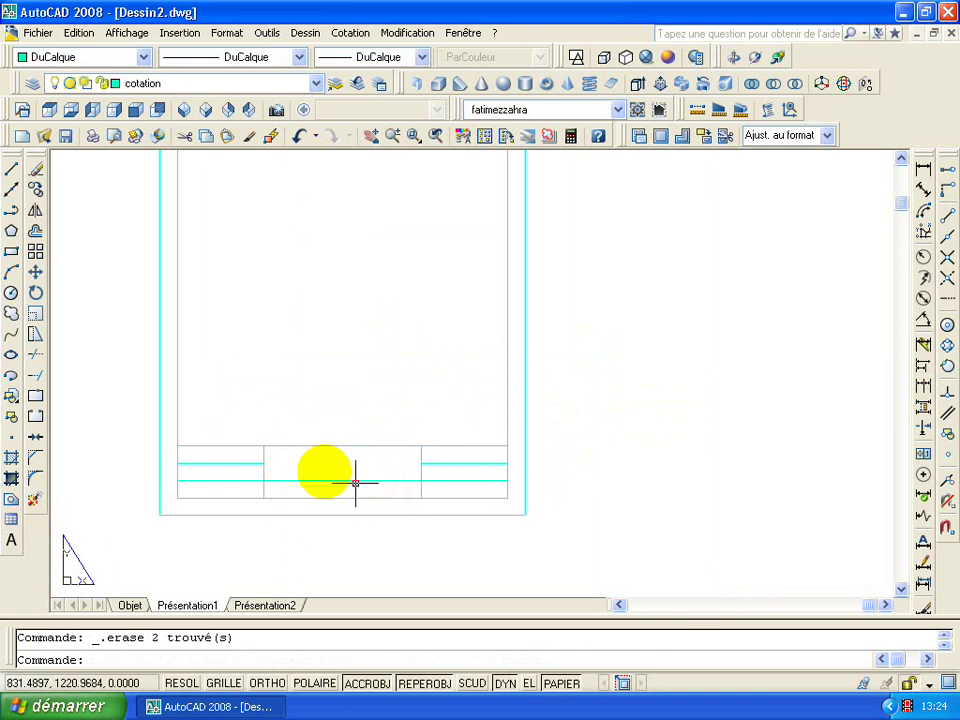
{"action": "scroll", "coordinate": [355, 483], "scroll_direction": "up", "scroll_amount": 2}
{"action": "left_click", "coordinate": [10, 543]}
{"action": "scroll", "coordinate": [215, 490], "scroll_direction": "up", "scroll_amount": 2}
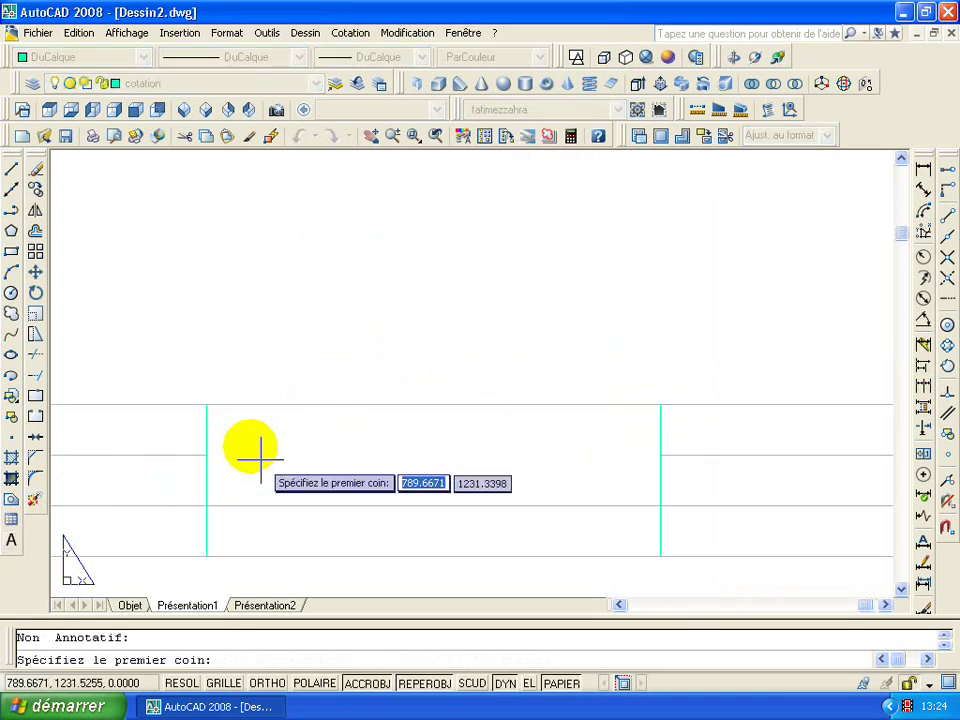
{"action": "left_click", "coordinate": [227, 419]}
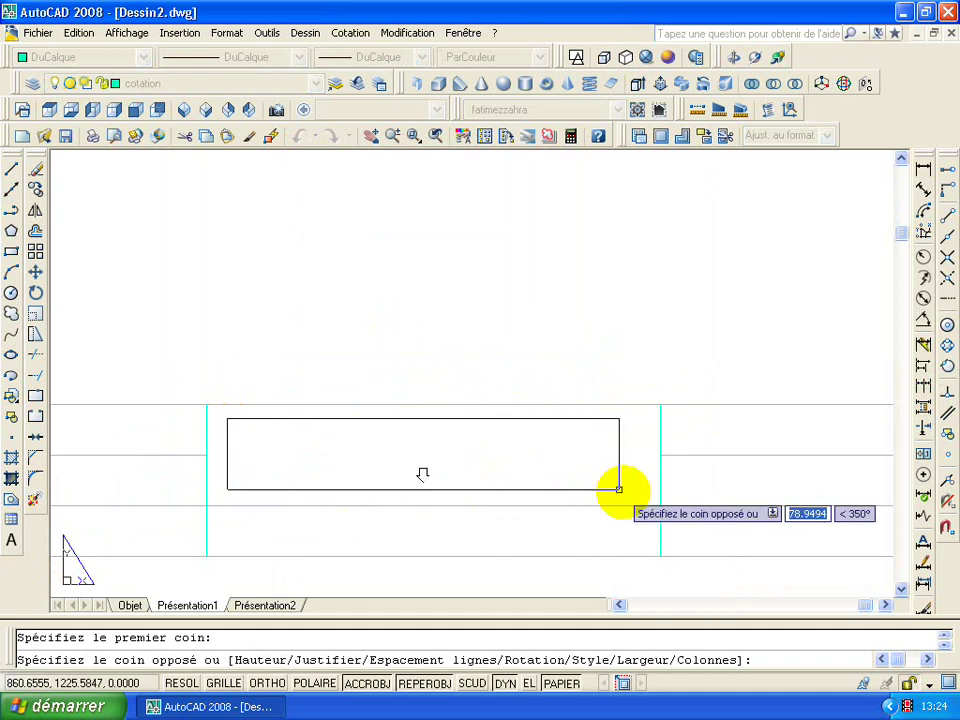
{"action": "left_click", "coordinate": [596, 470]}
{"action": "type", "text": "cocode"}
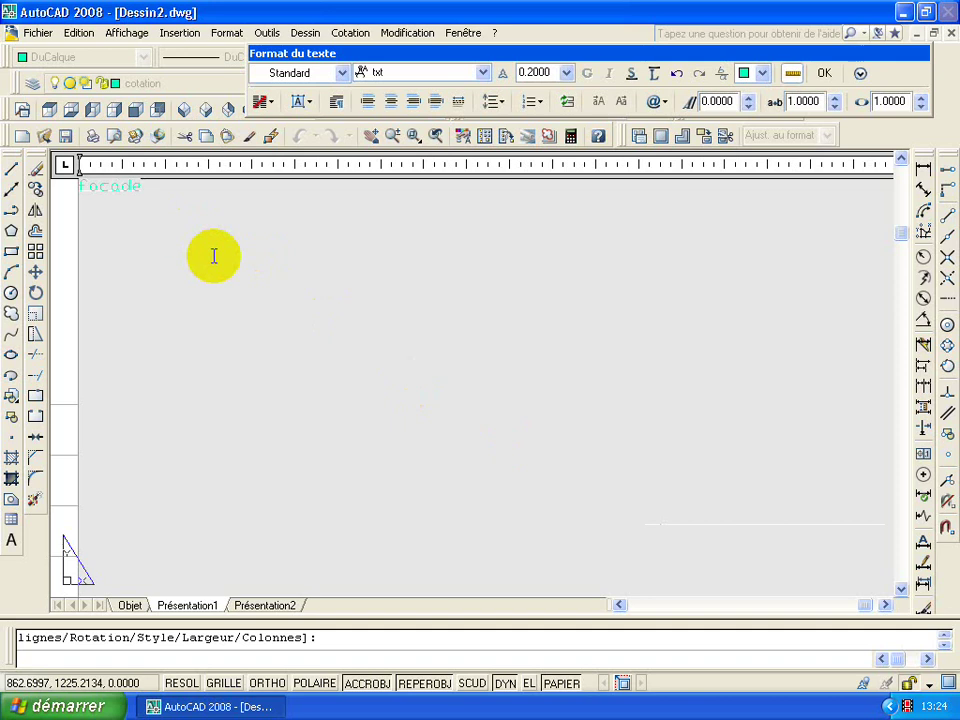
- Enter 'facade' in red Verdana at height 20 and confirm the text
{"action": "left_click", "coordinate": [457, 78]}
{"action": "left_click", "coordinate": [424, 114]}
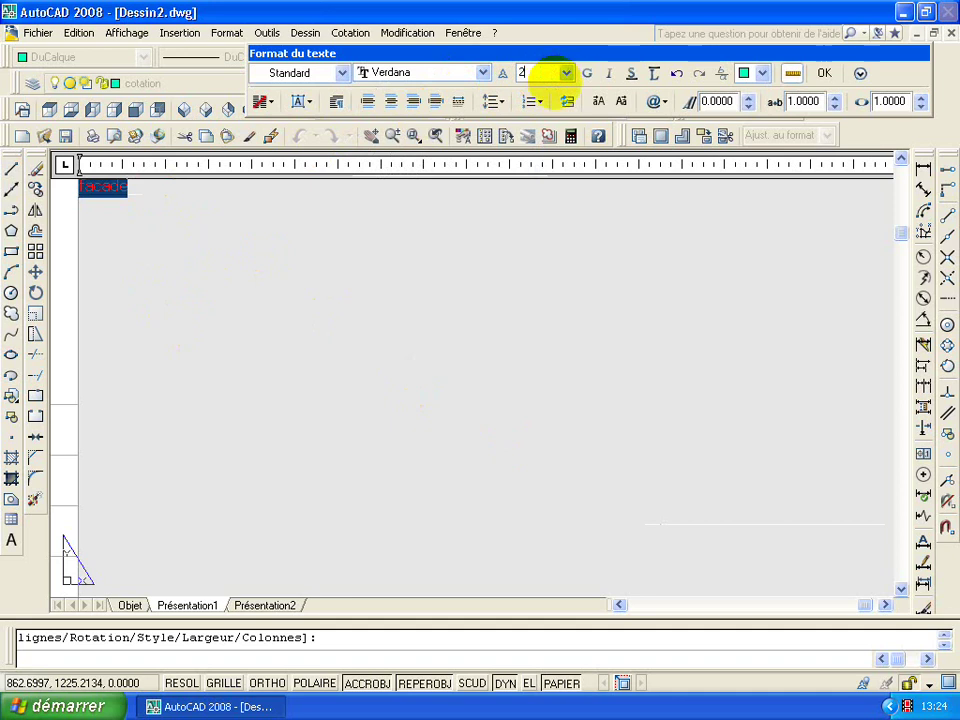
{"action": "left_click", "coordinate": [544, 72]}
{"action": "type", "text": "0"}
{"action": "key", "text": "Return"}
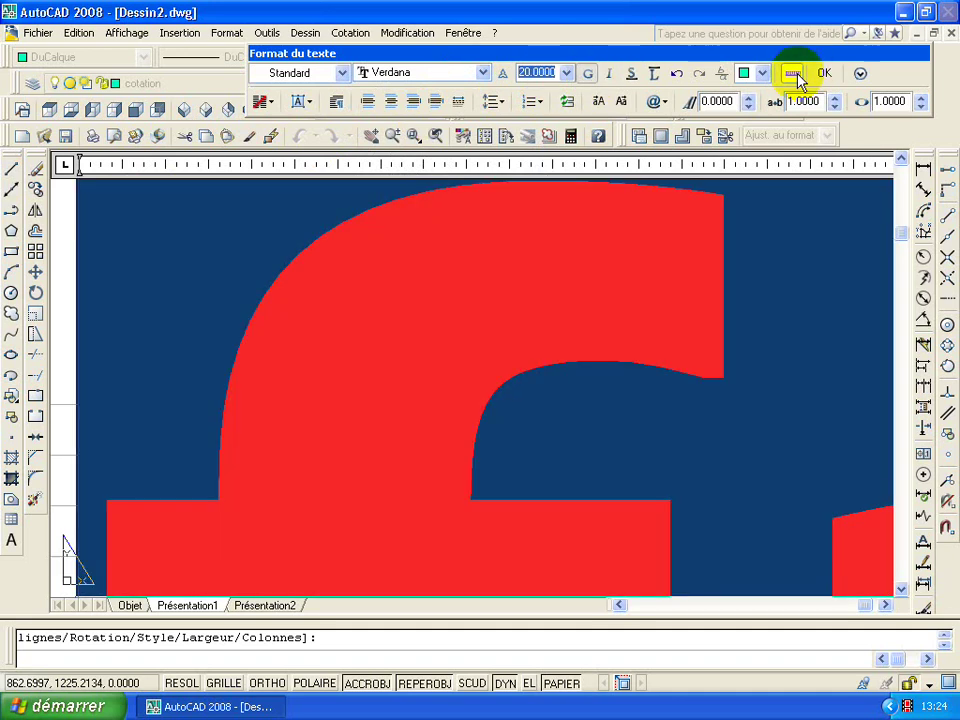
{"action": "left_click", "coordinate": [765, 75]}
{"action": "left_click", "coordinate": [776, 121]}
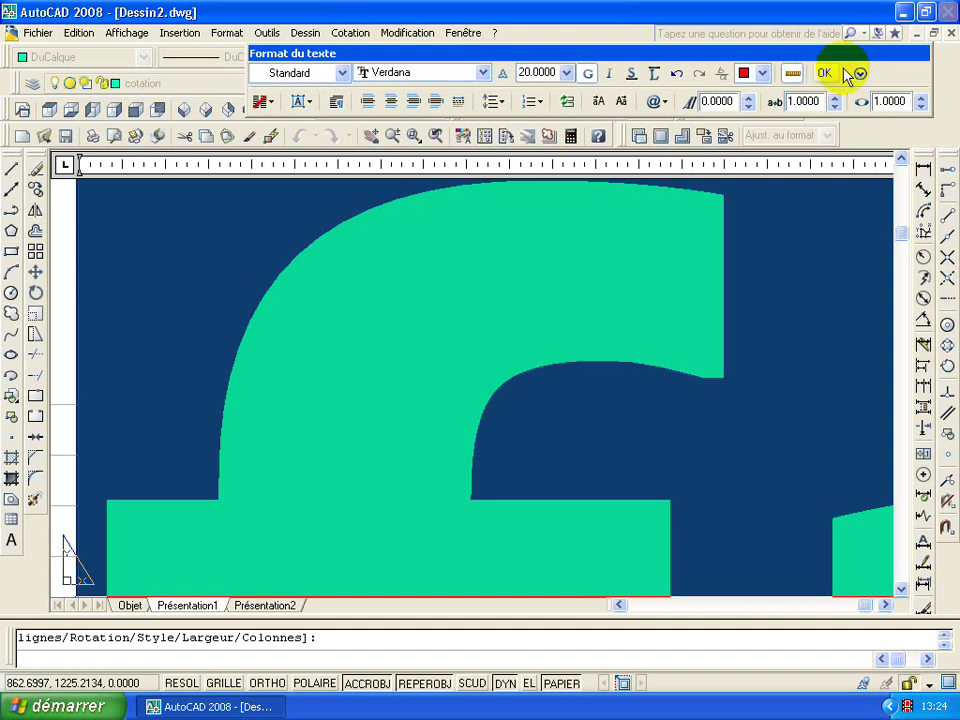
{"action": "left_click", "coordinate": [826, 73]}
- Reduce the facade title to height 15 and centre it in its cell
{"action": "scroll", "coordinate": [690, 315], "scroll_direction": "down", "scroll_amount": 3}
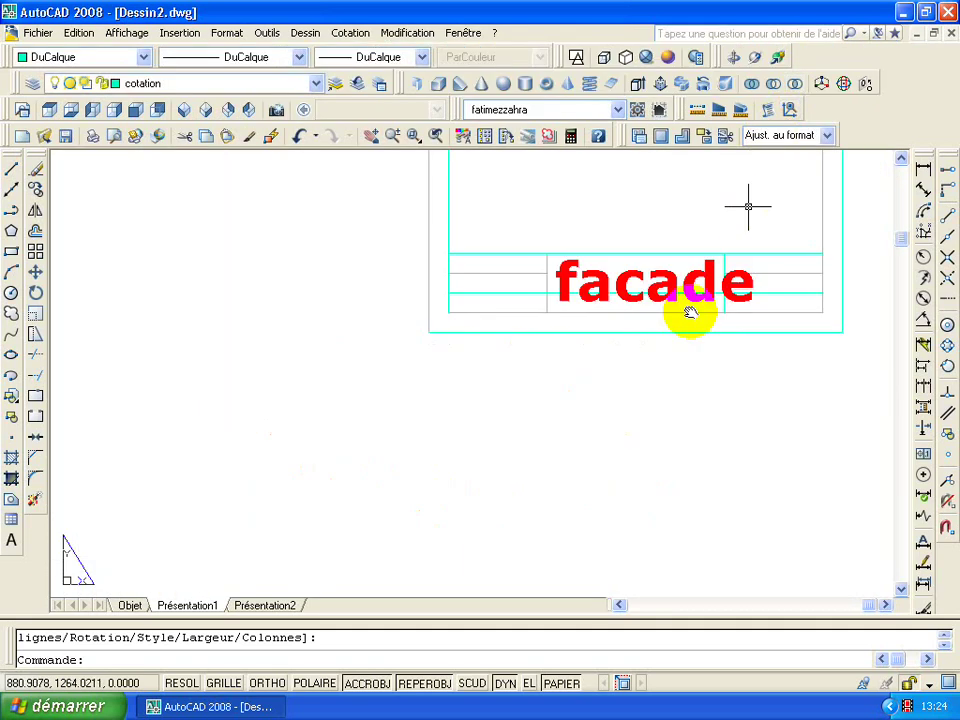
{"action": "double_click", "coordinate": [596, 425]}
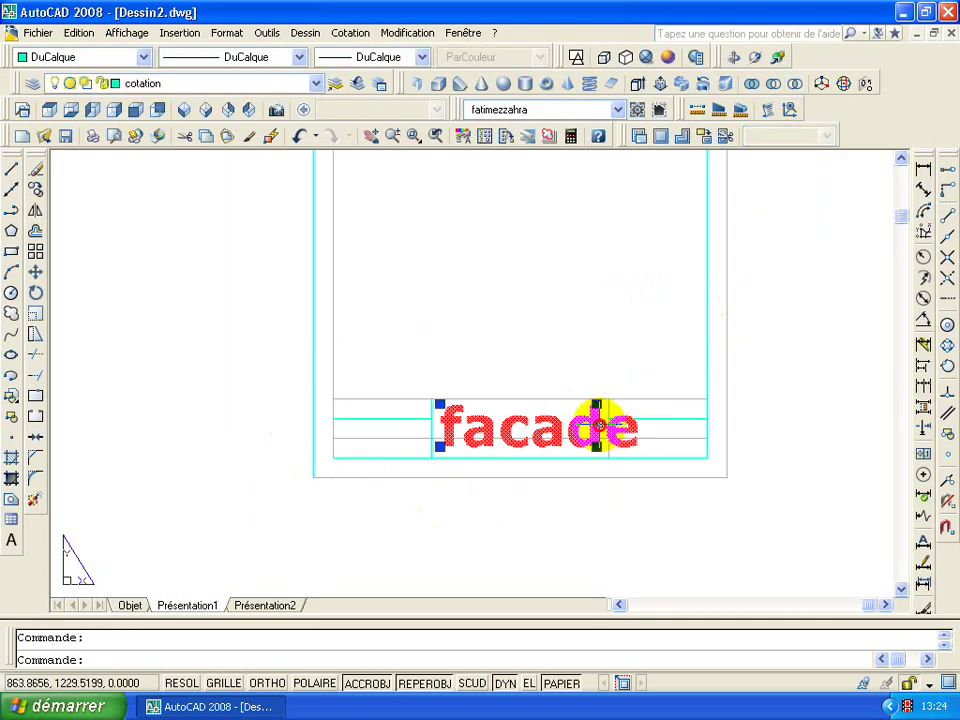
{"action": "left_click_drag", "start_coordinate": [640, 428], "coordinate": [349, 400]}
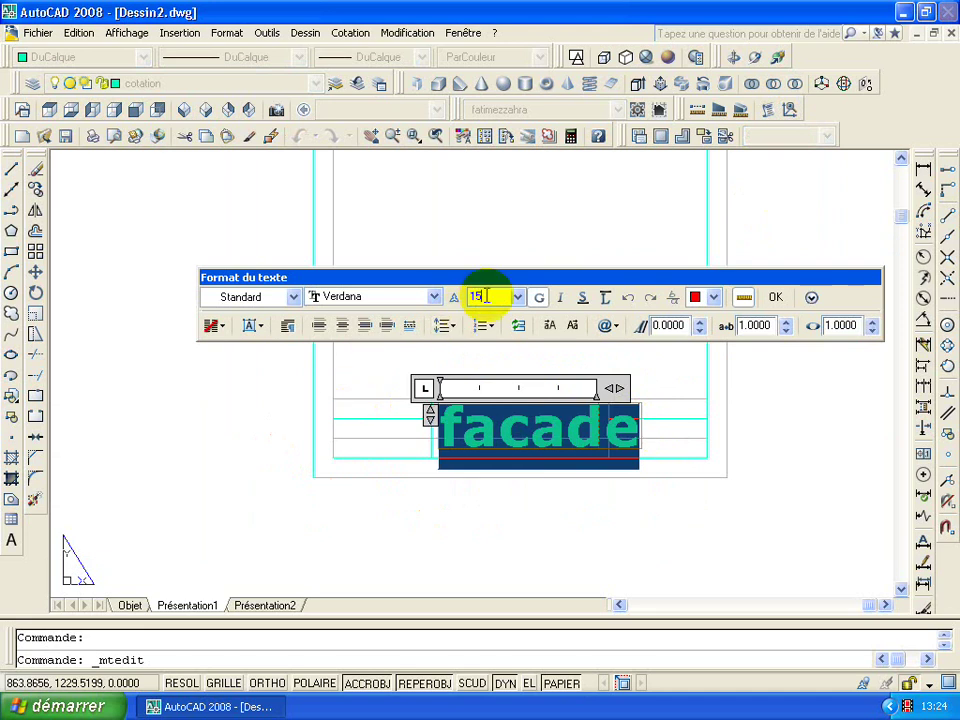
{"action": "key", "text": "Return"}
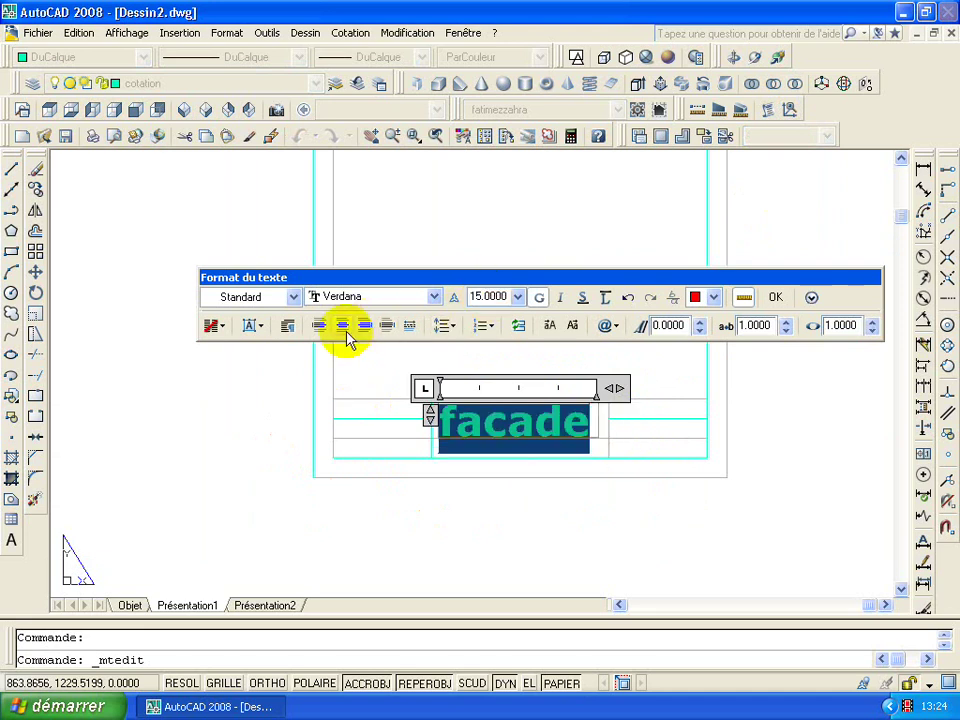
{"action": "left_click", "coordinate": [344, 327]}
{"action": "left_click", "coordinate": [777, 297]}
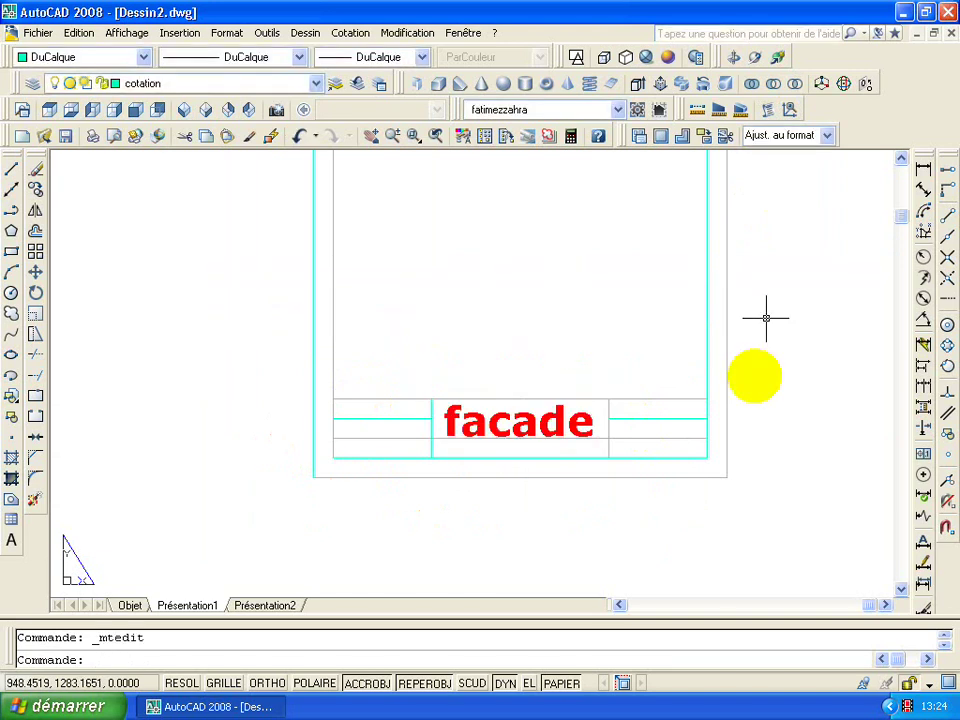
- Delete one divider line in the title block's right cell
{"action": "scroll", "coordinate": [549, 494], "scroll_direction": "down", "scroll_amount": 3}
{"action": "middle_click_drag", "start_coordinate": [549, 494], "coordinate": [422, 516]}
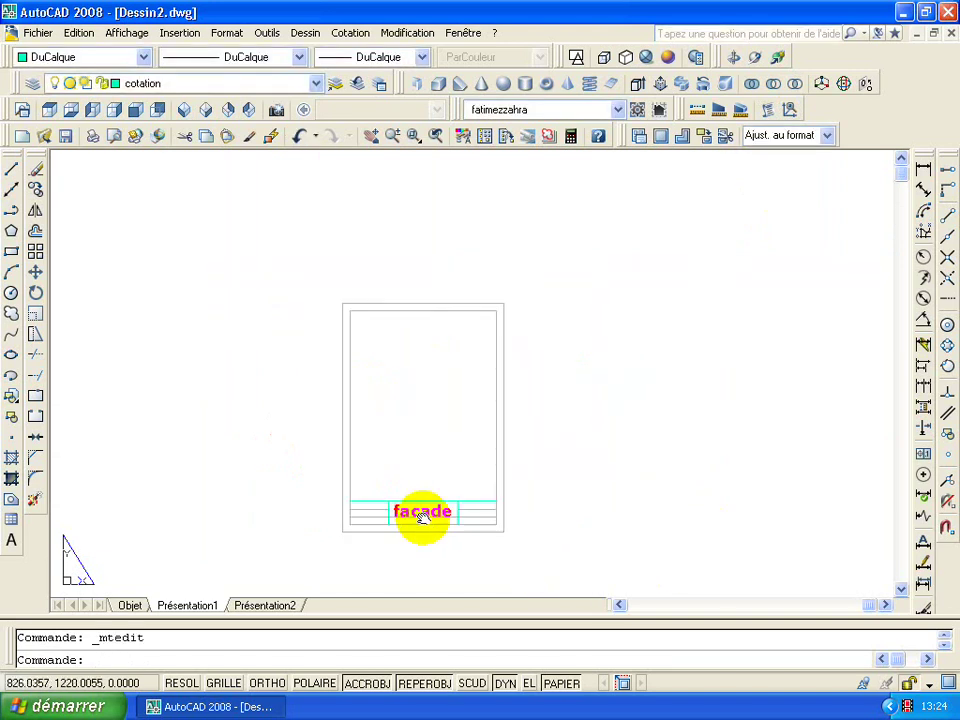
{"action": "scroll", "coordinate": [428, 507], "scroll_direction": "up", "scroll_amount": 2}
{"action": "scroll", "coordinate": [428, 482], "scroll_direction": "up", "scroll_amount": 3}
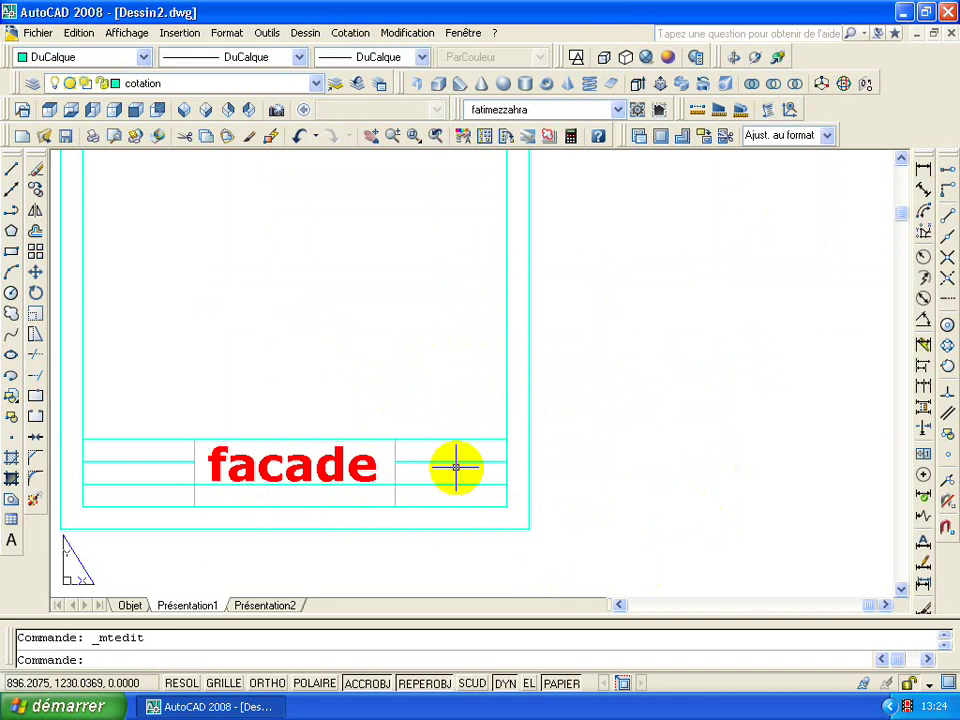
{"action": "key", "text": "Delete"}
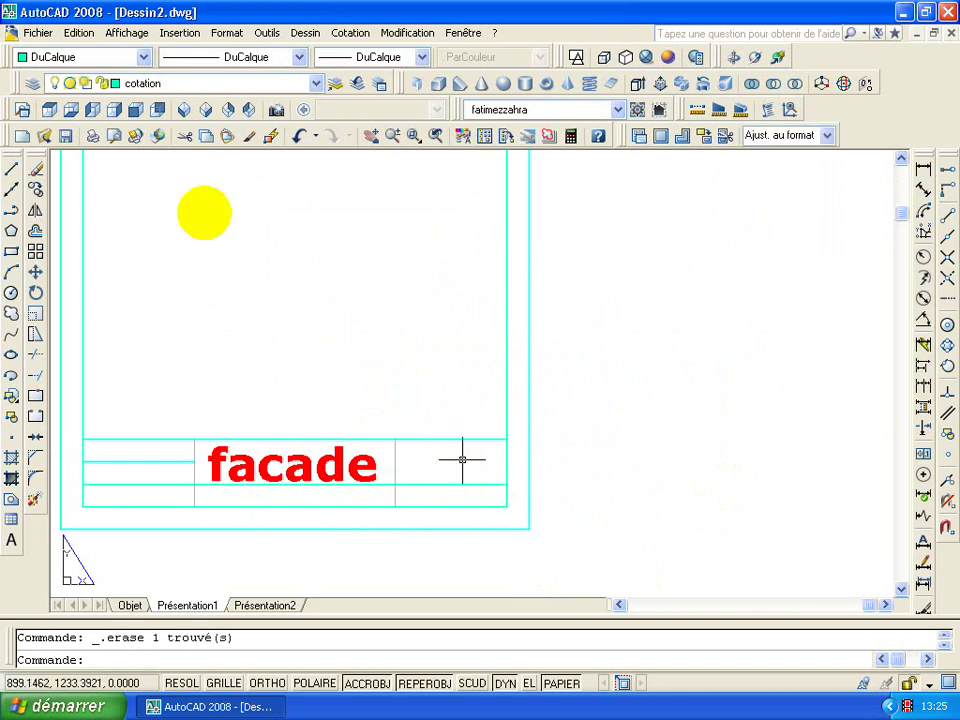
- Start attaching a raster image and browse to the Échantillons d'images folder
{"action": "left_click", "coordinate": [180, 35]}
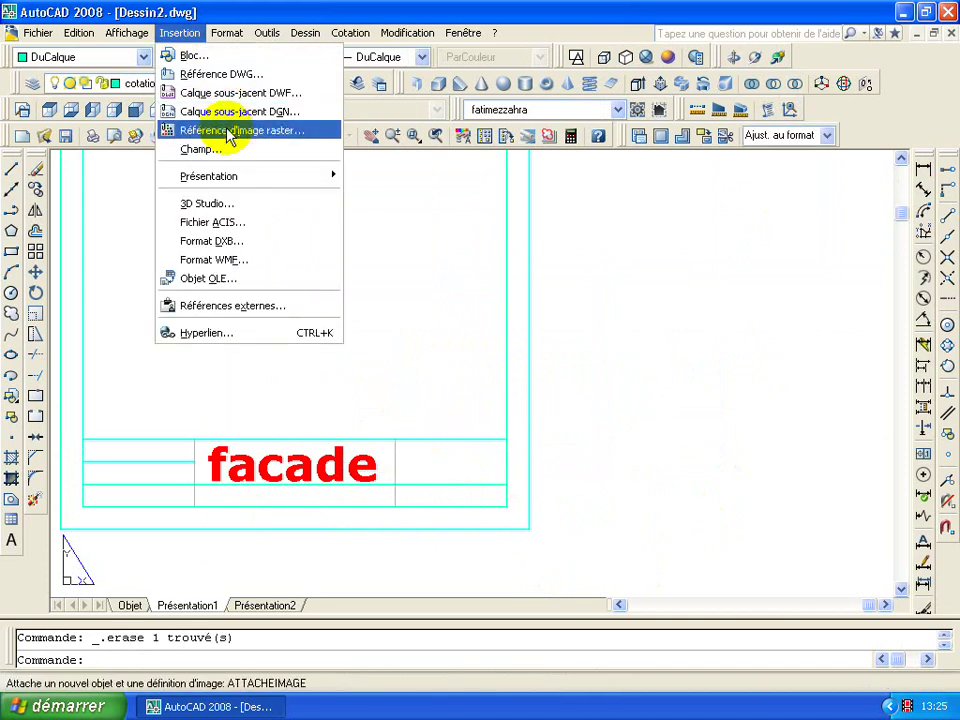
{"action": "left_click", "coordinate": [228, 131]}
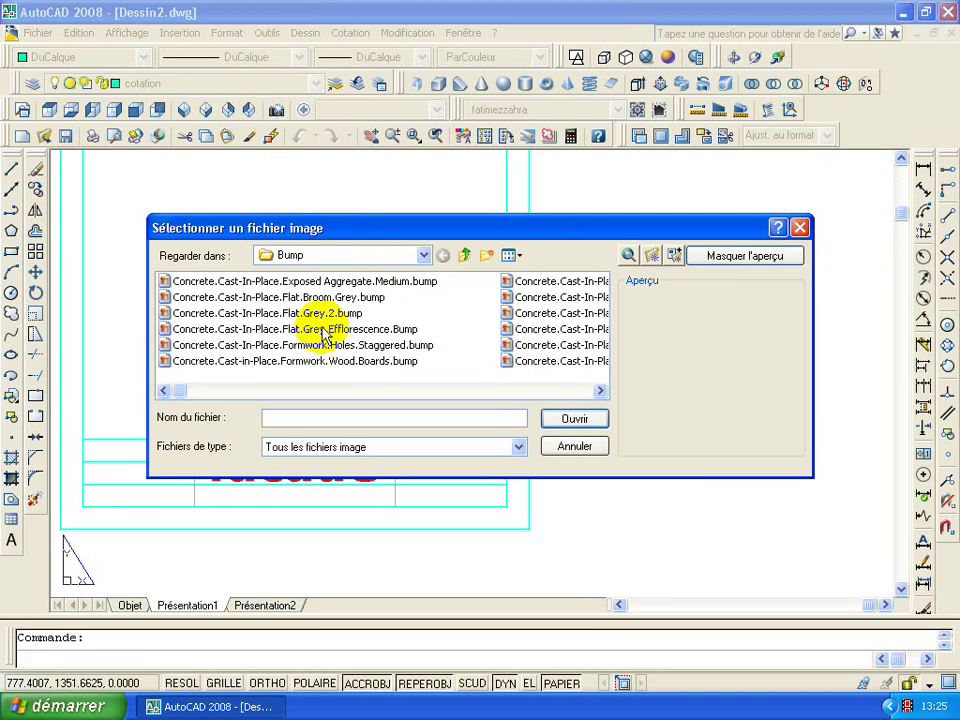
{"action": "left_click", "coordinate": [316, 316]}
{"action": "left_click", "coordinate": [316, 345]}
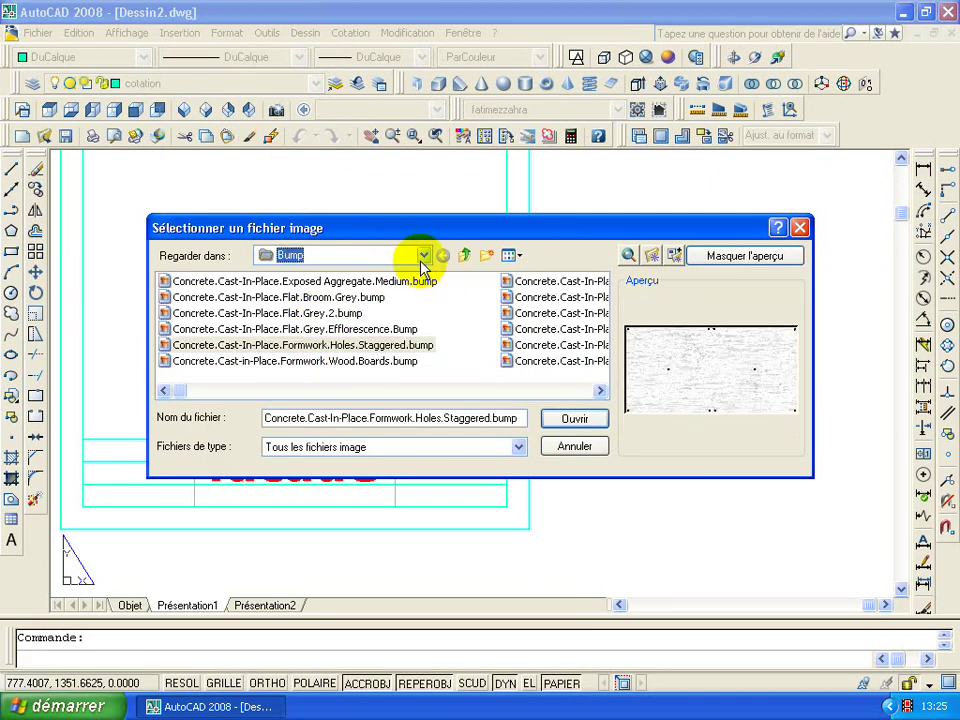
{"action": "left_click", "coordinate": [424, 255]}
{"action": "left_click", "coordinate": [426, 256]}
{"action": "left_click", "coordinate": [427, 257]}
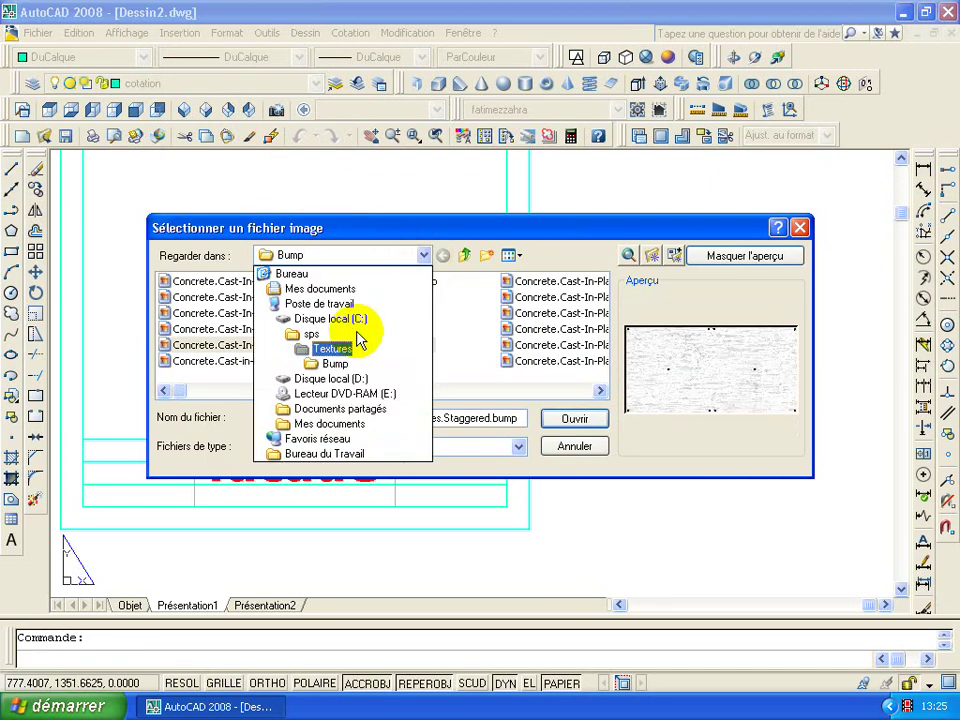
{"action": "left_click", "coordinate": [345, 290]}
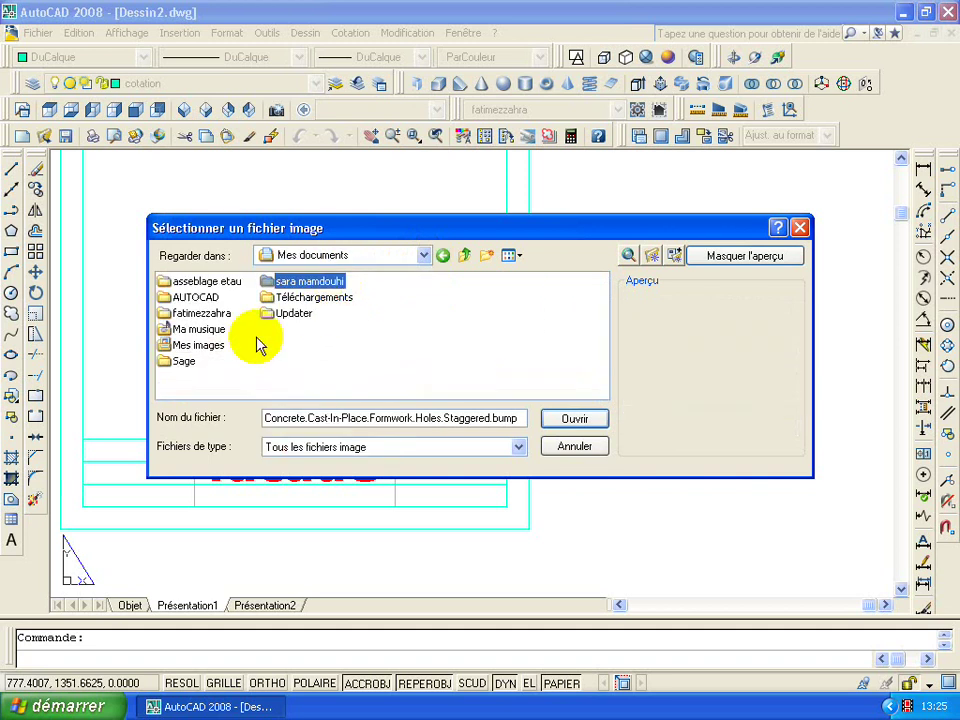
{"action": "double_click", "coordinate": [210, 346]}
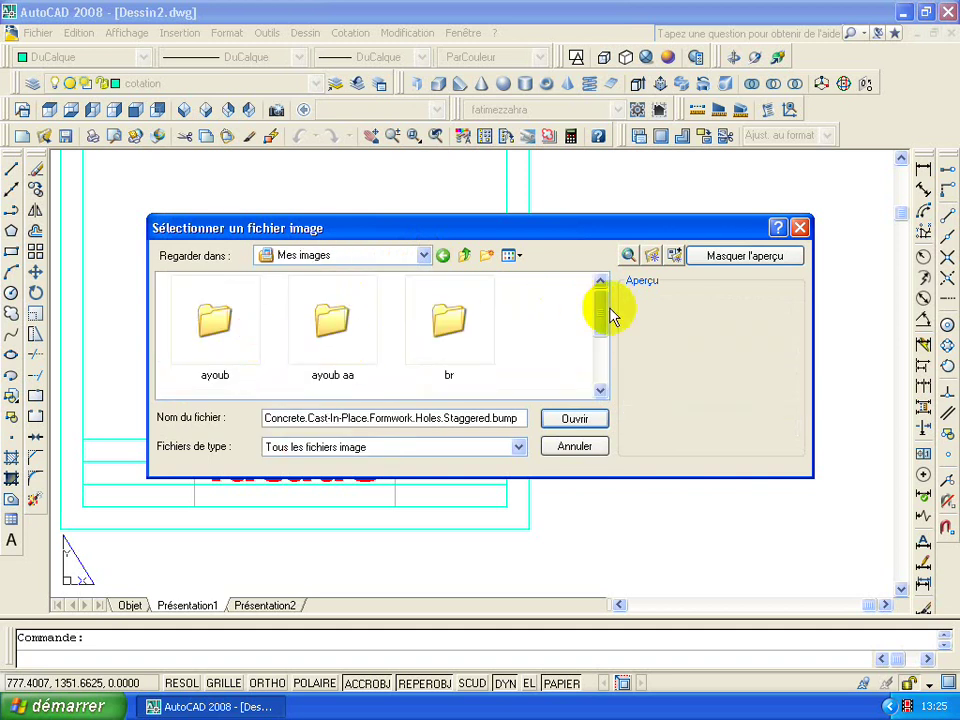
{"action": "left_click", "coordinate": [598, 338]}
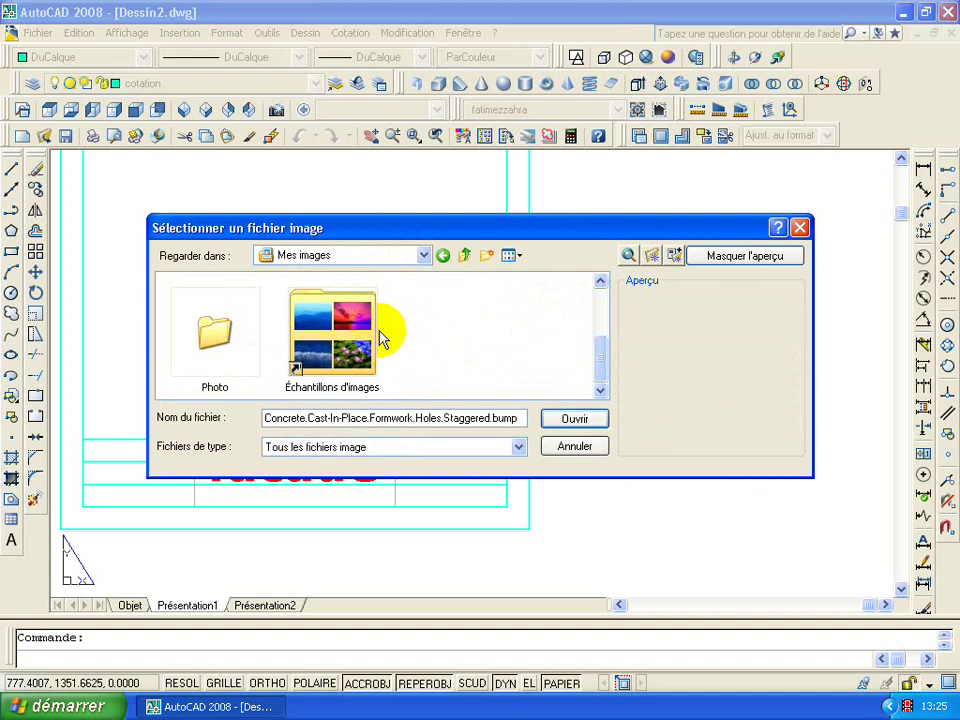
{"action": "double_click", "coordinate": [384, 330]}
- Attach the Collines image in the title block's right cell at scale 1
{"action": "left_click", "coordinate": [198, 329]}
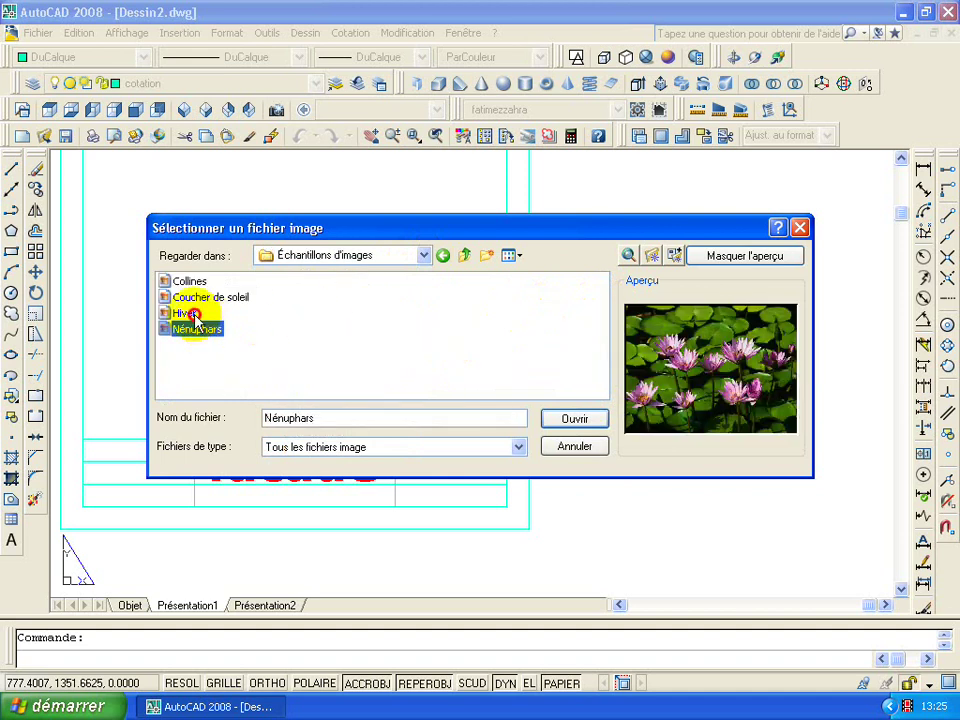
{"action": "left_click", "coordinate": [190, 313]}
{"action": "left_click", "coordinate": [193, 297]}
{"action": "left_click", "coordinate": [185, 281]}
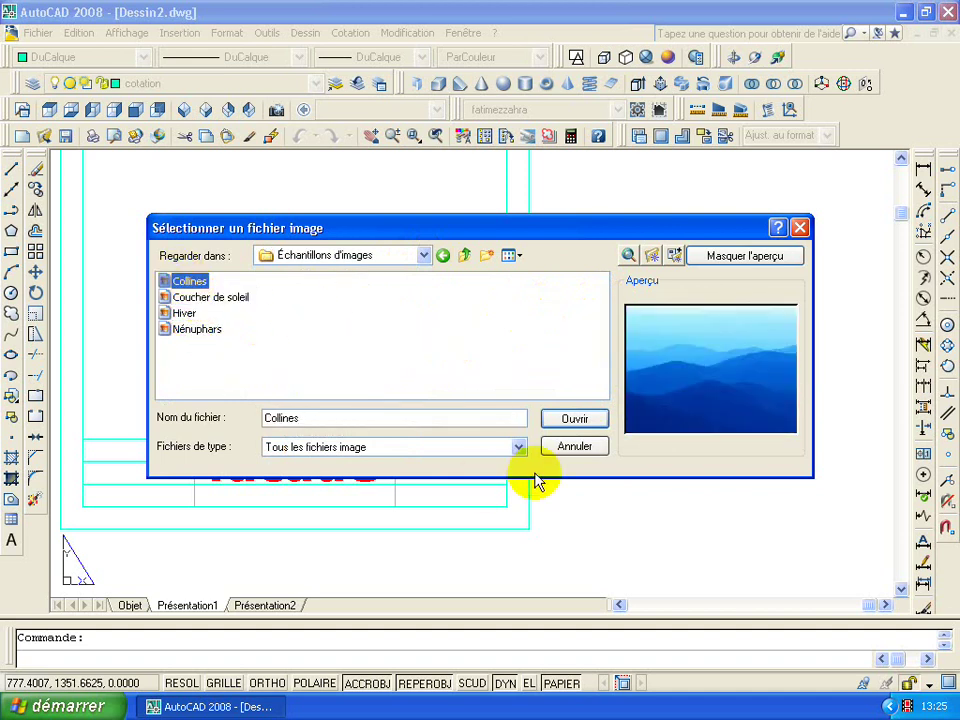
{"action": "left_click", "coordinate": [556, 424]}
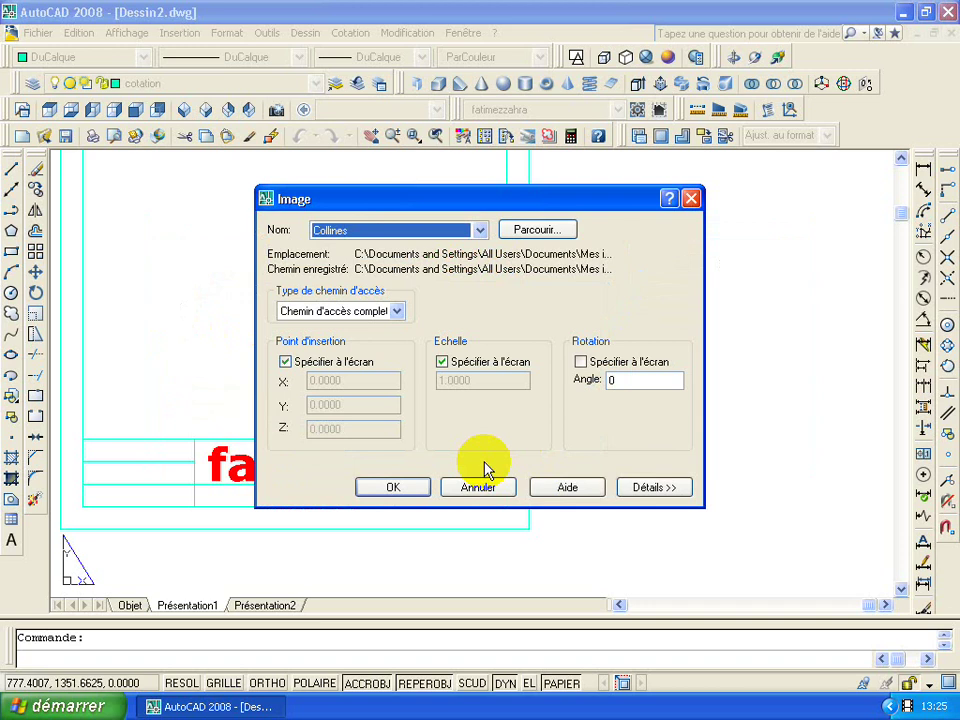
{"action": "left_click", "coordinate": [420, 485]}
{"action": "scroll", "coordinate": [450, 445], "scroll_direction": "up", "scroll_amount": 2}
{"action": "scroll", "coordinate": [375, 400], "scroll_direction": "up", "scroll_amount": 2}
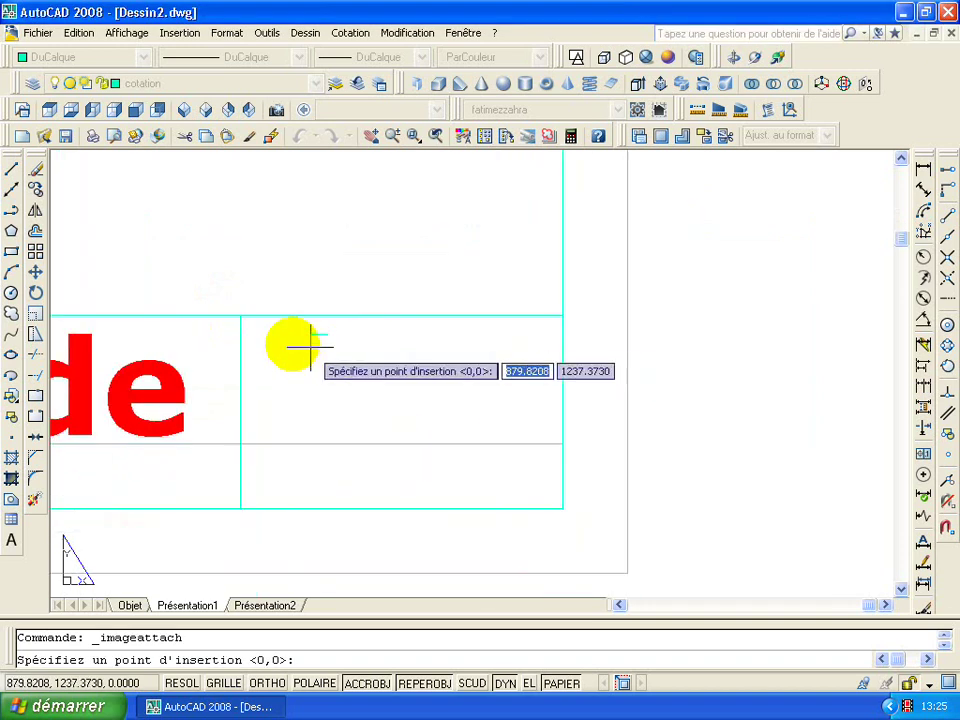
{"action": "left_click", "coordinate": [275, 412]}
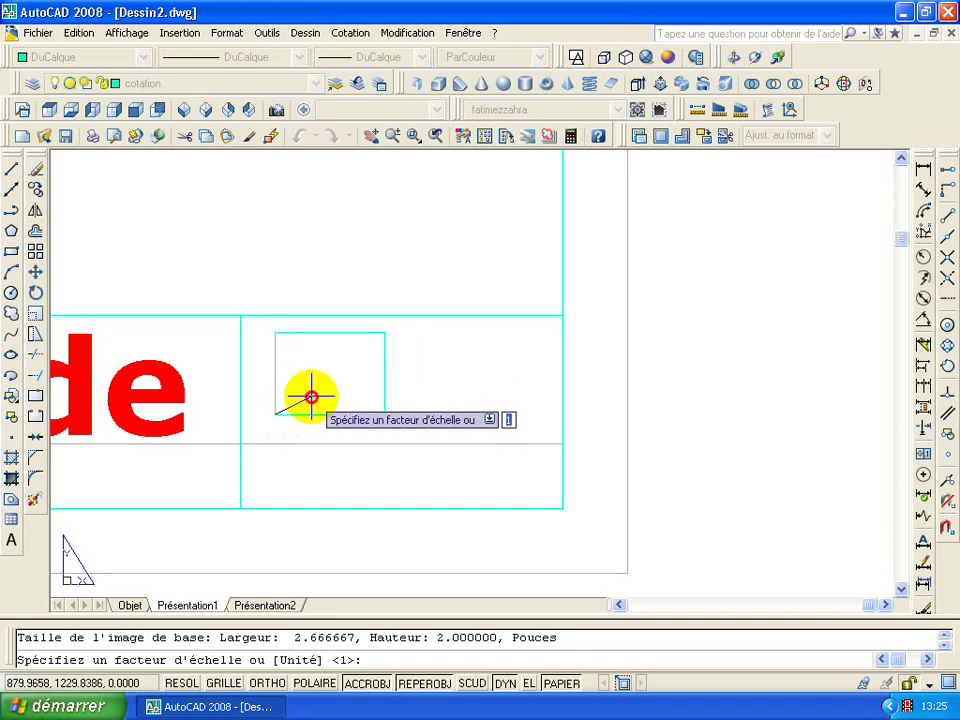
{"action": "left_click", "coordinate": [311, 397]}
{"action": "scroll", "coordinate": [514, 368], "scroll_direction": "down", "scroll_amount": 2}
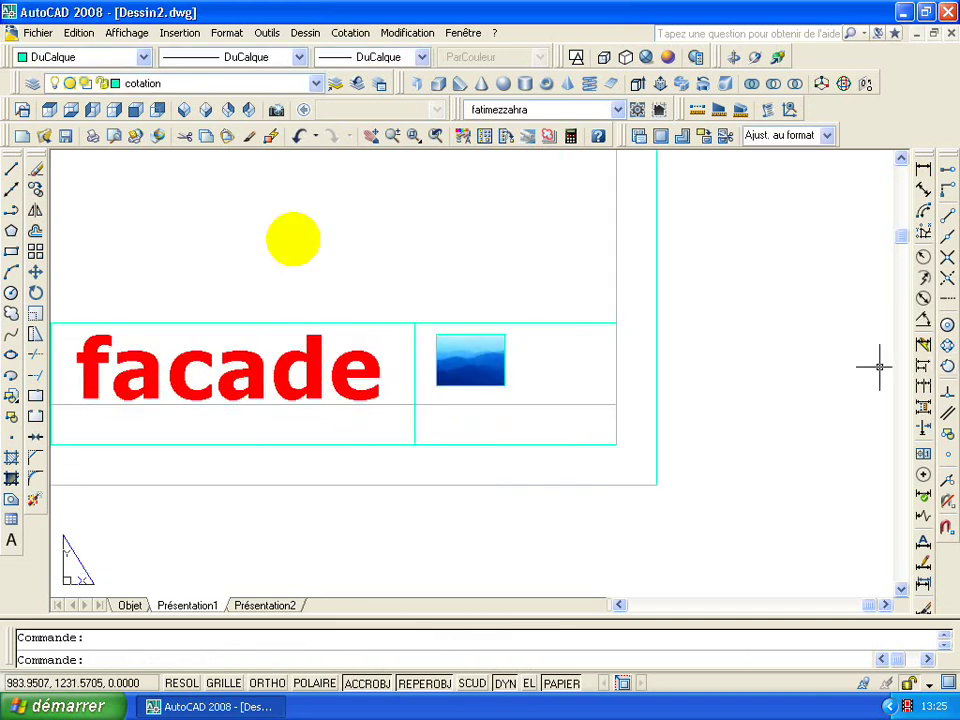
- Move the Collines picture to a new spot within the right title-block cell
{"action": "left_click", "coordinate": [35, 271]}
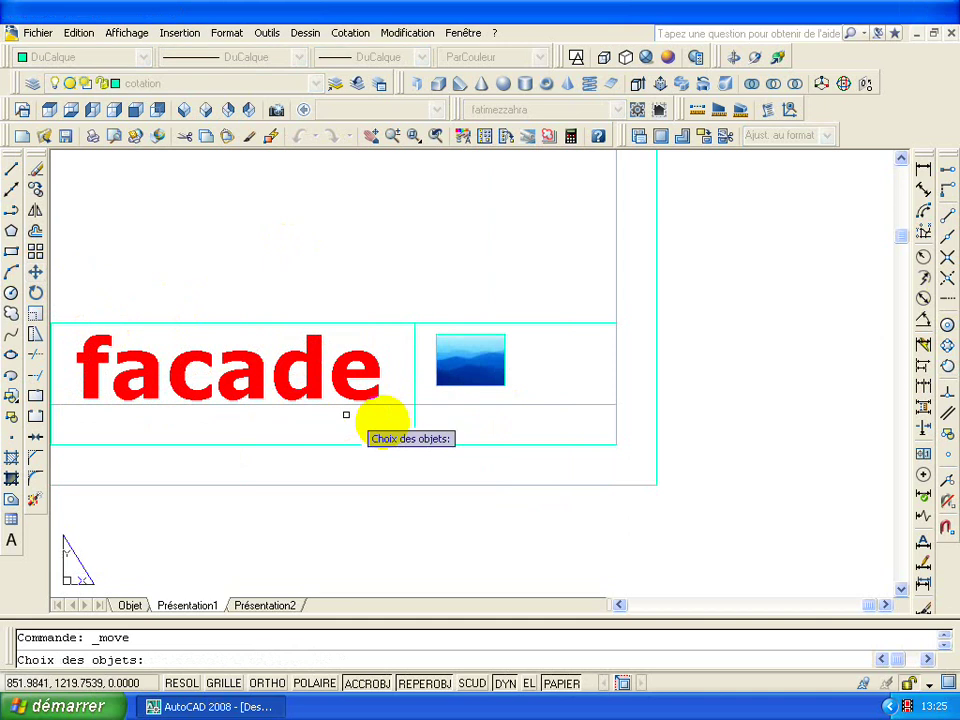
{"action": "key", "text": "Return"}
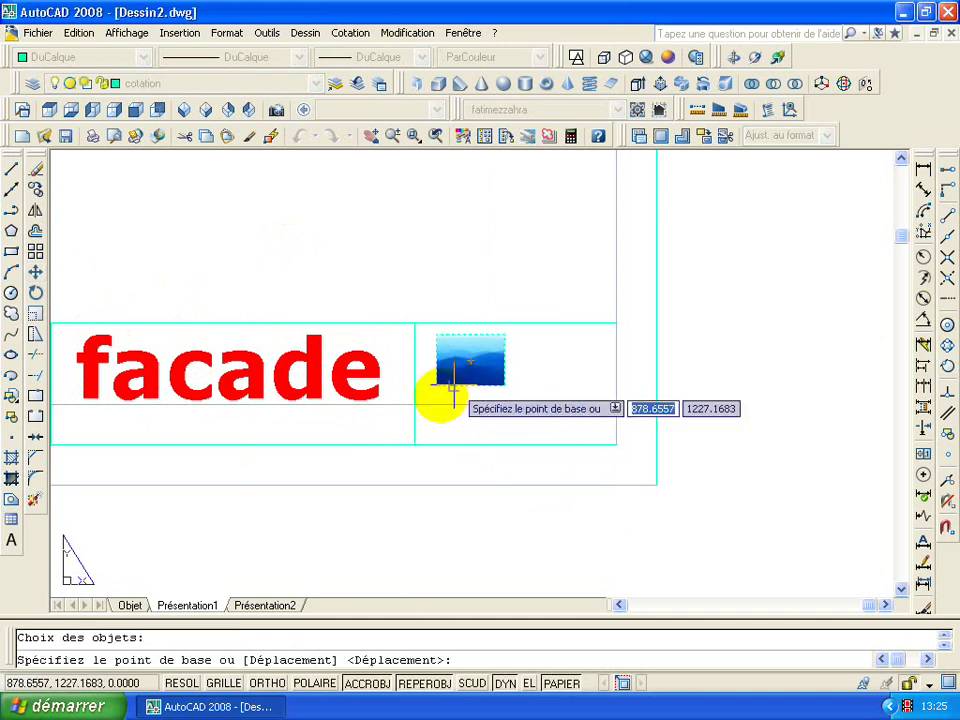
{"action": "scroll", "coordinate": [433, 388], "scroll_direction": "up", "scroll_amount": 2}
{"action": "left_click", "coordinate": [432, 377]}
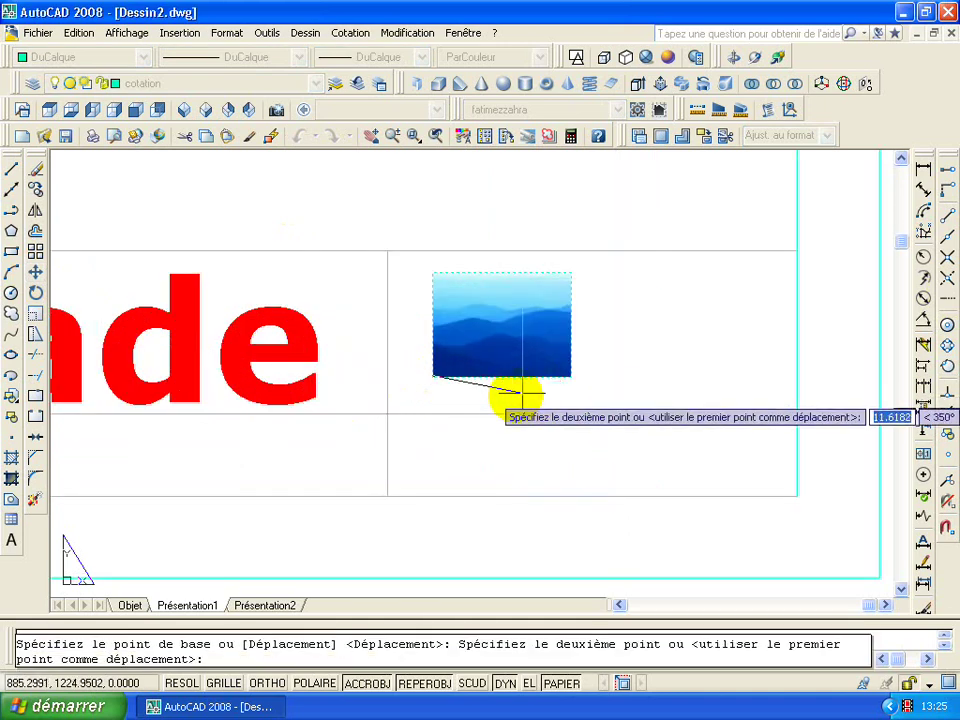
{"action": "left_click", "coordinate": [516, 393]}
{"action": "scroll", "coordinate": [516, 393], "scroll_direction": "down", "scroll_amount": 1}
{"action": "scroll", "coordinate": [583, 429], "scroll_direction": "down", "scroll_amount": 1}
{"action": "scroll", "coordinate": [620, 410], "scroll_direction": "down", "scroll_amount": 2}
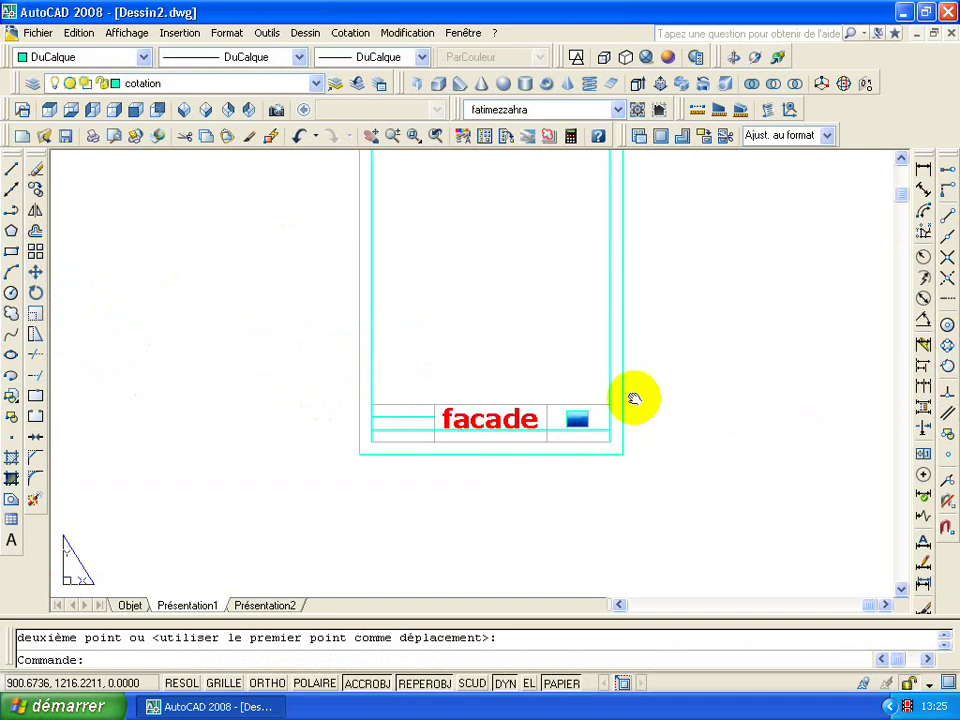
{"action": "middle_click_drag", "start_coordinate": [634, 396], "coordinate": [456, 538]}
{"action": "scroll", "coordinate": [383, 487], "scroll_direction": "down", "scroll_amount": 2}
{"action": "middle_click_drag", "start_coordinate": [383, 487], "coordinate": [334, 503]}
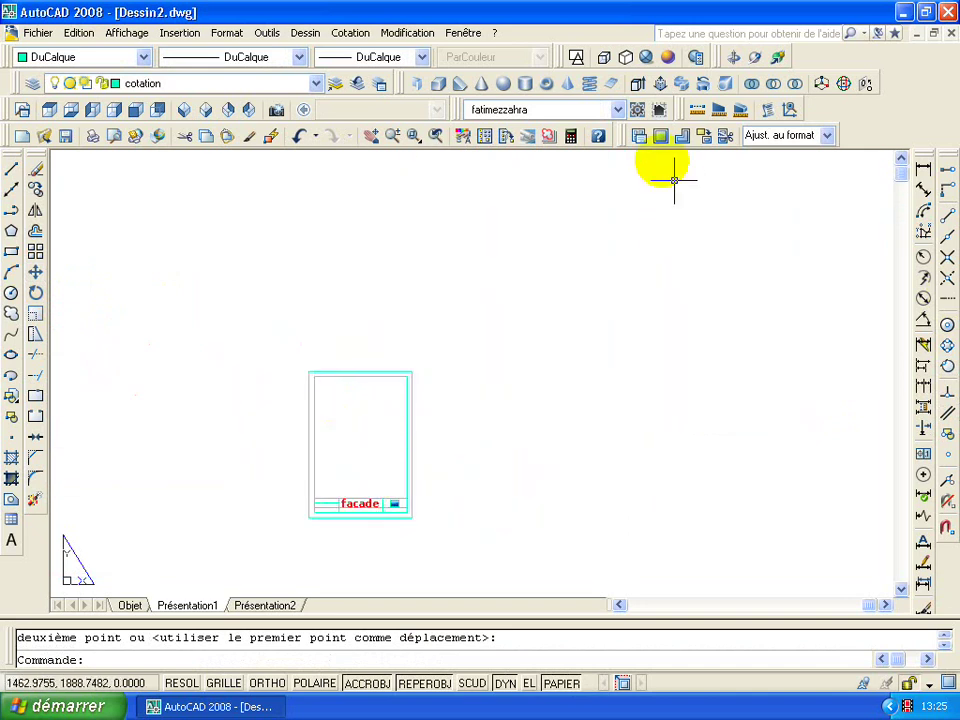
- Float the Fenêtres toolbar and create a single viewport above the title block
{"action": "left_click_drag", "start_coordinate": [630, 145], "coordinate": [557, 240]}
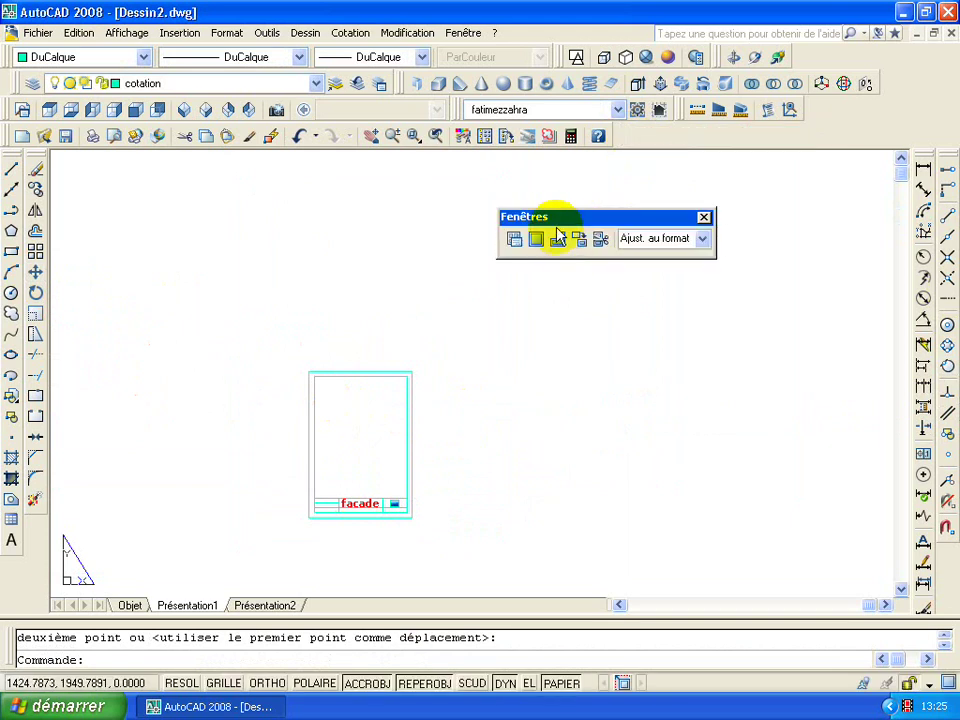
{"action": "left_click", "coordinate": [538, 240]}
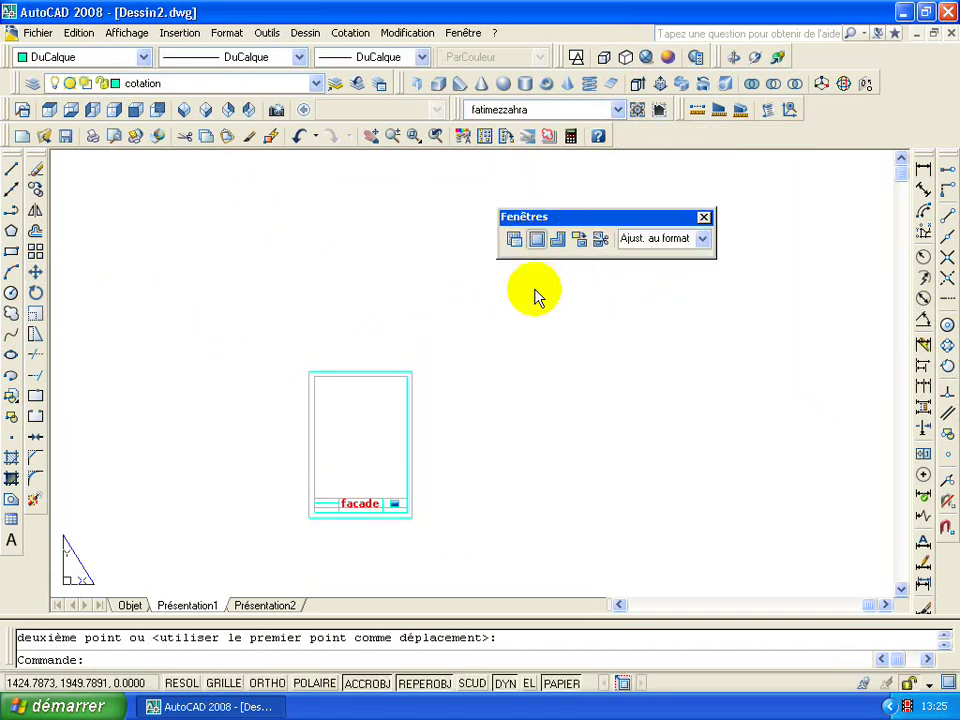
{"action": "scroll", "coordinate": [310, 400], "scroll_direction": "up", "scroll_amount": 2}
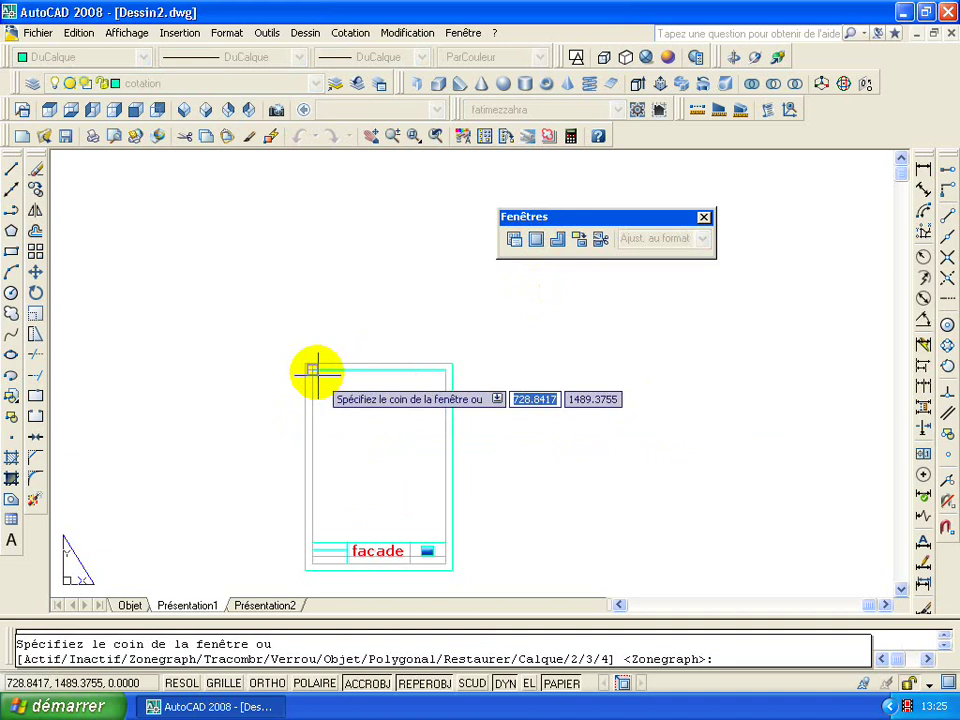
{"action": "left_click", "coordinate": [313, 370]}
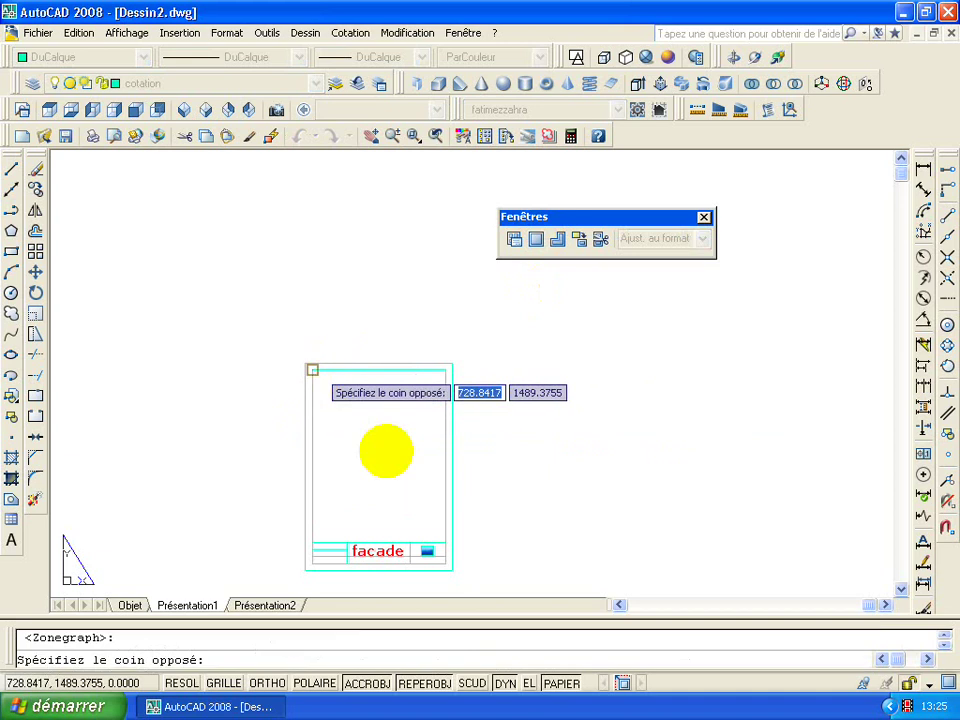
{"action": "left_click", "coordinate": [445, 543]}
{"action": "middle_click_drag", "start_coordinate": [395, 454], "coordinate": [279, 354]}
{"action": "scroll", "coordinate": [275, 352], "scroll_direction": "up", "scroll_amount": 2}
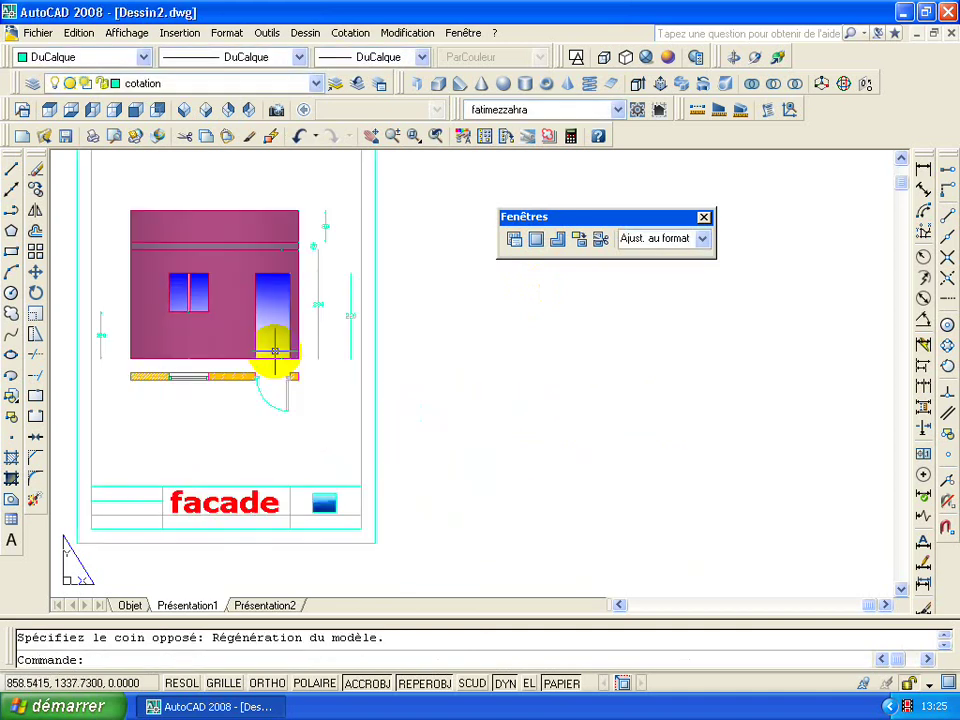
{"action": "scroll", "coordinate": [275, 352], "scroll_direction": "down", "scroll_amount": 1}
{"action": "scroll", "coordinate": [280, 347], "scroll_direction": "down", "scroll_amount": 1}
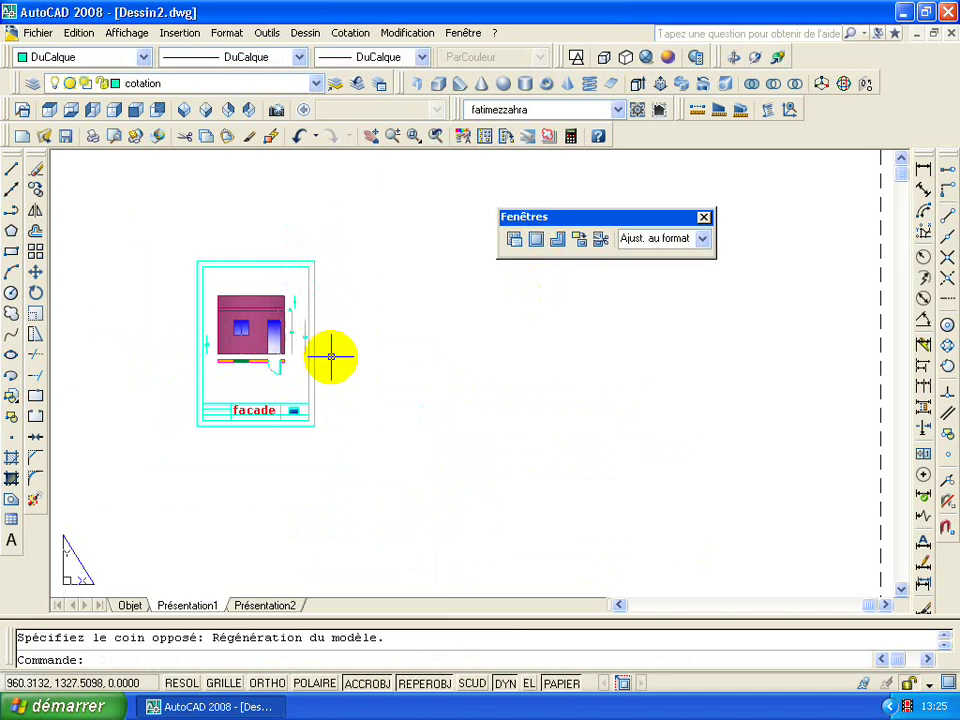
{"action": "middle_click_drag", "start_coordinate": [333, 357], "coordinate": [370, 381]}
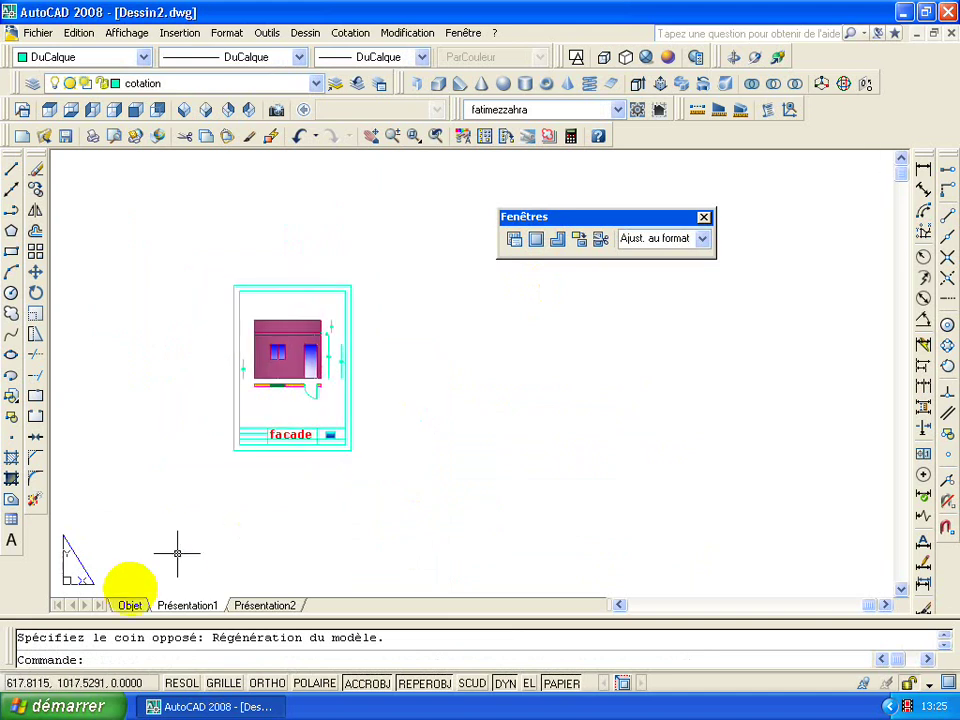
- Check the facade in the Objet tab, then return to the Présentation1 layout
{"action": "left_click", "coordinate": [140, 608]}
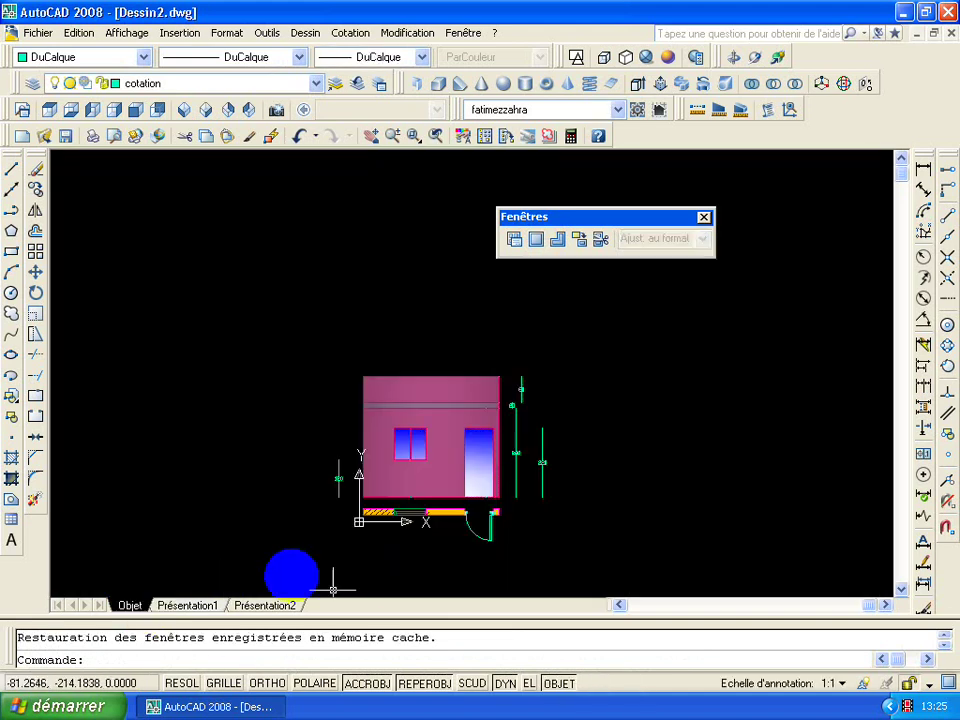
{"action": "left_click", "coordinate": [212, 606]}
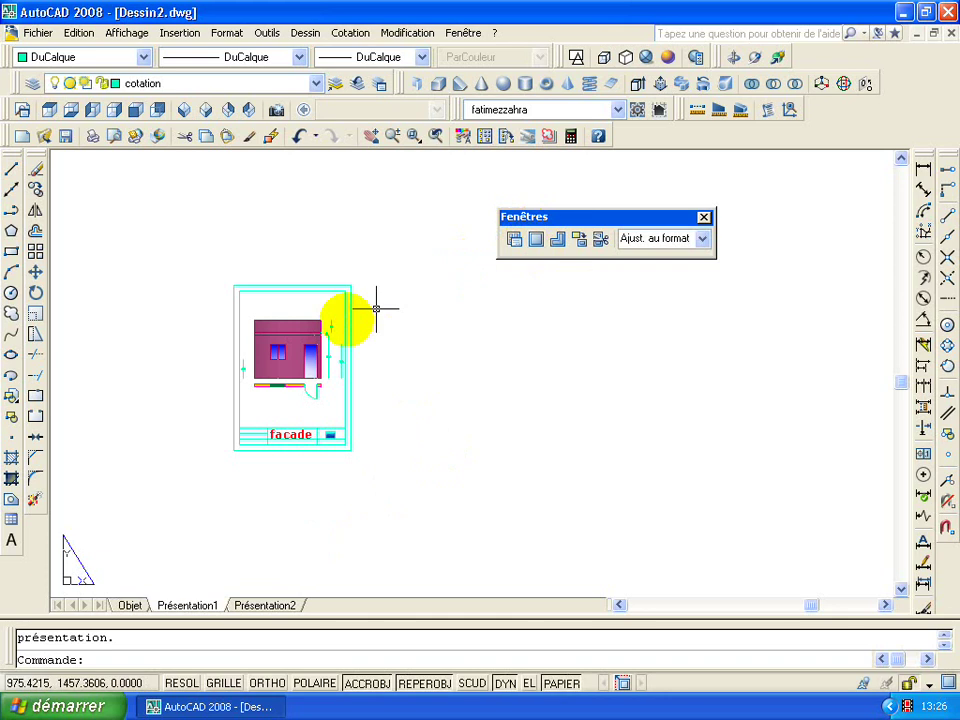
{"action": "middle_click_drag", "start_coordinate": [343, 317], "coordinate": [306, 274]}
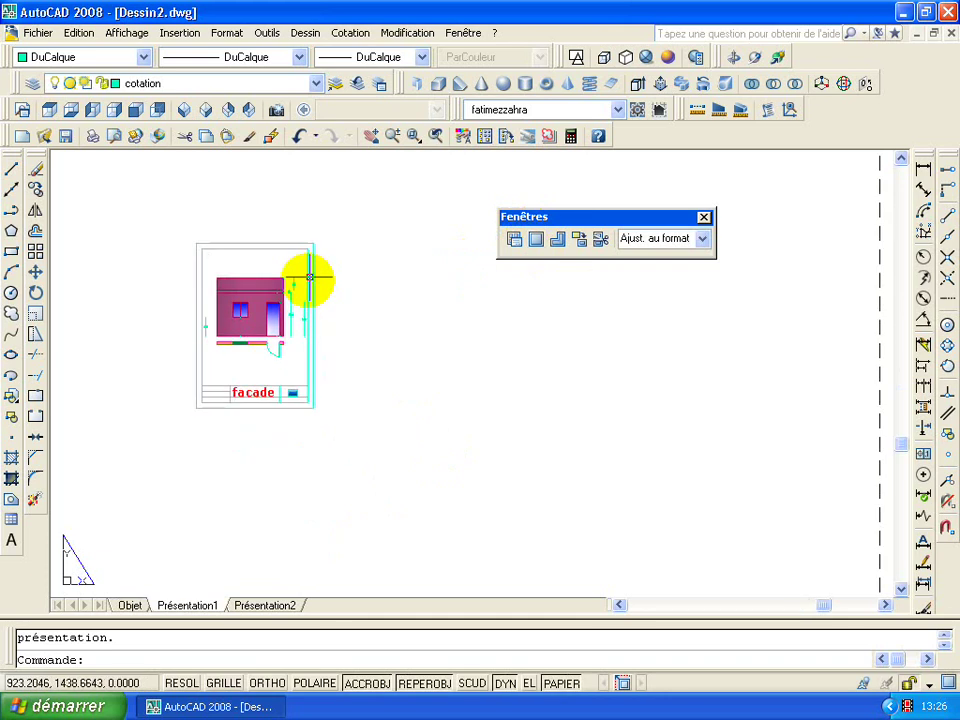
- In the Plot dialog, set the plot area to a window around the sheet, centred
{"action": "left_click", "coordinate": [52, 38]}
{"action": "left_click", "coordinate": [98, 400]}
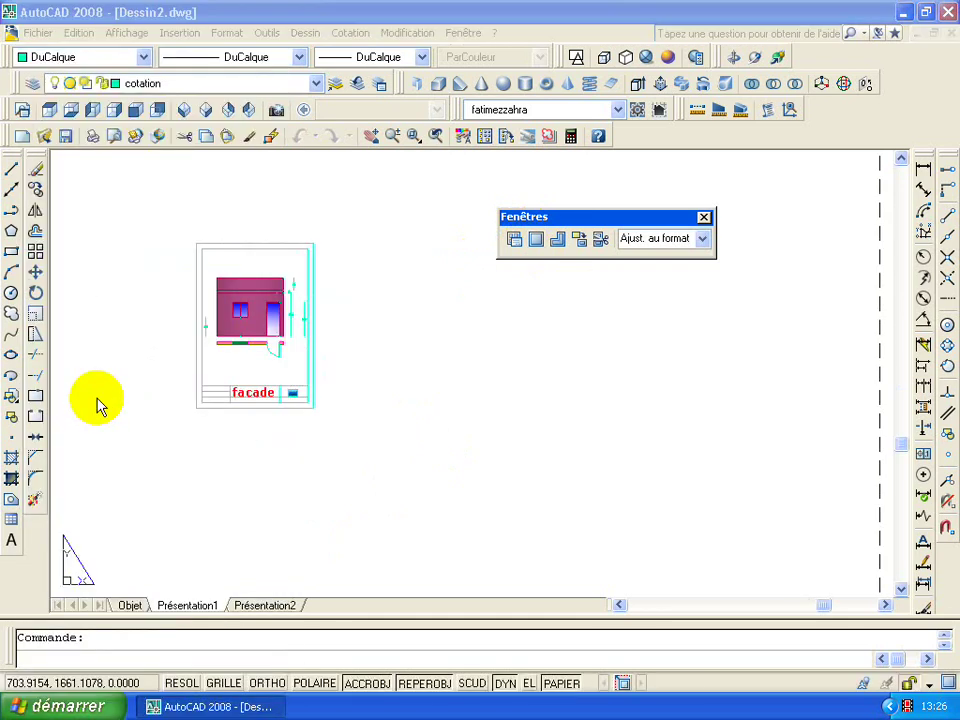
{"action": "left_click", "coordinate": [286, 458]}
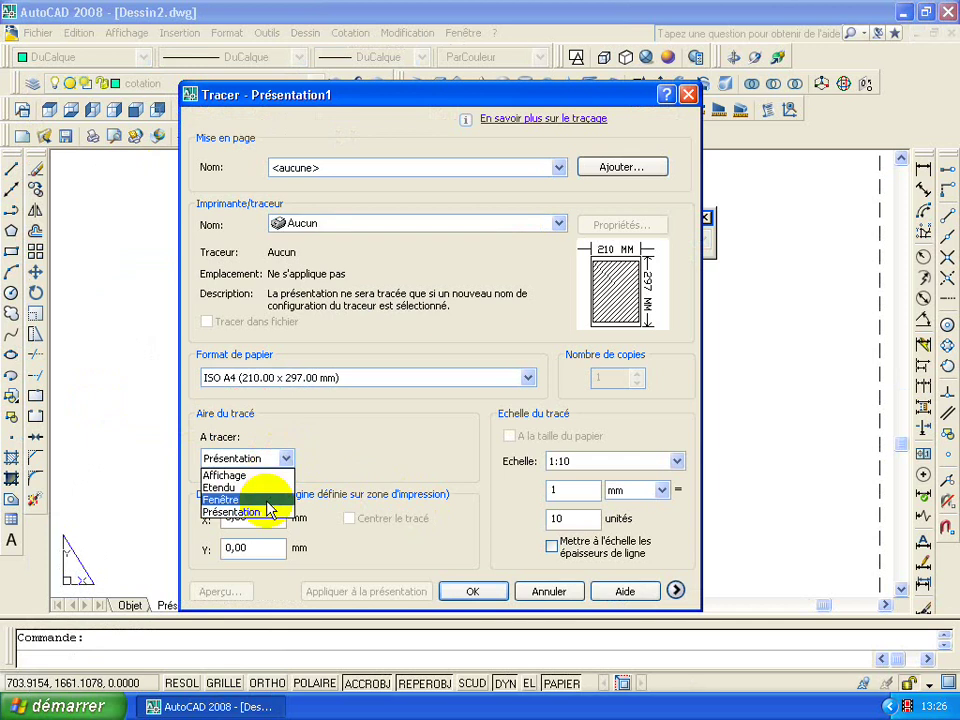
{"action": "left_click", "coordinate": [267, 502]}
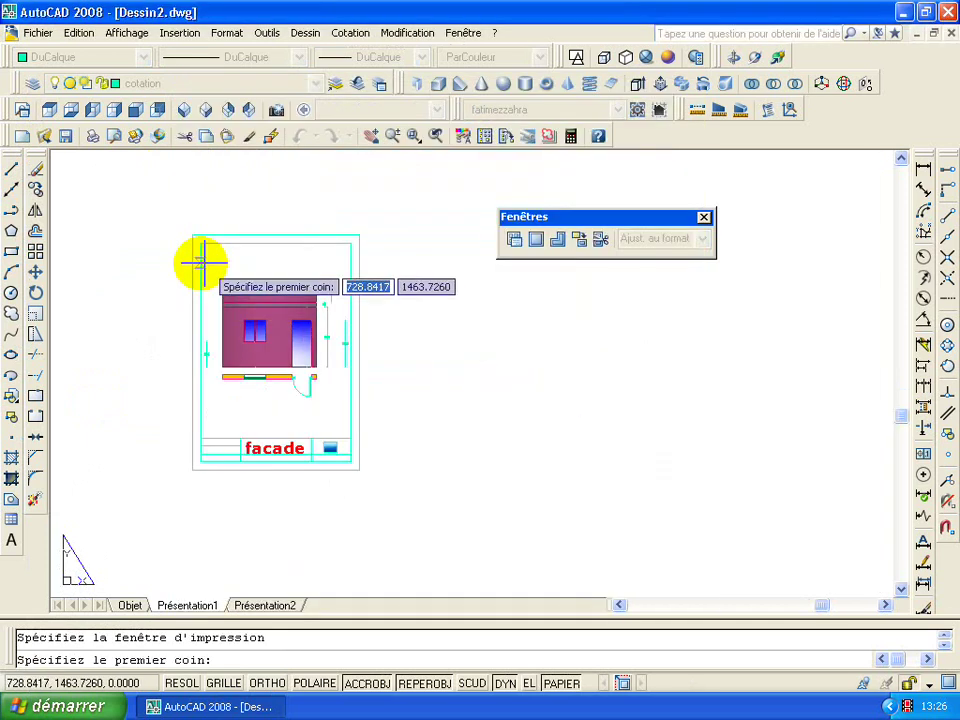
{"action": "scroll", "coordinate": [203, 262], "scroll_direction": "up", "scroll_amount": 2}
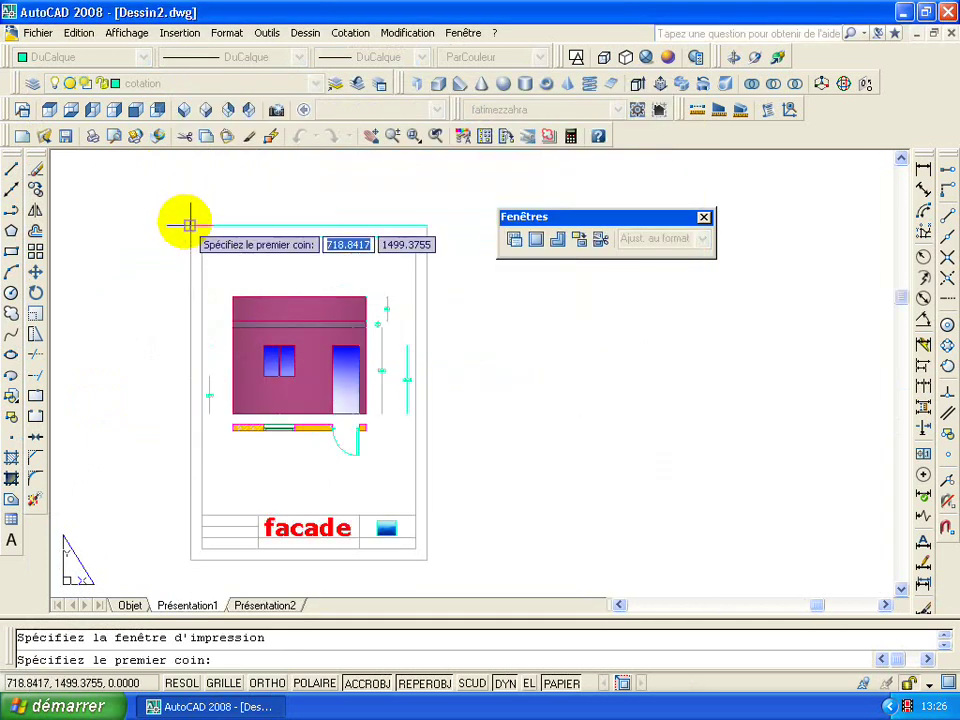
{"action": "middle_click_drag", "start_coordinate": [440, 553], "coordinate": [418, 508]}
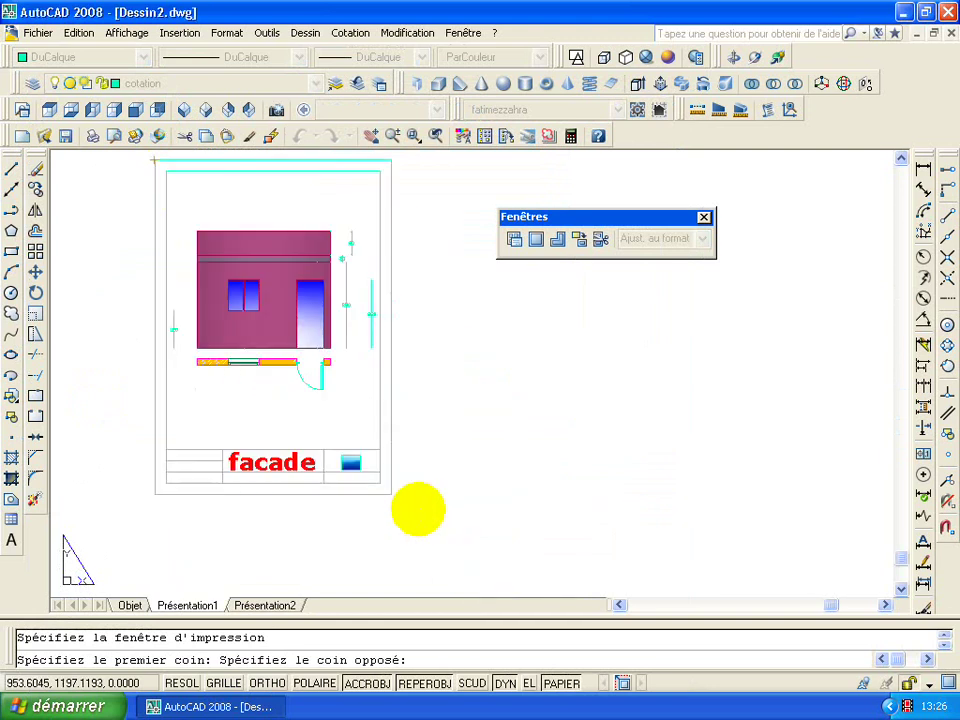
{"action": "left_click", "coordinate": [390, 494]}
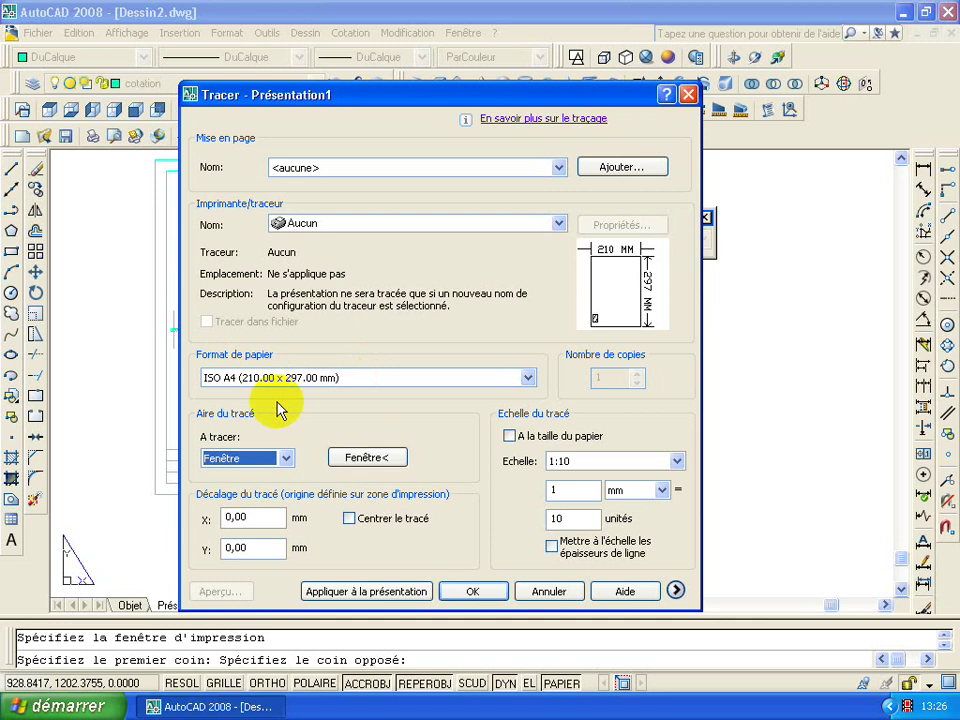
{"action": "left_click", "coordinate": [286, 460]}
{"action": "left_click", "coordinate": [270, 500]}
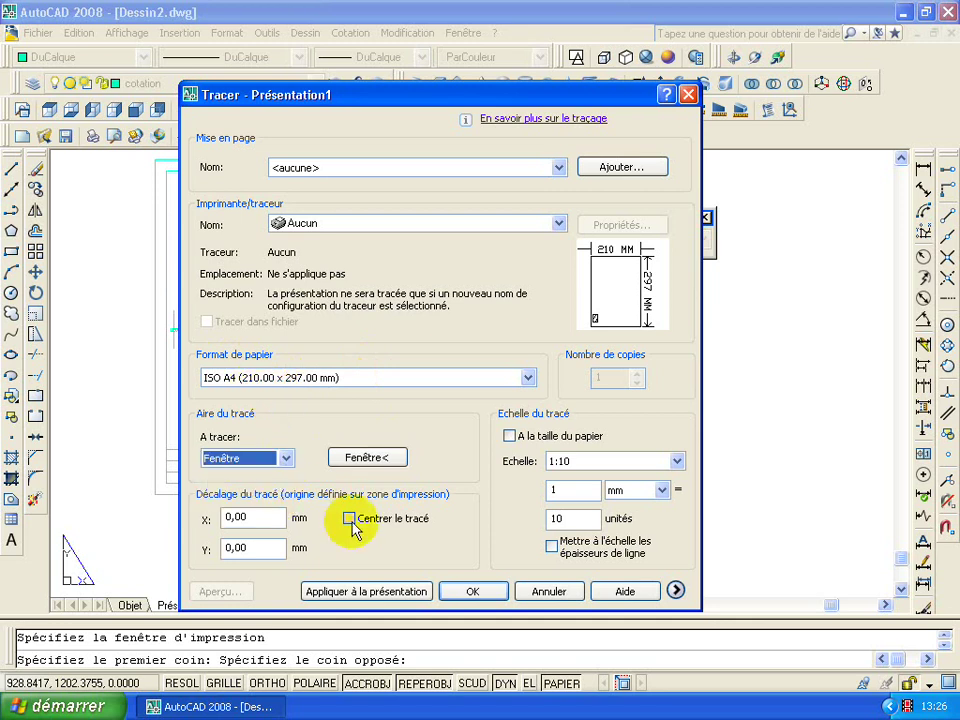
{"action": "left_click", "coordinate": [350, 518]}
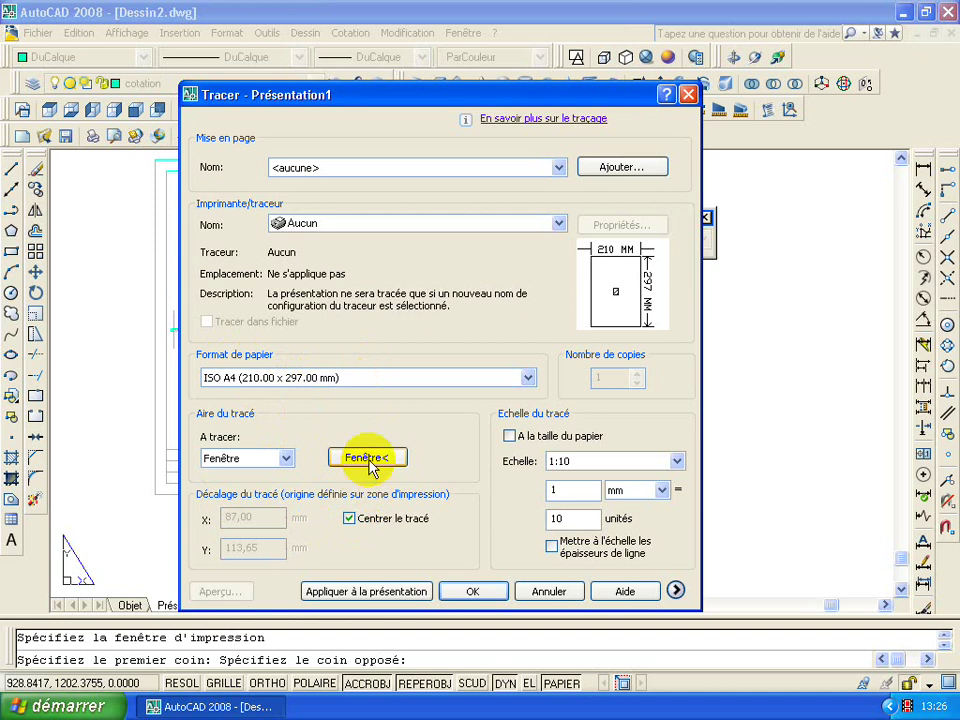
- Repick the sheet window, fit the plot to A4 paper, choose DWG To PDF.pc3, and preview
{"action": "left_click", "coordinate": [370, 462]}
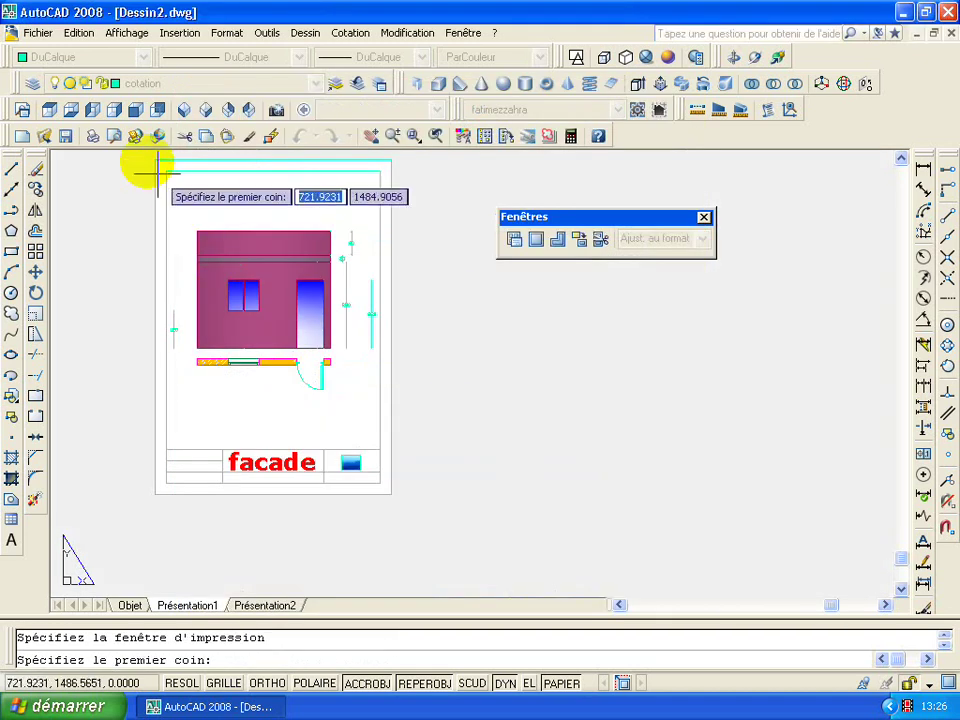
{"action": "left_click", "coordinate": [151, 160]}
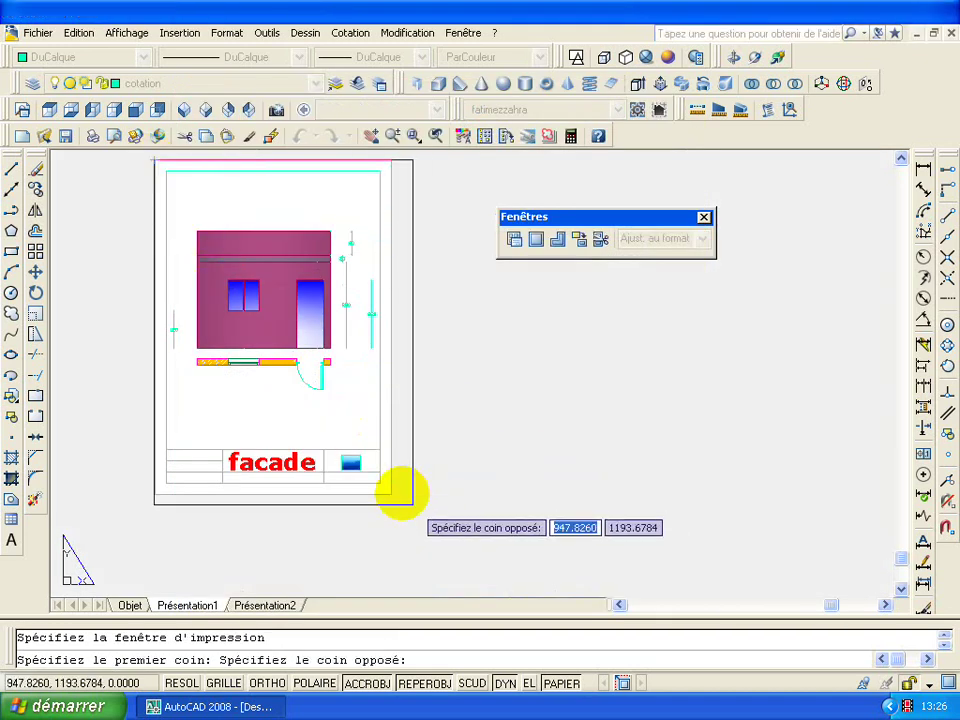
{"action": "left_click", "coordinate": [390, 494]}
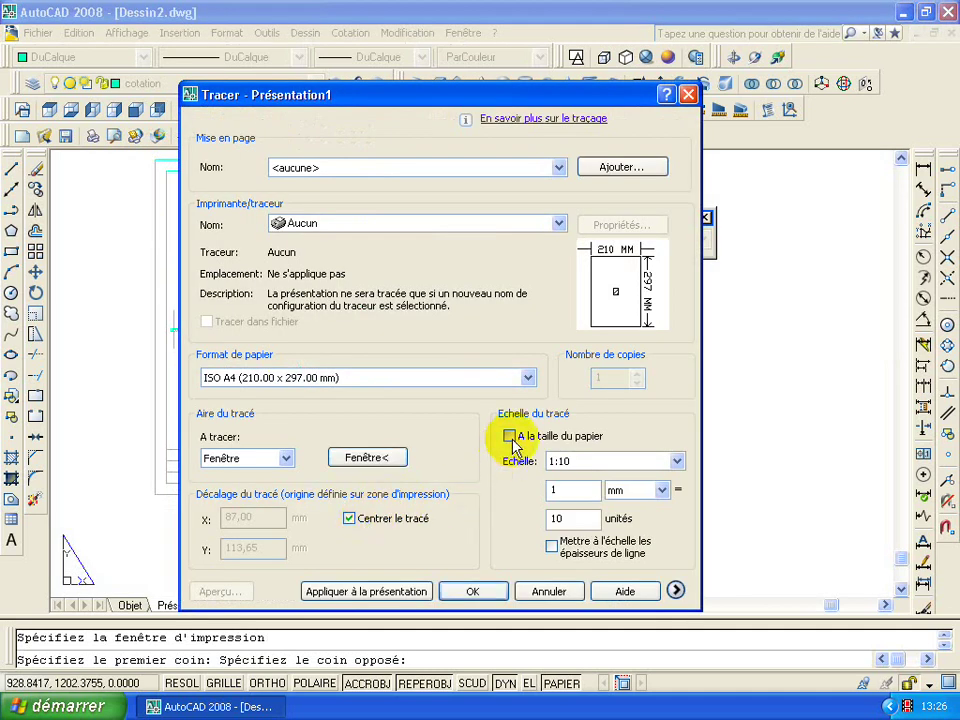
{"action": "left_click", "coordinate": [510, 437]}
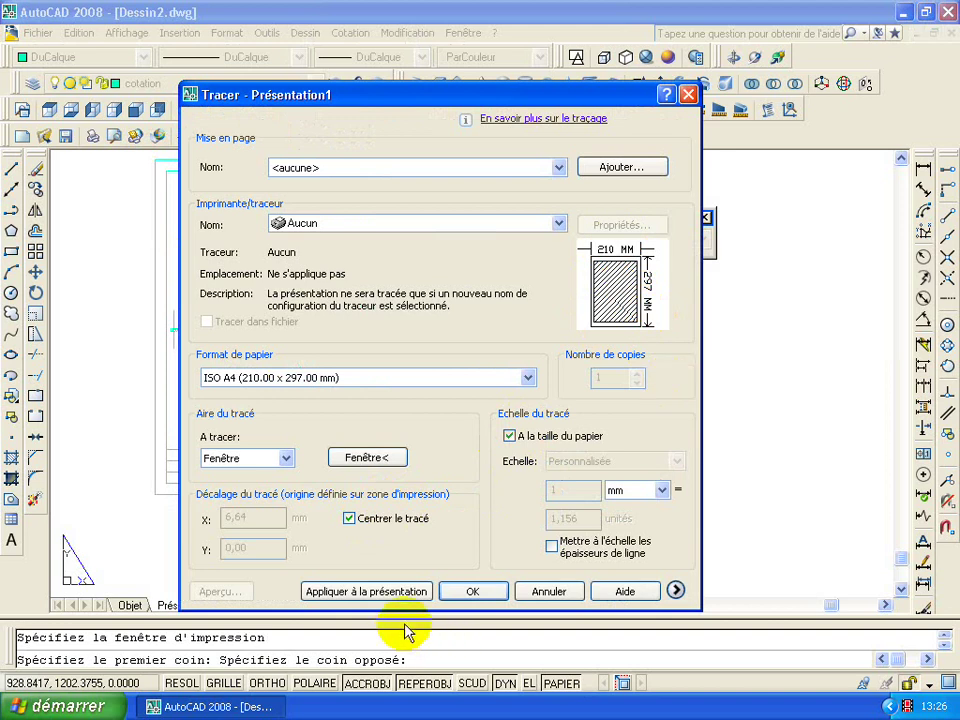
{"action": "left_click", "coordinate": [557, 226]}
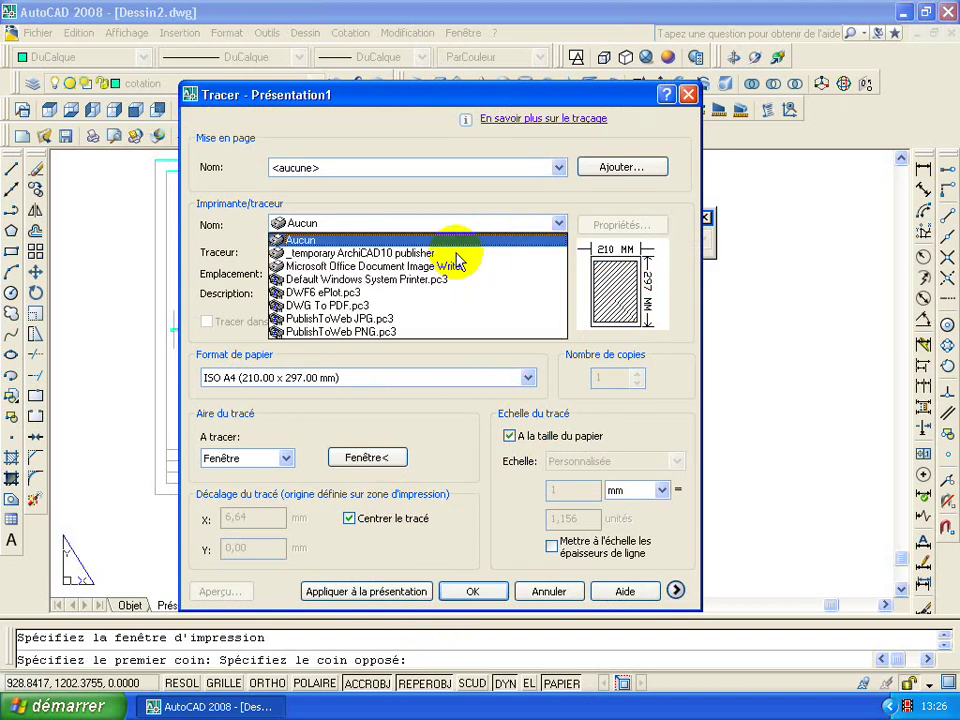
{"action": "left_click", "coordinate": [420, 315]}
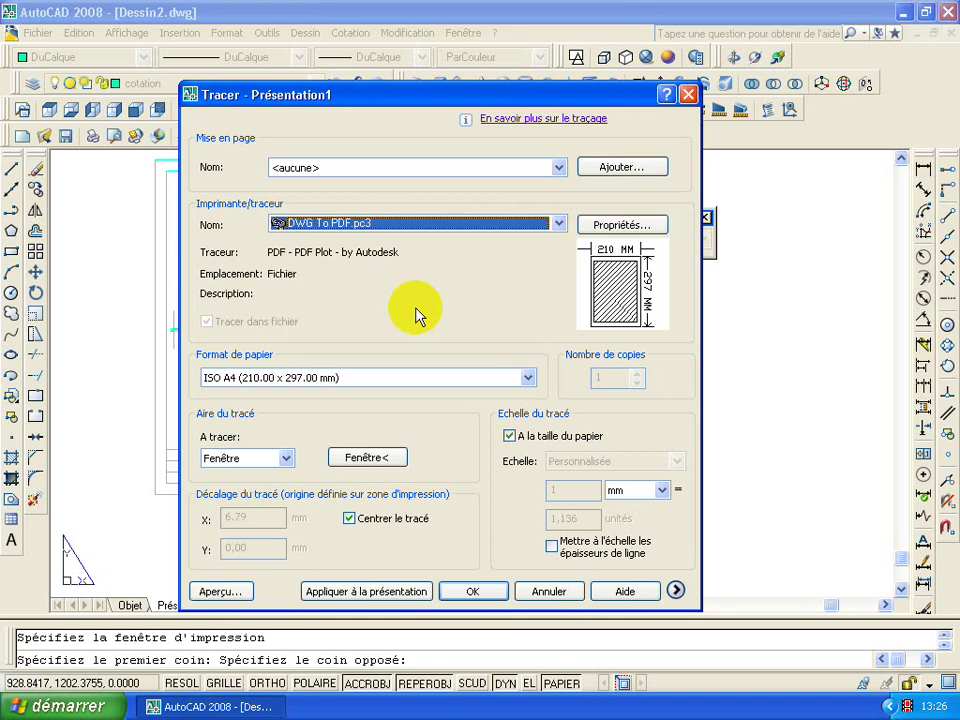
{"action": "left_click", "coordinate": [240, 592]}
{"action": "scroll", "coordinate": [390, 527], "scroll_direction": "up", "scroll_amount": 3}
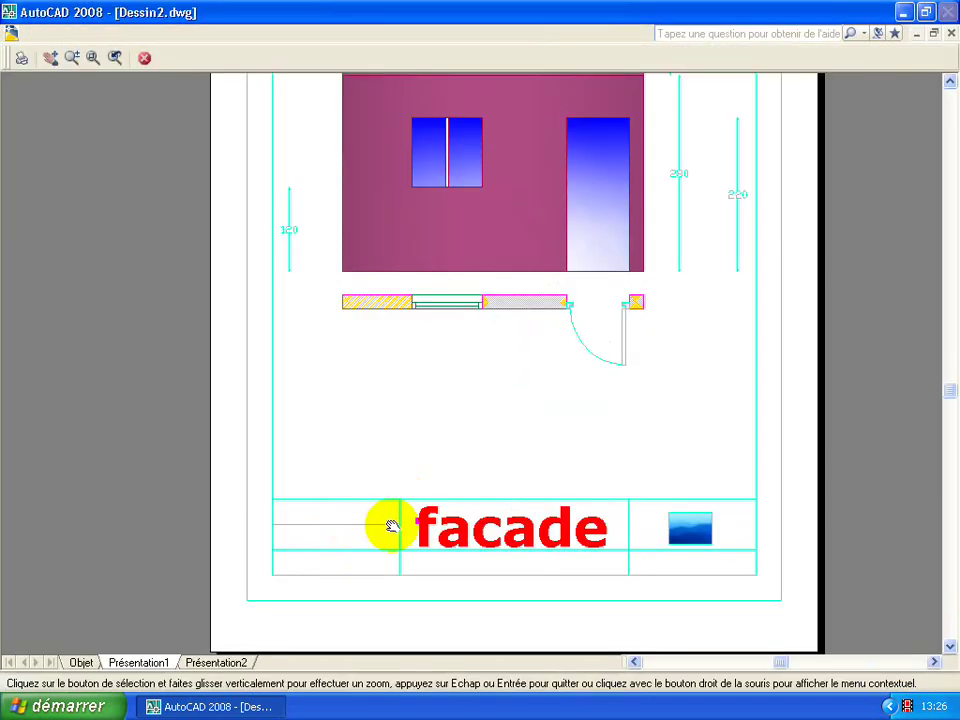
{"action": "scroll", "coordinate": [370, 530], "scroll_direction": "down", "scroll_amount": 4}
{"action": "scroll", "coordinate": [420, 500], "scroll_direction": "up", "scroll_amount": 1}
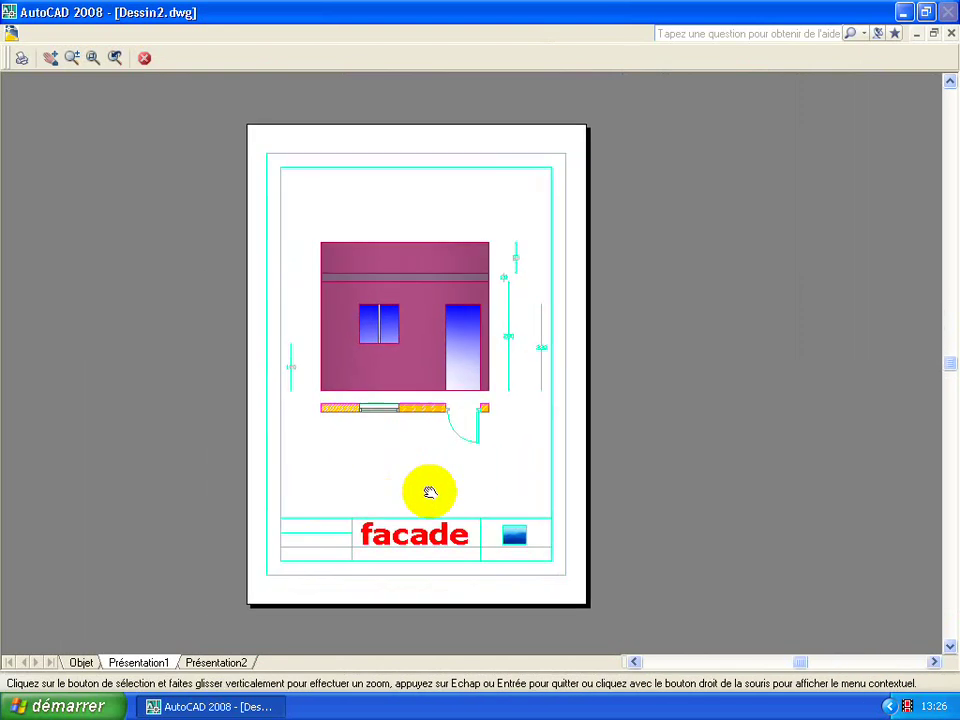
{"action": "scroll", "coordinate": [403, 403], "scroll_direction": "up", "scroll_amount": 2}
{"action": "scroll", "coordinate": [392, 403], "scroll_direction": "up", "scroll_amount": 2}
{"action": "scroll", "coordinate": [377, 463], "scroll_direction": "up", "scroll_amount": 1}
{"action": "scroll", "coordinate": [385, 464], "scroll_direction": "down", "scroll_amount": 3}
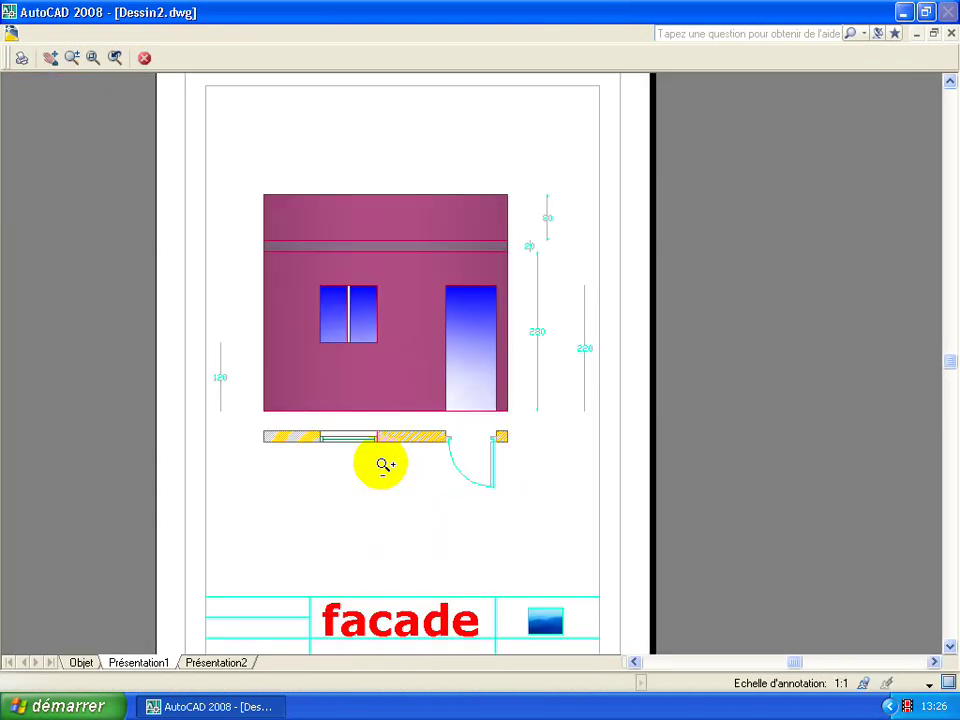
{"action": "scroll", "coordinate": [370, 480], "scroll_direction": "down", "scroll_amount": 4}
{"action": "scroll", "coordinate": [375, 476], "scroll_direction": "up", "scroll_amount": 3}
{"action": "middle_click_drag", "start_coordinate": [375, 476], "coordinate": [407, 444]}
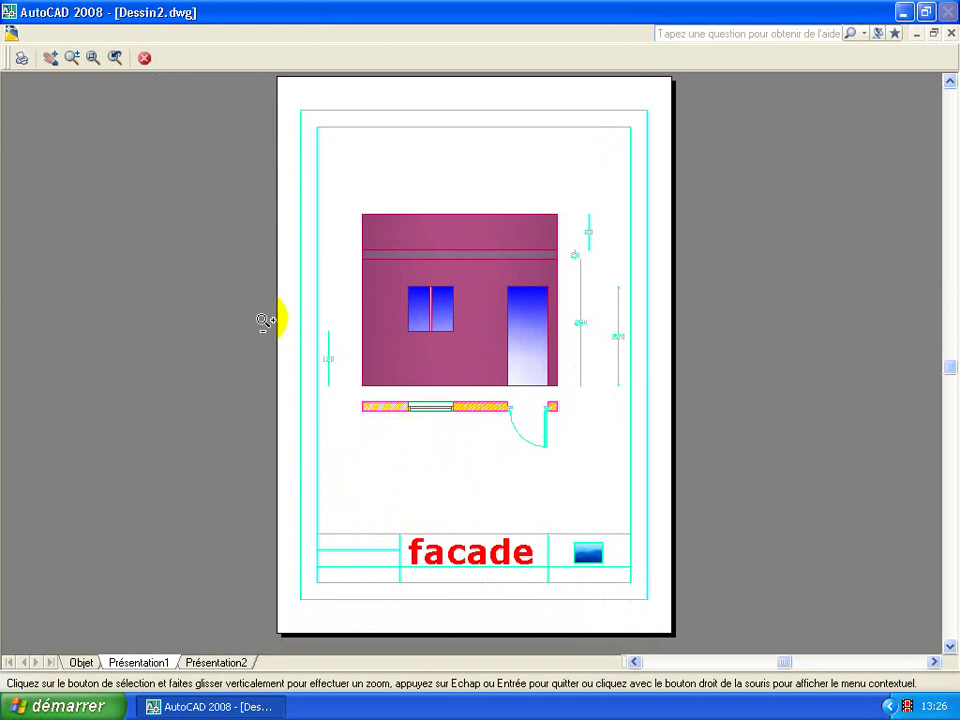
{"action": "left_click", "coordinate": [143, 62]}
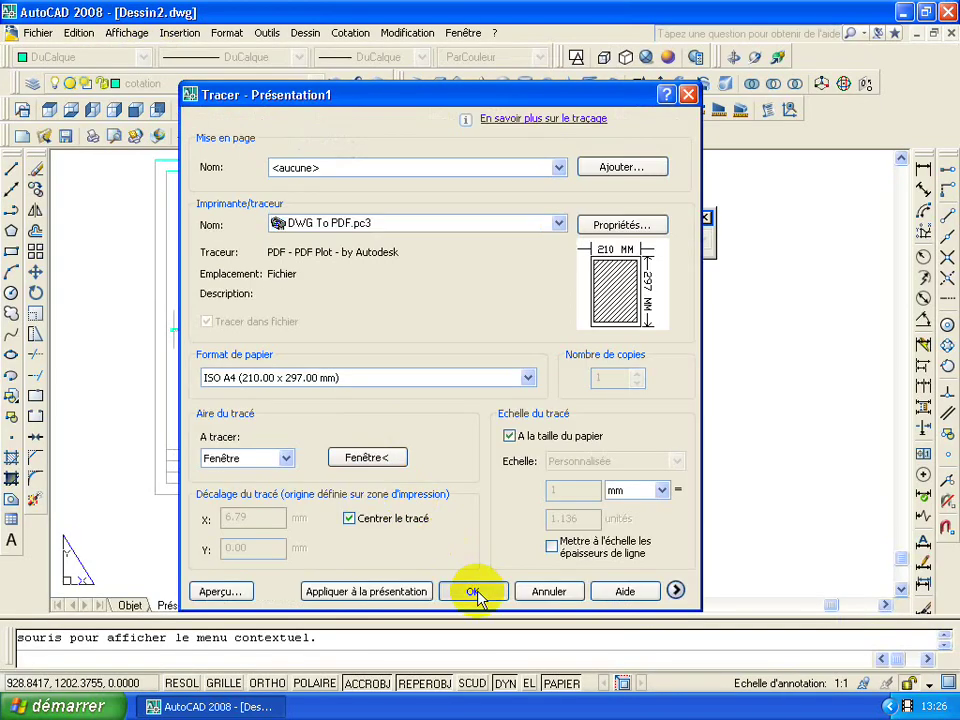
- Plot the sheet to facade.pdf on the Bureau, then minimize AutoCAD
{"action": "left_click", "coordinate": [477, 590]}
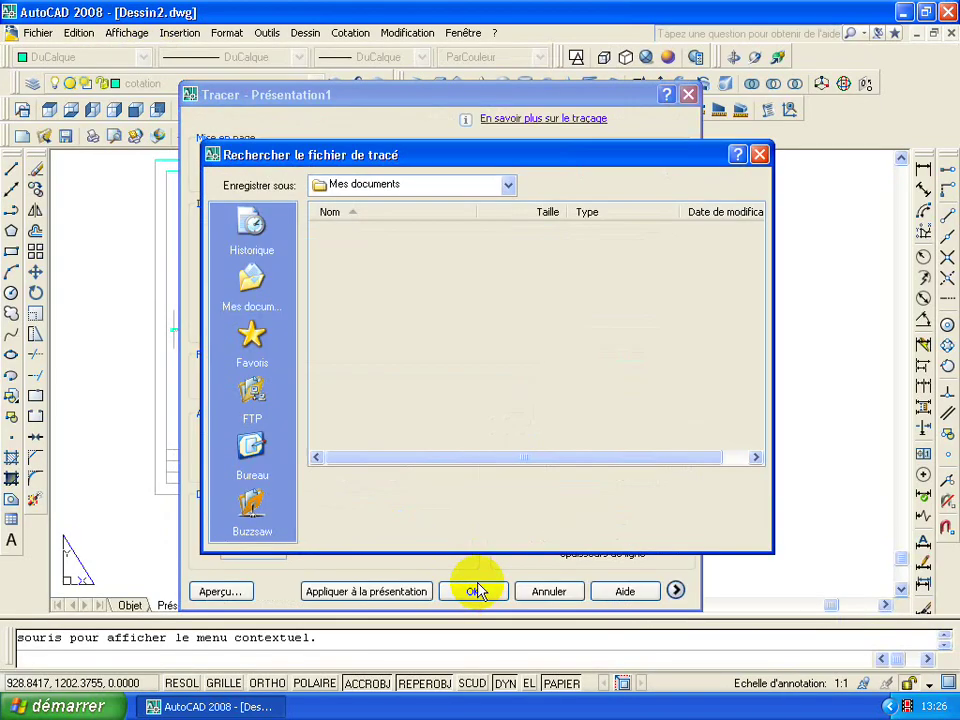
{"action": "left_click", "coordinate": [252, 445]}
{"action": "left_click_drag", "start_coordinate": [521, 509], "coordinate": [317, 514]}
{"action": "type", "text": "facade"}
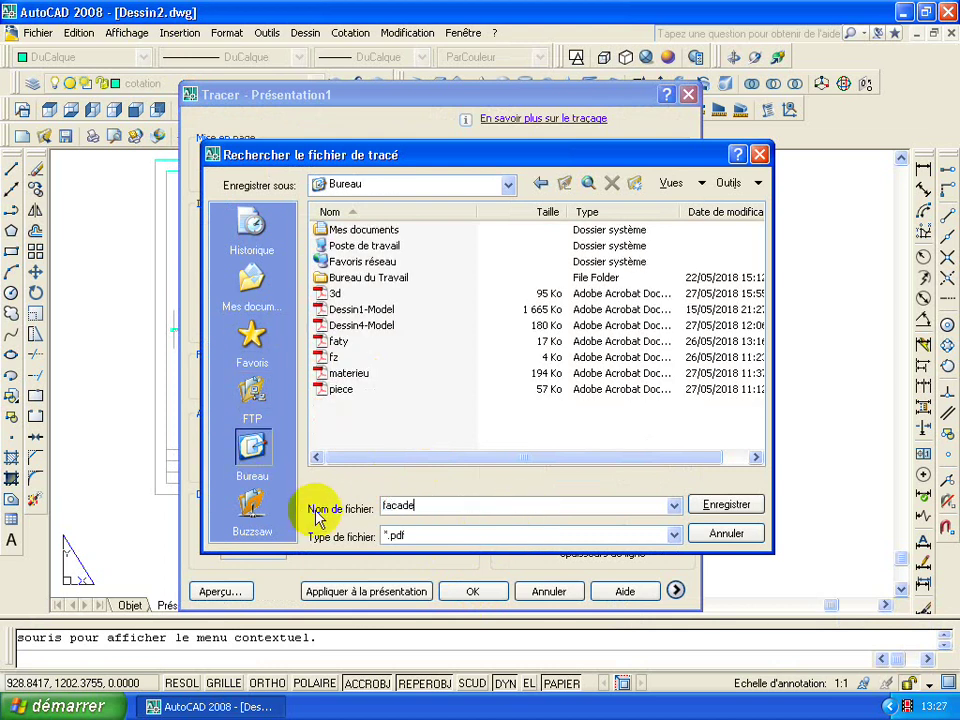
{"action": "left_click", "coordinate": [735, 505]}
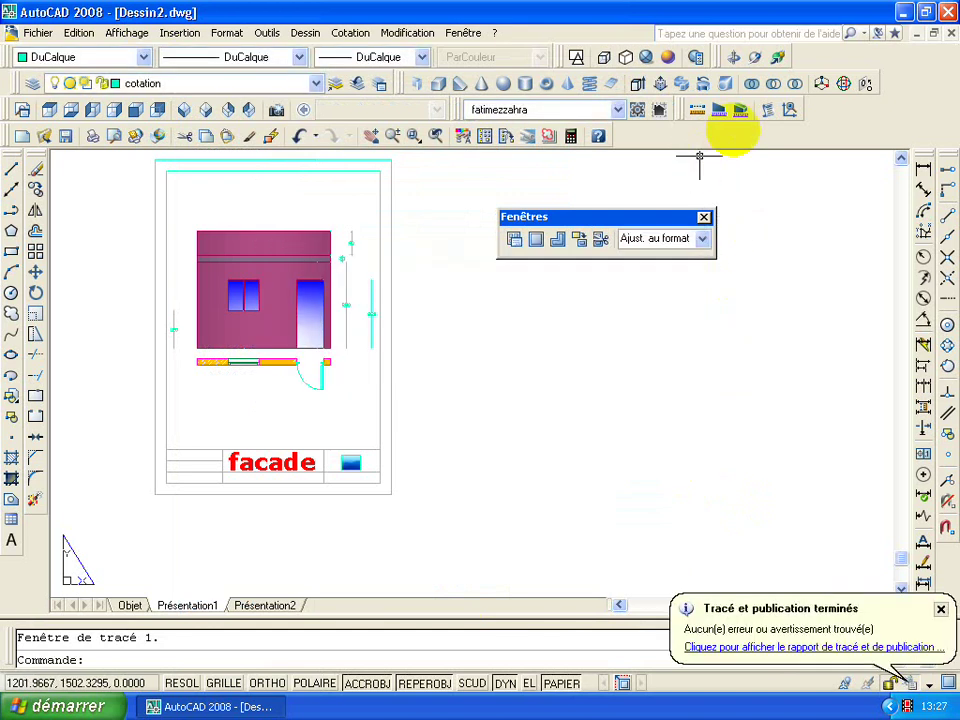
{"action": "left_click", "coordinate": [903, 13]}
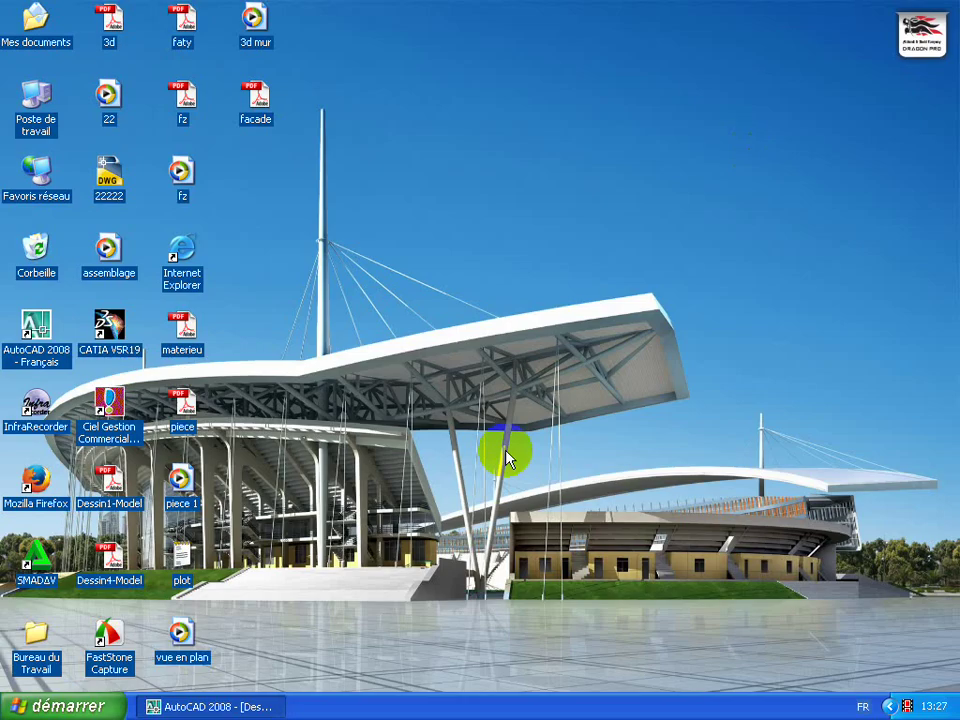
{"action": "double_click", "coordinate": [265, 97]}
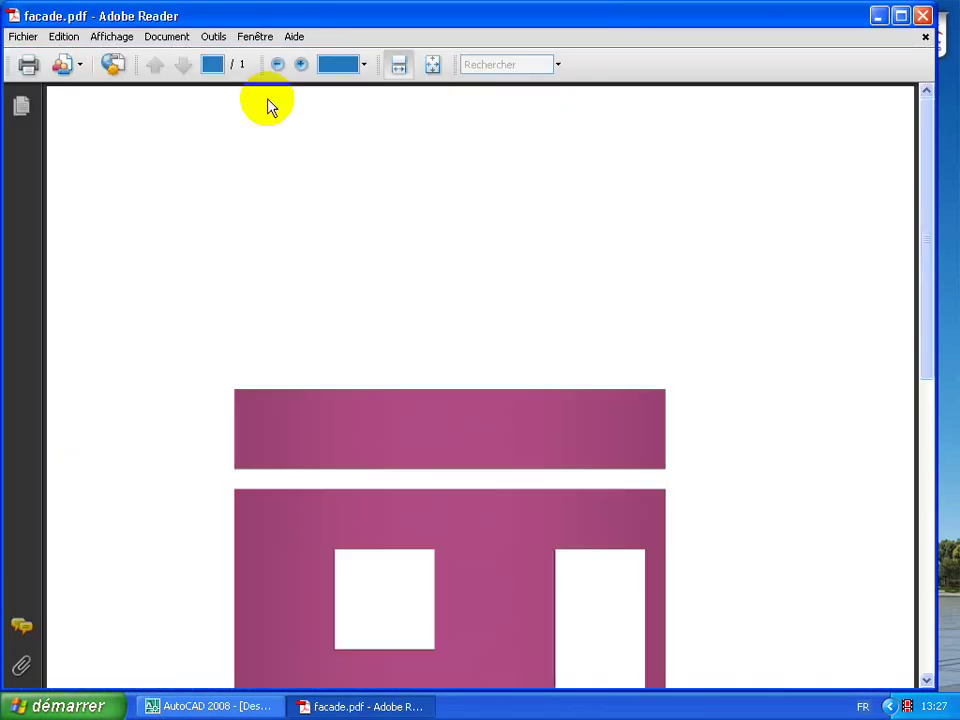
{"action": "scroll", "coordinate": [560, 585], "scroll_direction": "down", "scroll_amount": 3}
{"action": "scroll", "coordinate": [580, 590], "scroll_direction": "down", "scroll_amount": 5}
{"action": "scroll", "coordinate": [594, 587], "scroll_direction": "down", "scroll_amount": 2}
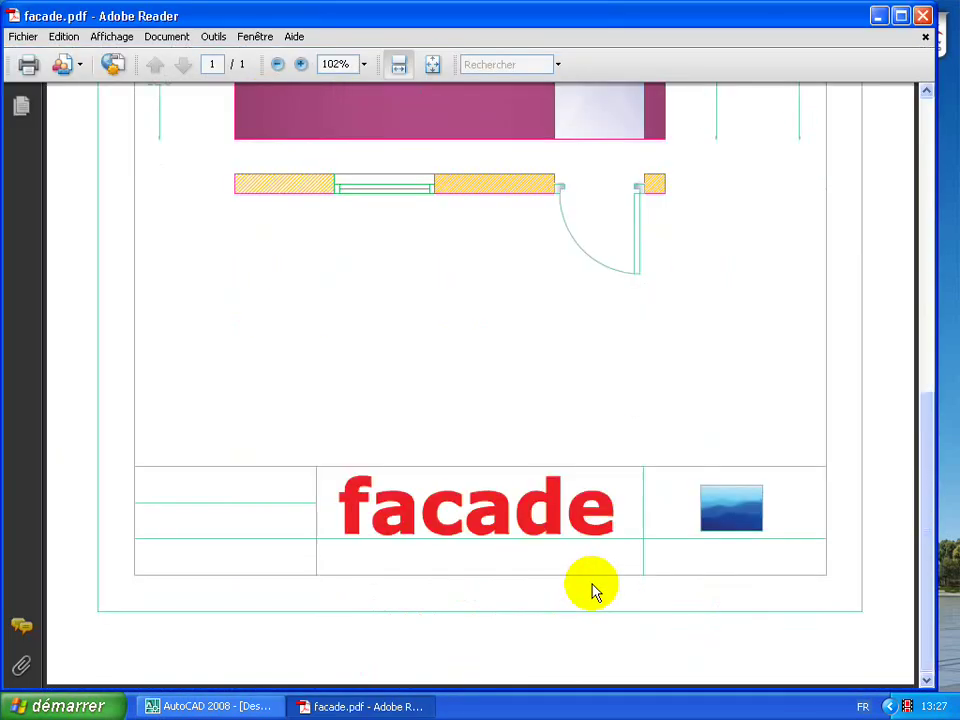
{"action": "scroll", "coordinate": [594, 587], "scroll_direction": "up", "scroll_amount": 2}
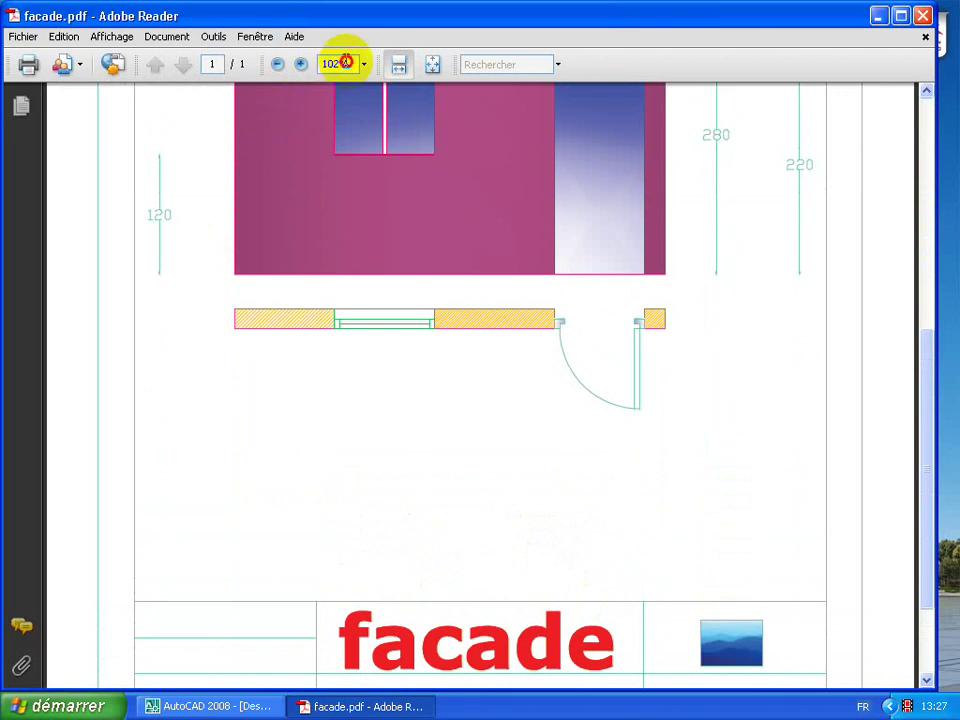
{"action": "left_click", "coordinate": [344, 62]}
{"action": "type", "text": "0"}
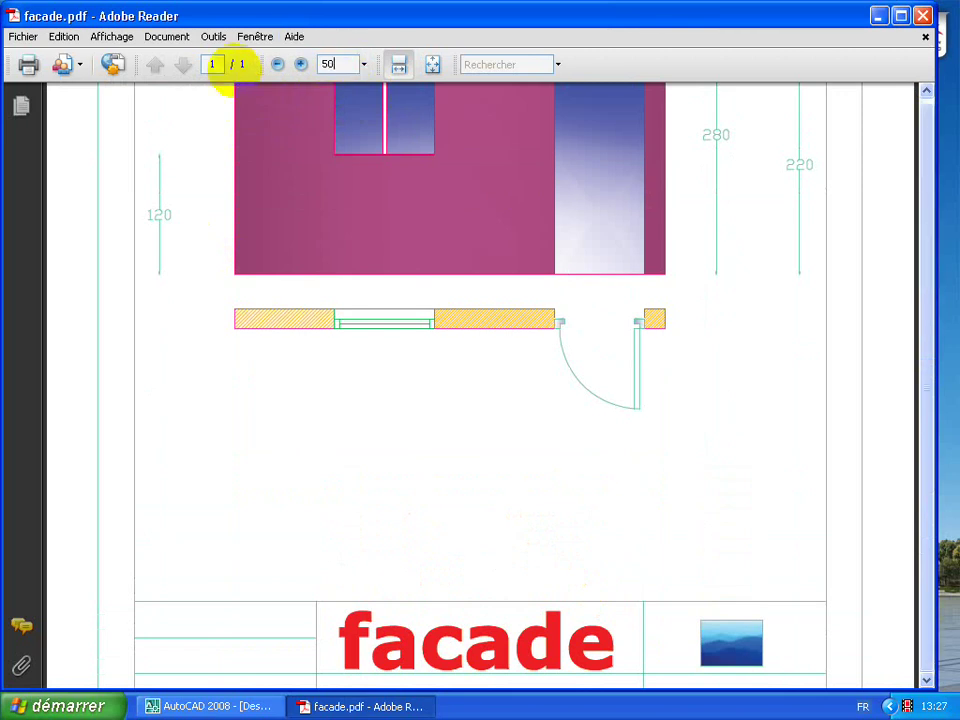
{"action": "key", "text": "Return"}
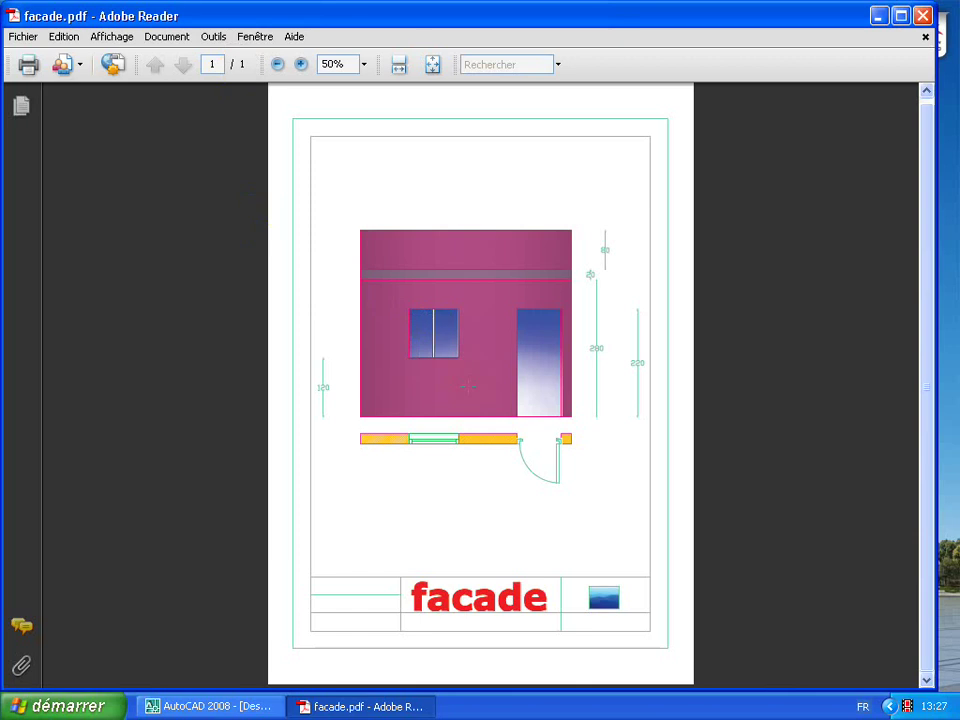
{"action": "left_click", "coordinate": [922, 16]}
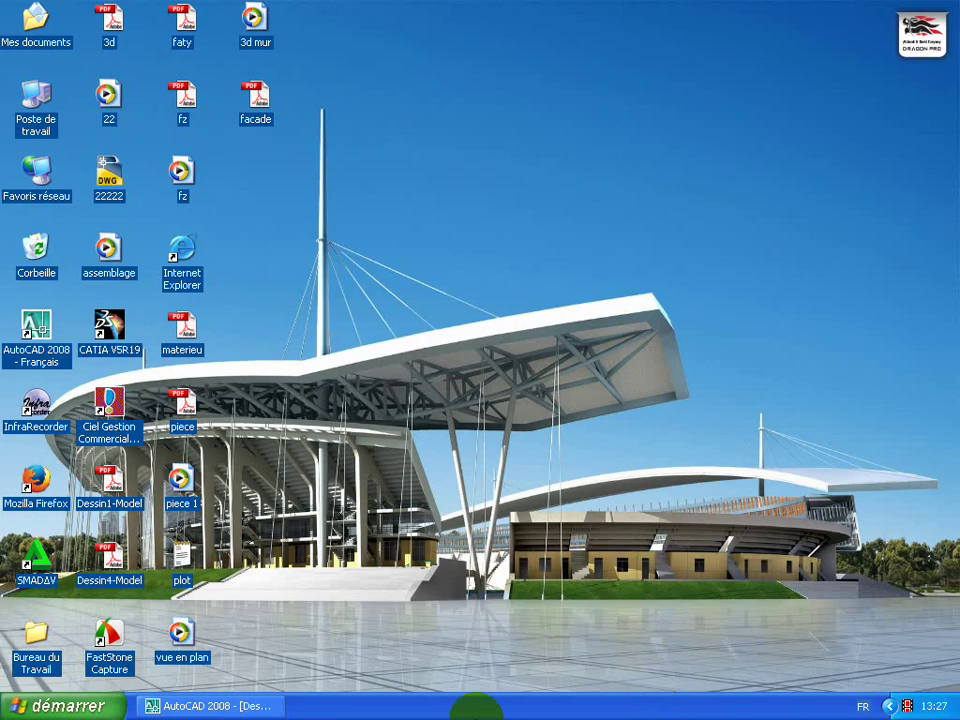